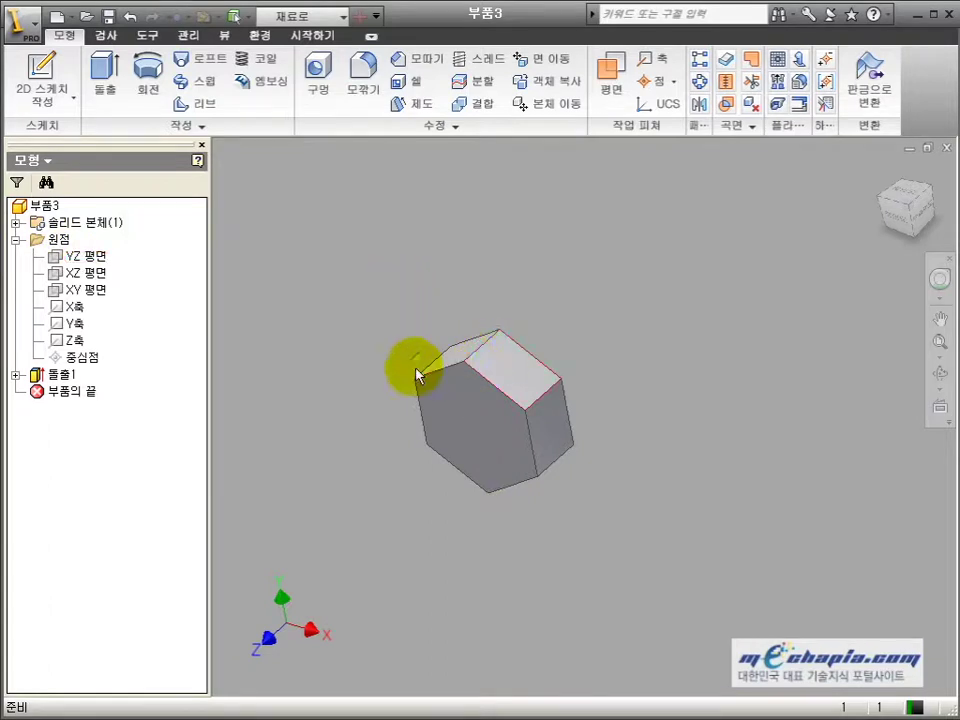
Examine where the YZ and XZ origin planes cut through the hexagonal prism's corners and side faces
click(355, 362)
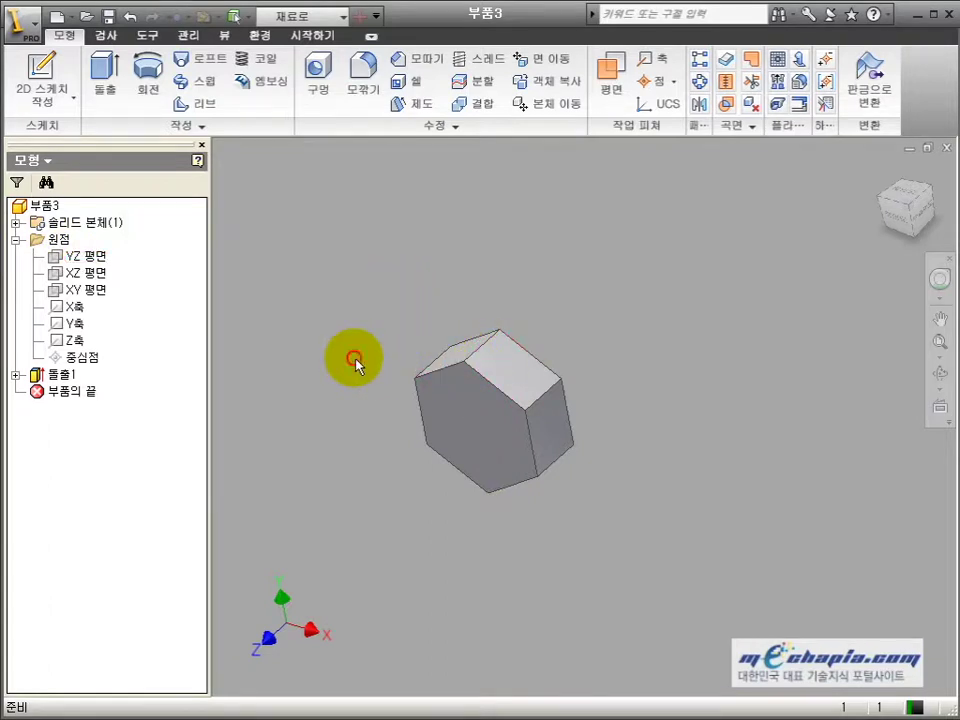
click(110, 257)
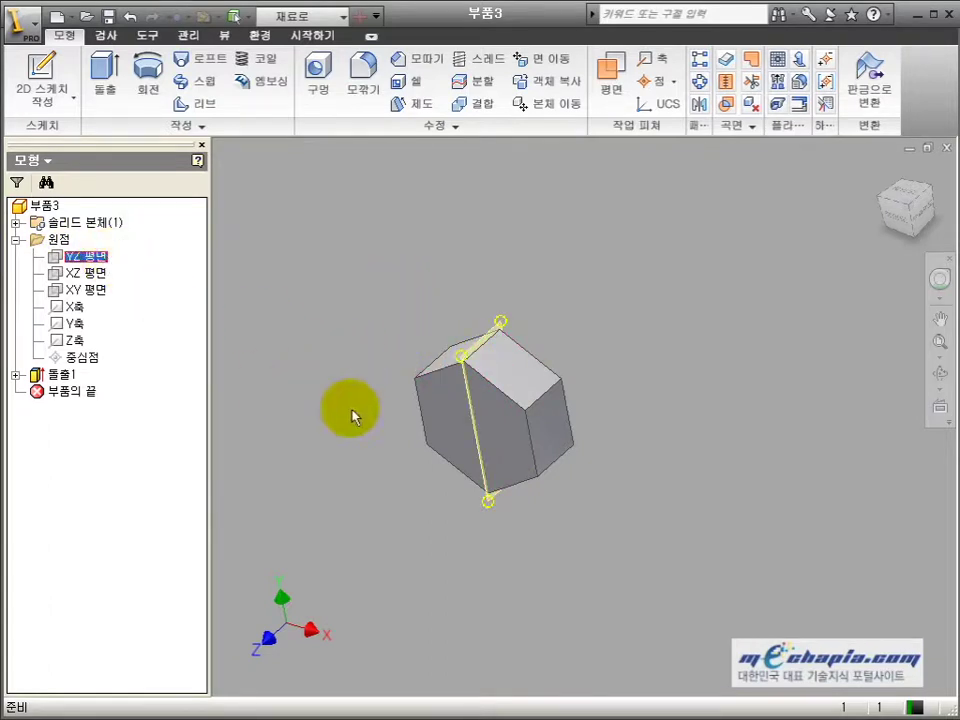
click(487, 501)
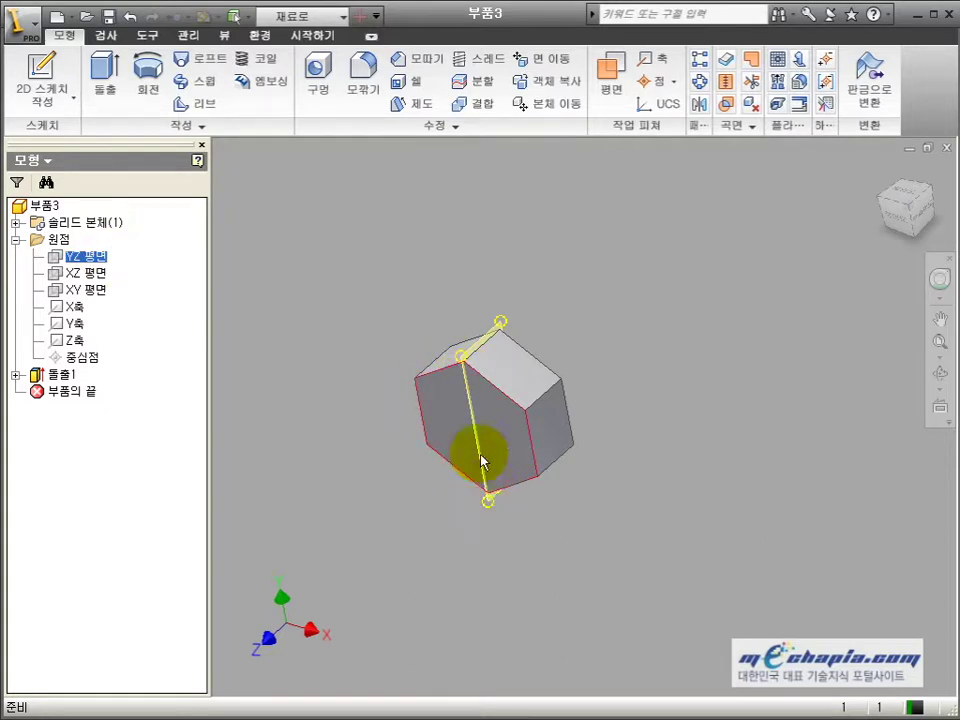
click(461, 356)
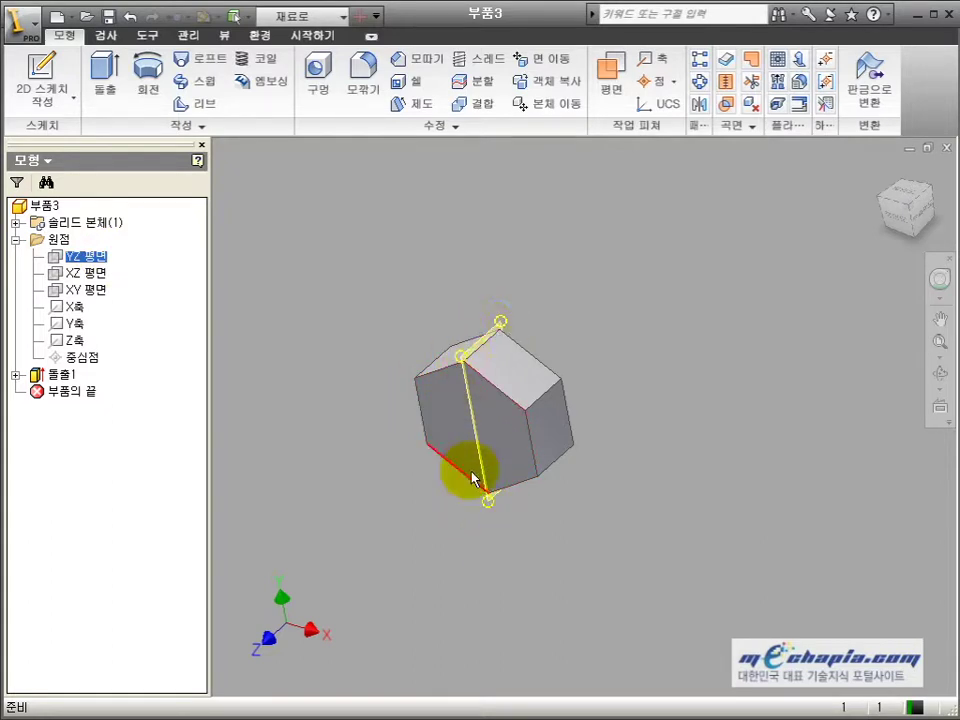
click(77, 273)
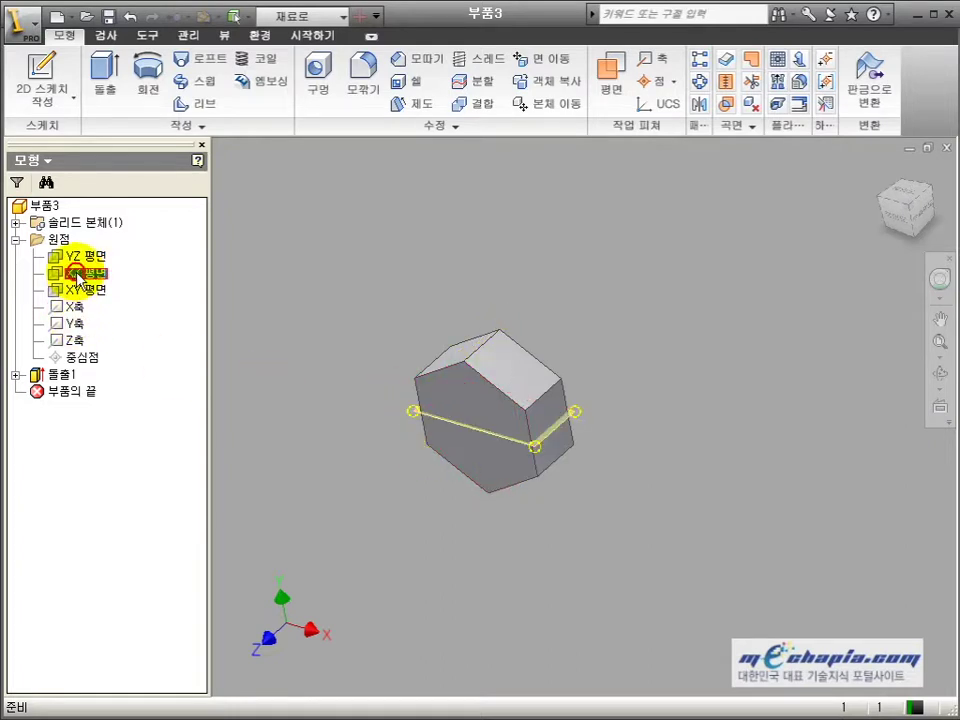
click(421, 397)
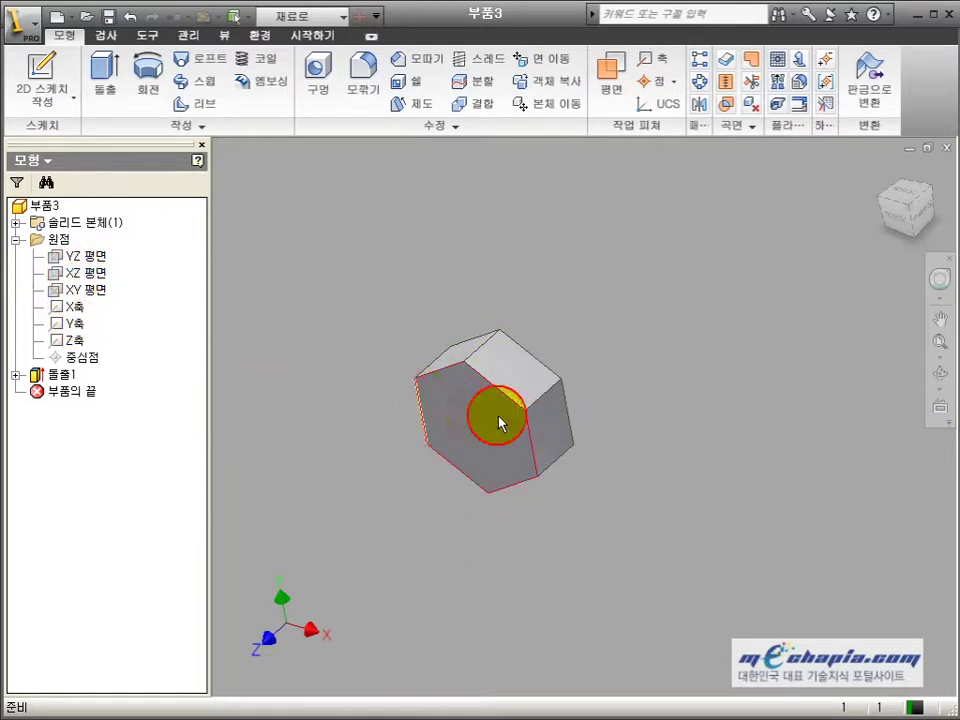
click(528, 423)
click(423, 420)
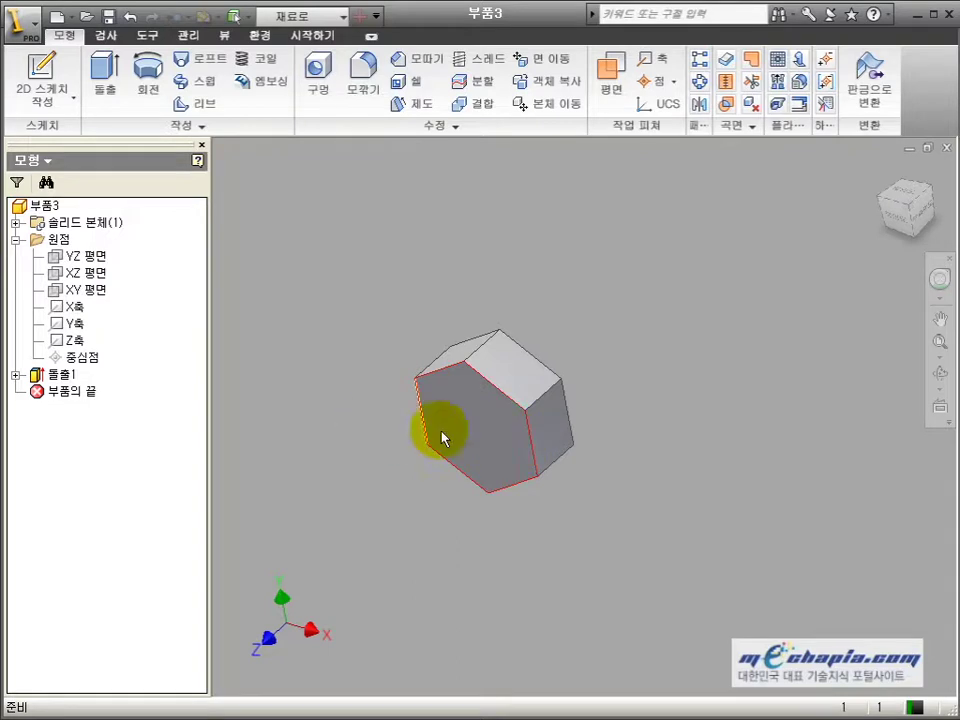
click(100, 257)
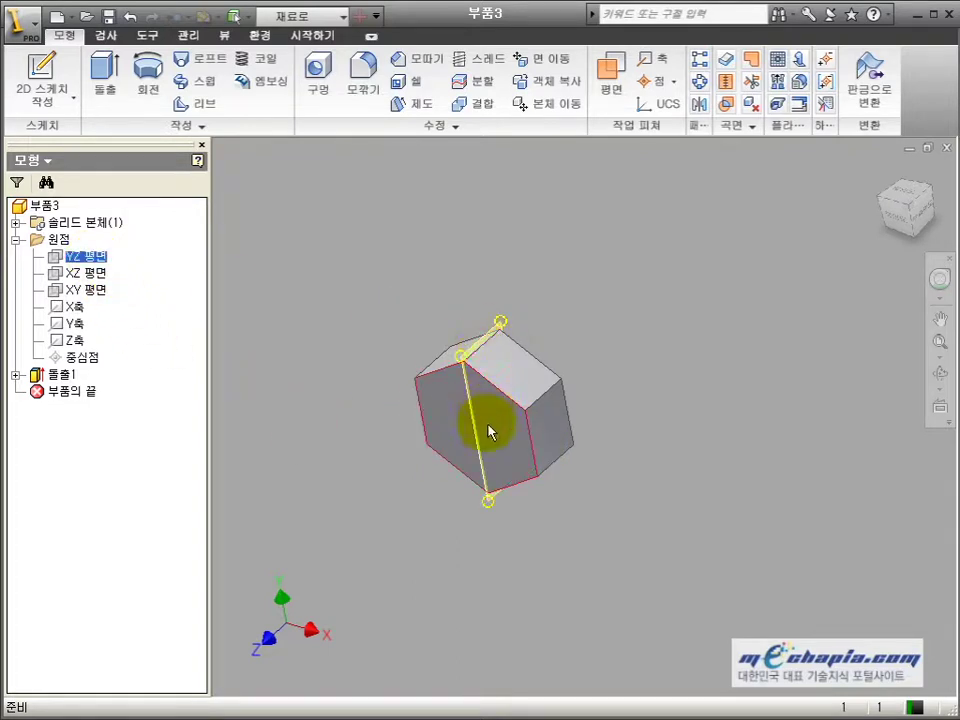
Inspect the prism from the side and square to its hexagonal face, checking the upper and lower corners
key(Page_Up)
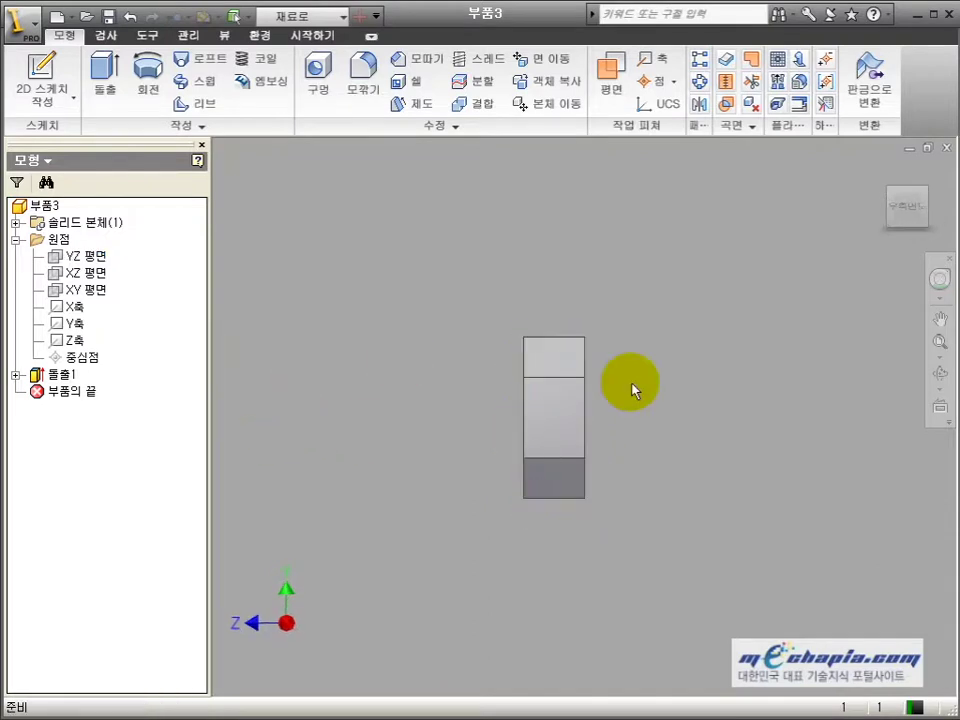
click(939, 374)
drag(633, 400, 596, 414)
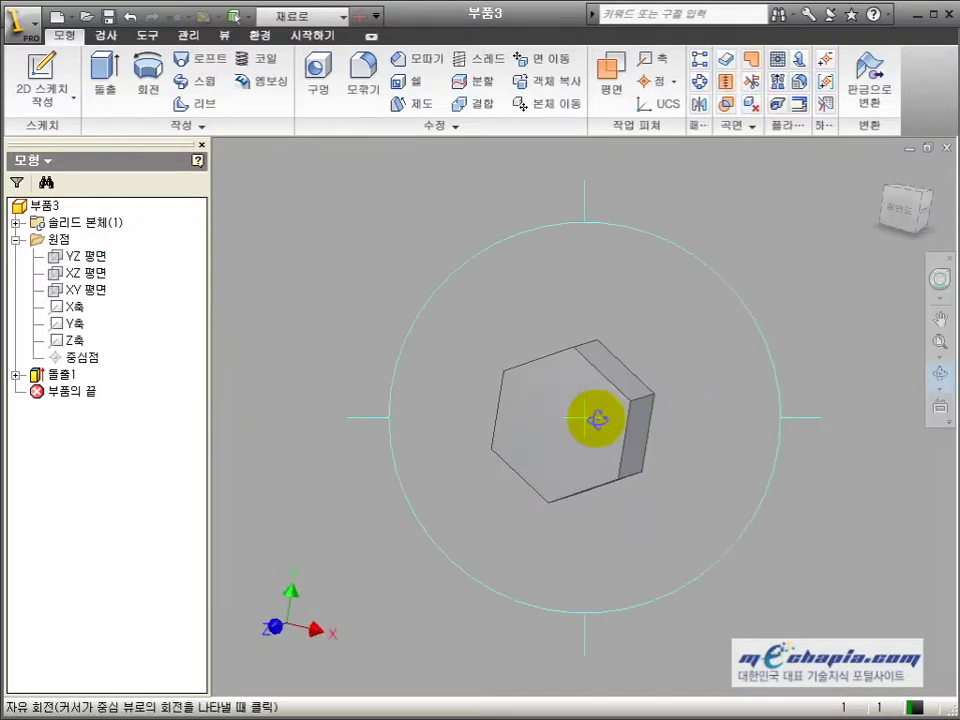
key(Escape)
key(Page_Up)
click(565, 446)
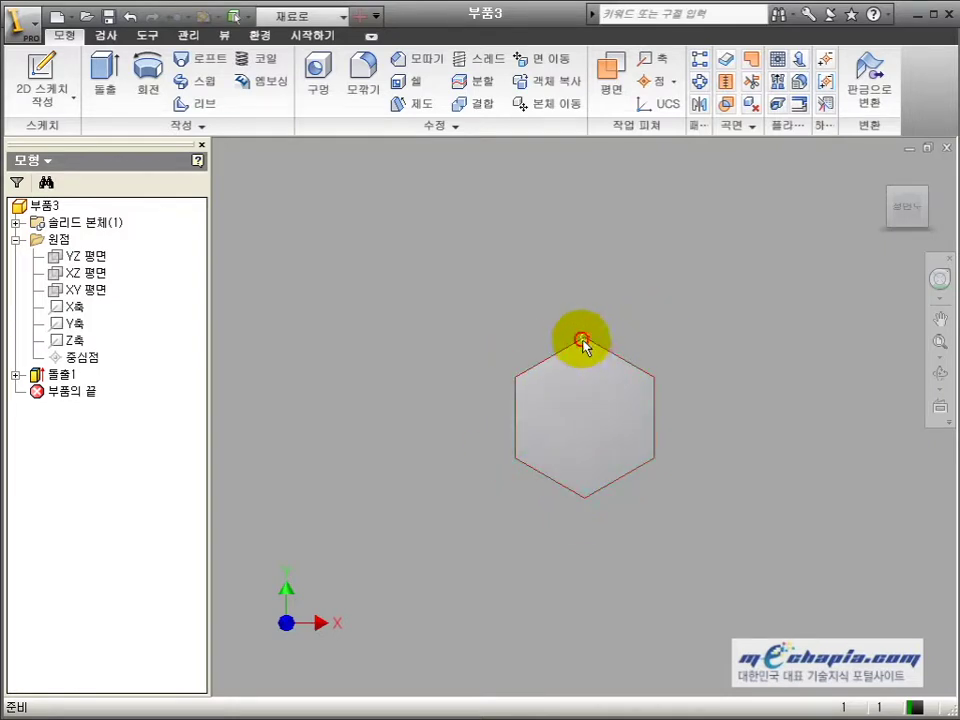
click(584, 497)
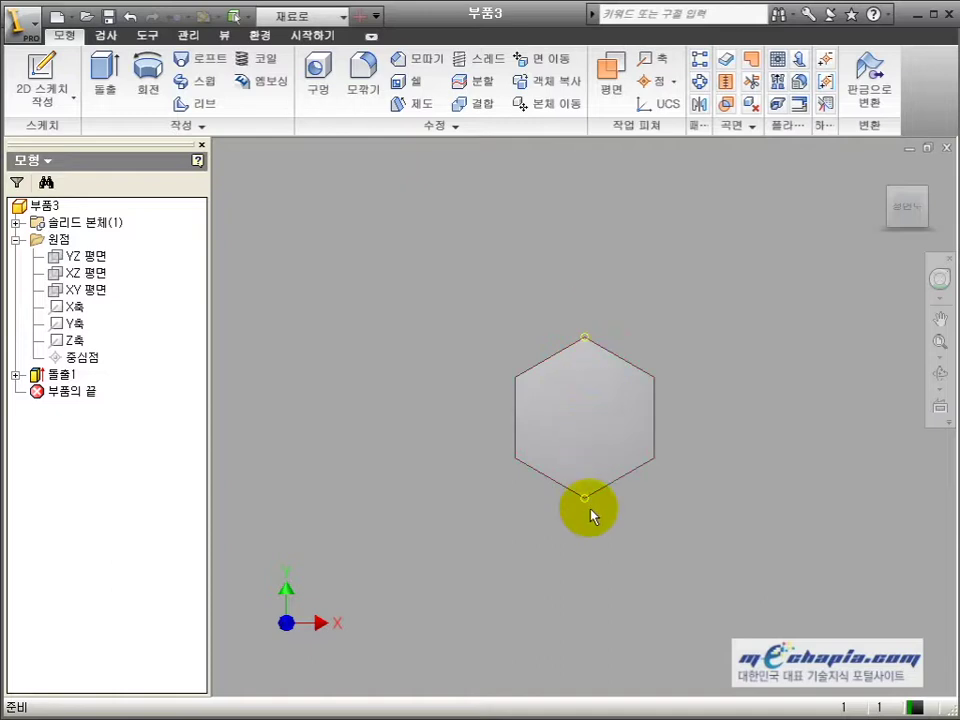
Start a new 2D sketch on the YZ origin plane of the prism
click(940, 373)
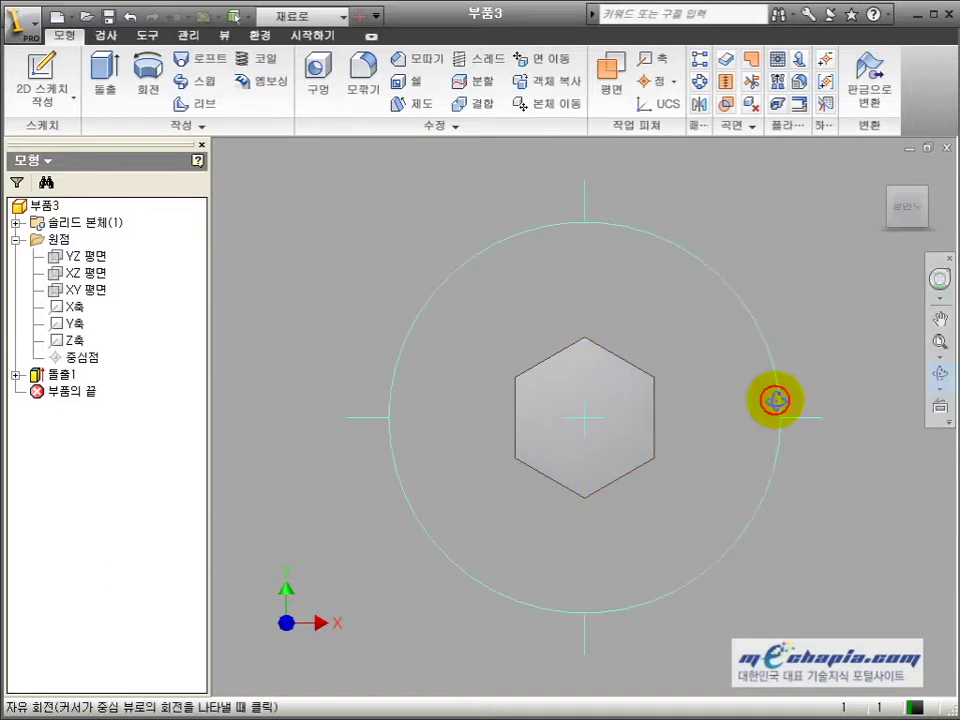
drag(774, 399, 594, 455)
key(Escape)
click(90, 259)
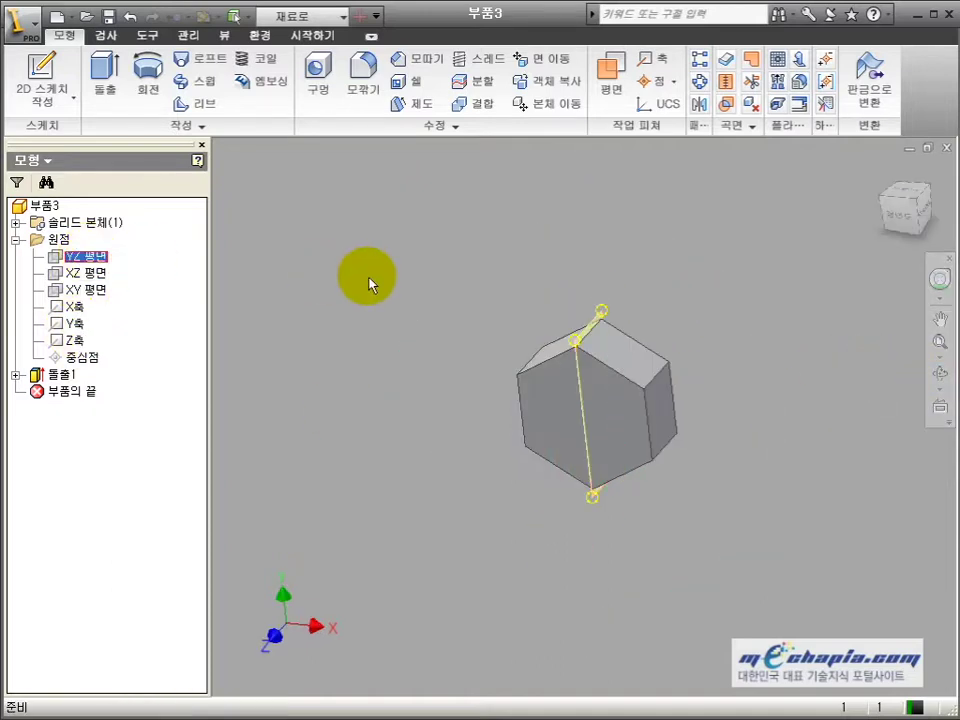
key(s)
middle_drag(593, 441, 530, 478)
scroll(570, 457, down, 3)
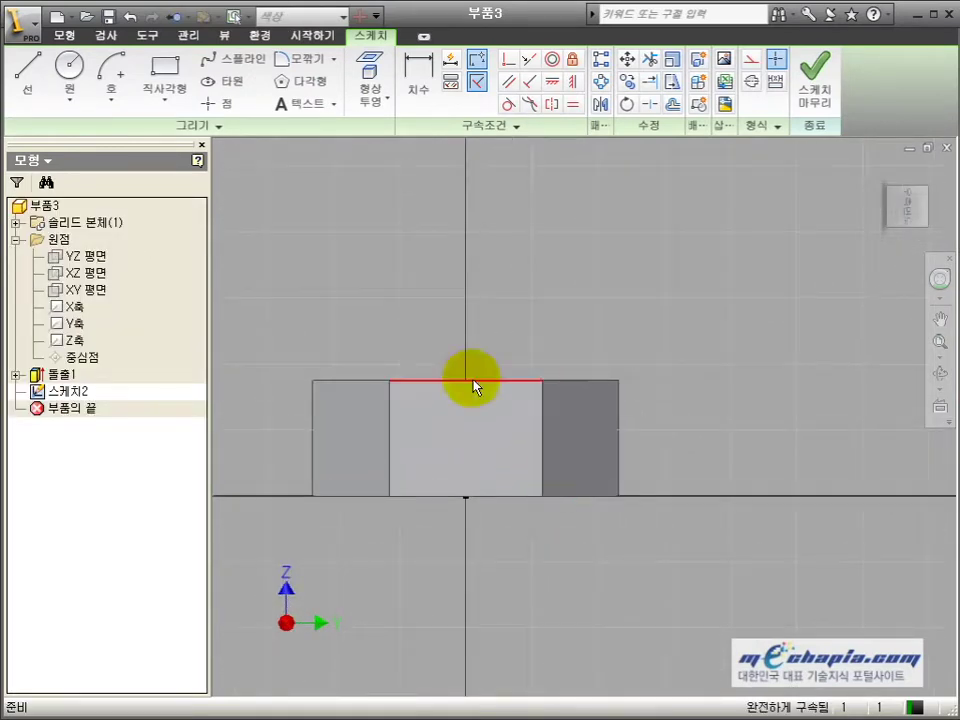
Project the prism's outer corner edge and the adjoining top edge into the sketch with Project Geometry
click(370, 90)
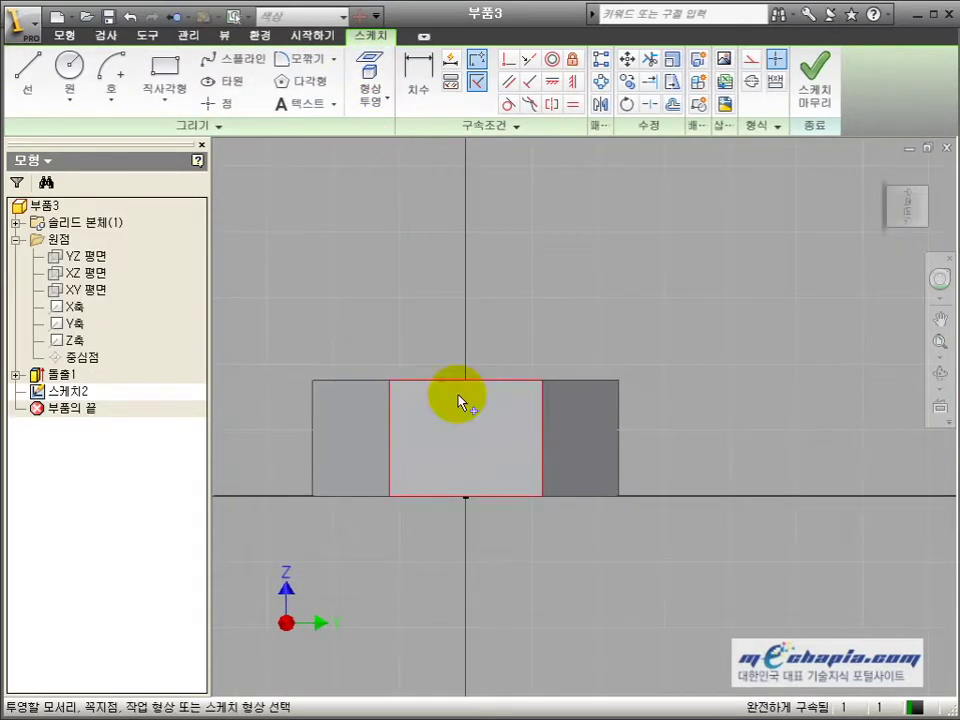
click(615, 396)
click(638, 424)
scroll(630, 418, up, 4)
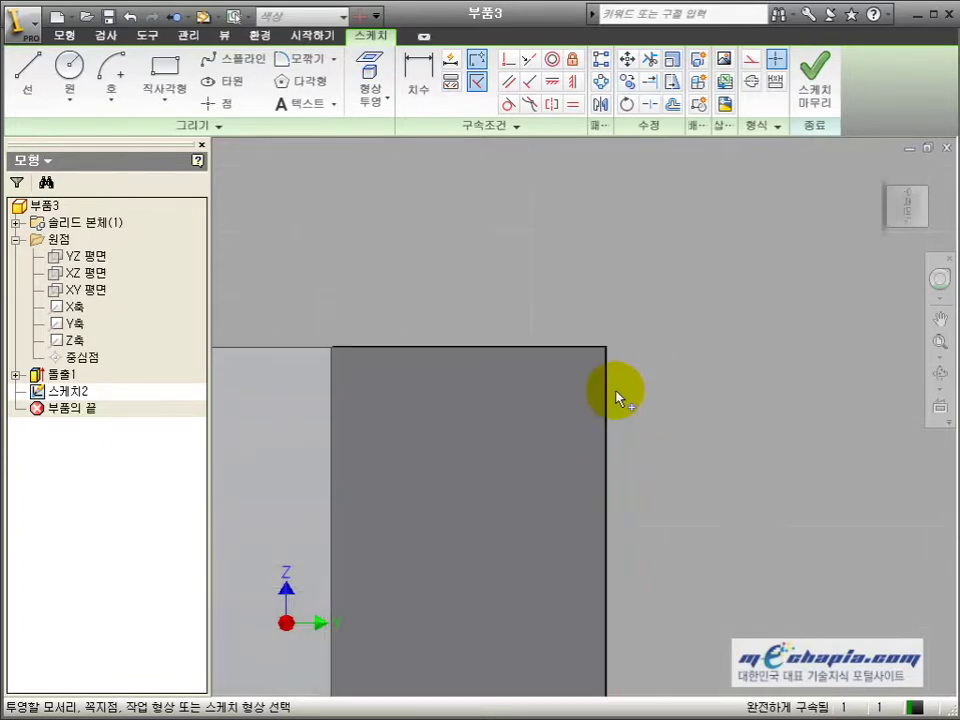
click(566, 352)
scroll(602, 381, down, 2)
Draw a closed line triangle on the projected edges at the prism's outer upper corner, about 0.9 mm wide and 0.5 mm high
key(l)
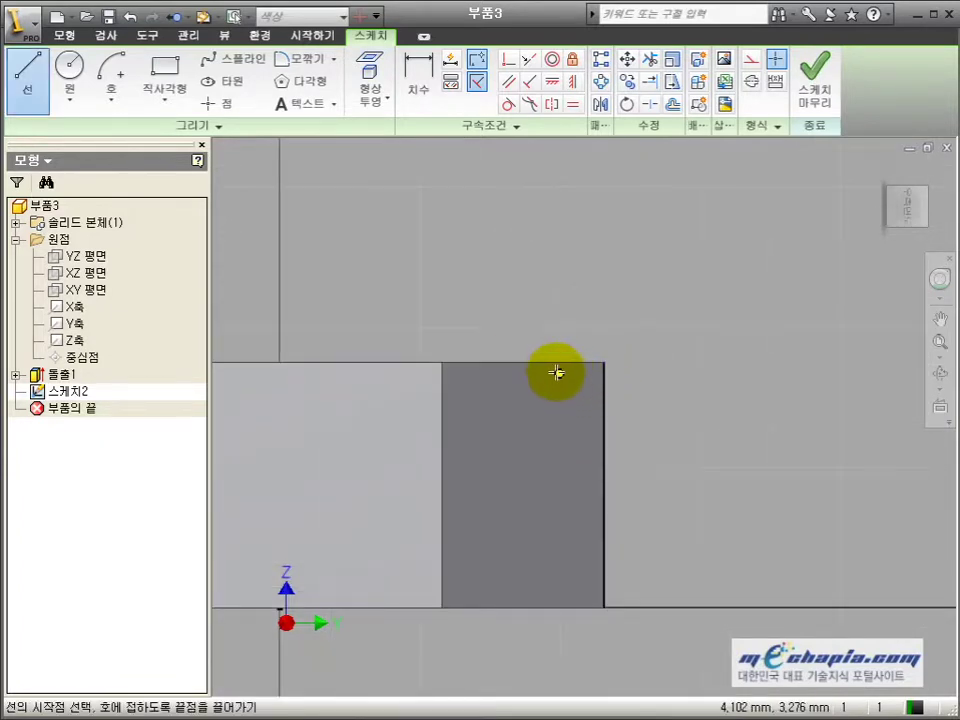
scroll(553, 373, up, 4)
scroll(549, 365, down, 1)
click(572, 386)
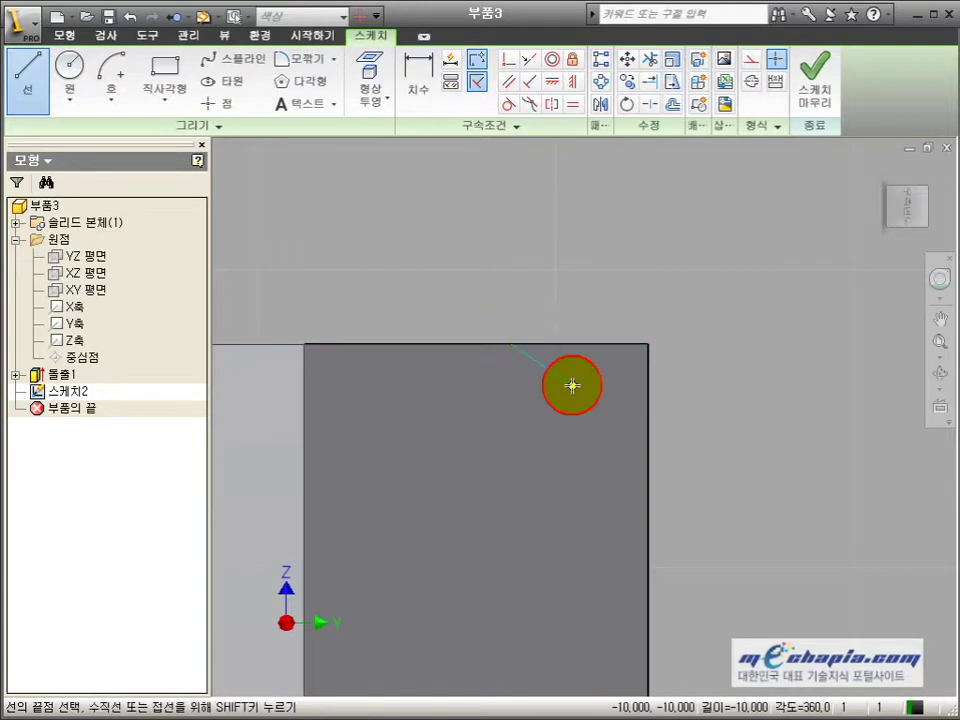
key(Escape)
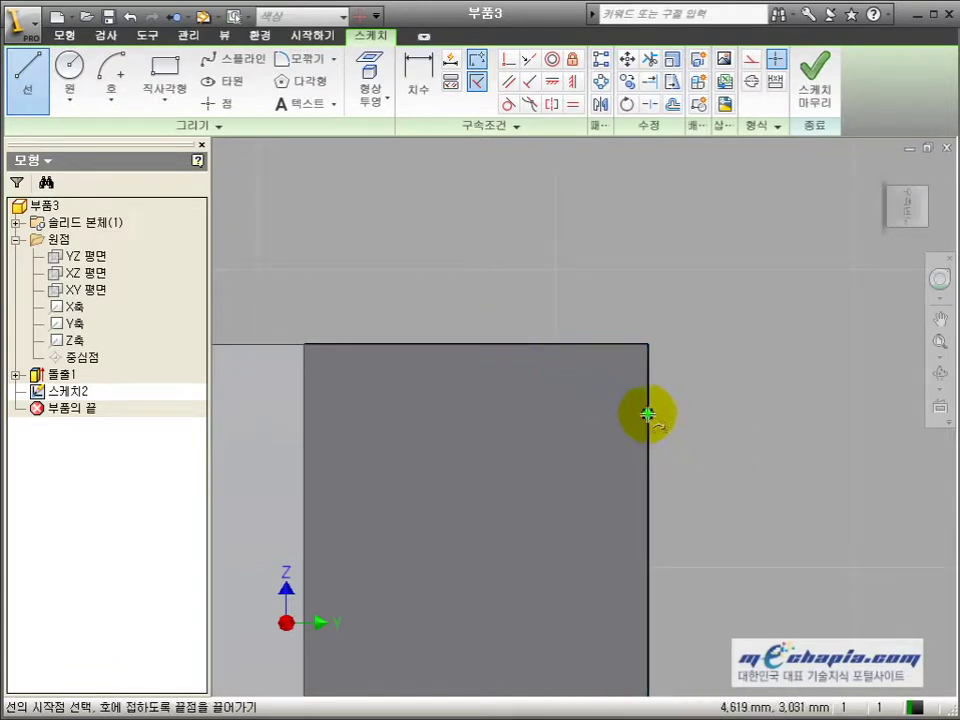
click(649, 411)
double_click(648, 345)
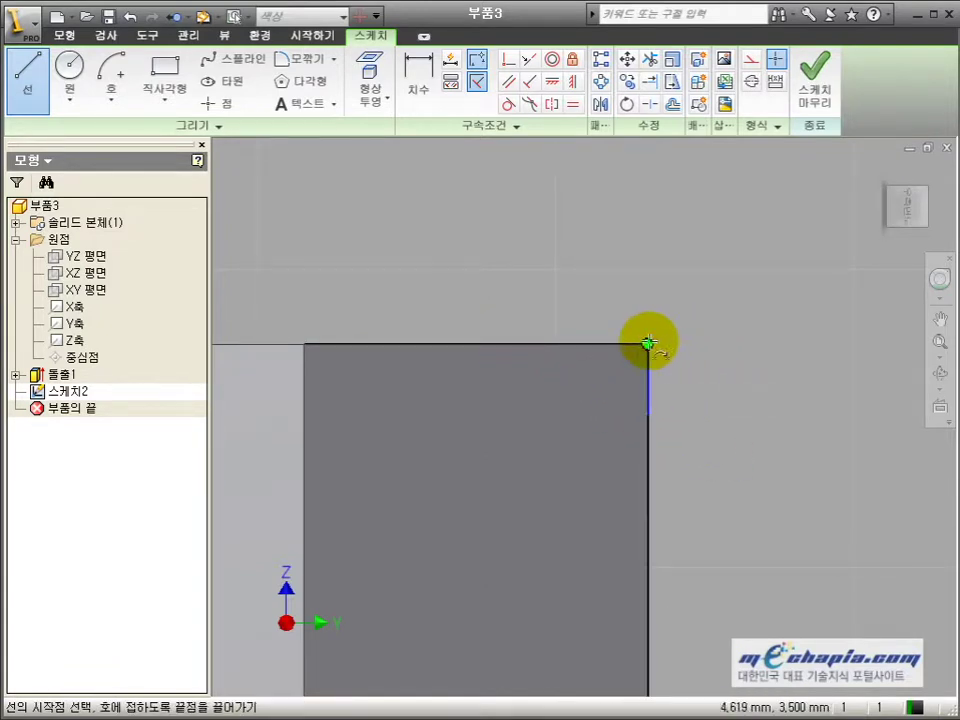
click(648, 344)
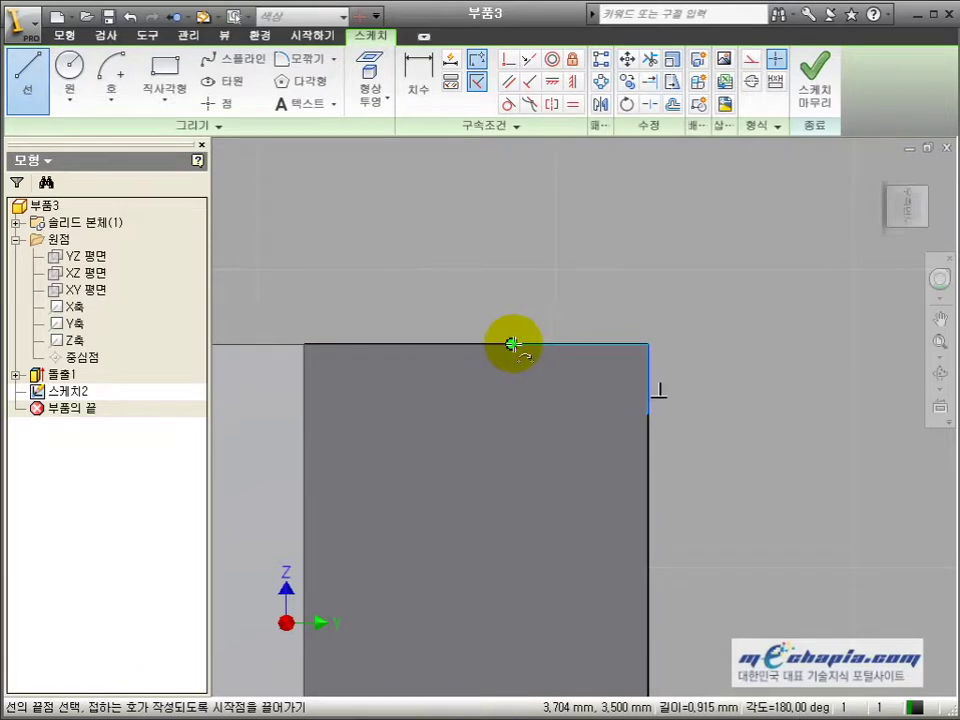
double_click(511, 344)
Switch the model's visual style to shaded with hidden edges
click(224, 35)
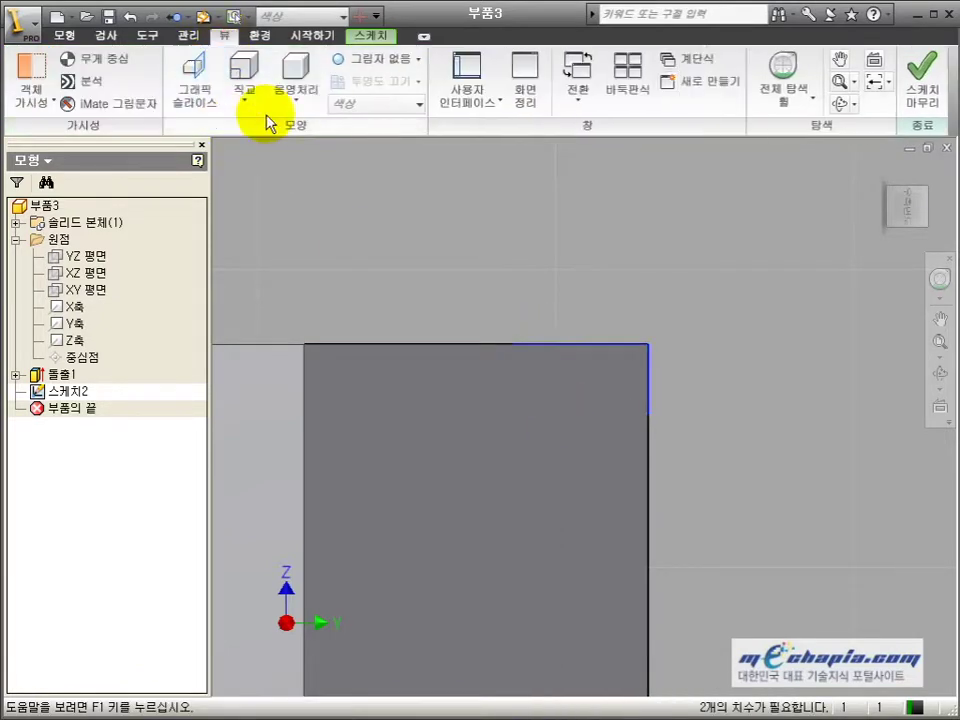
click(292, 75)
click(300, 170)
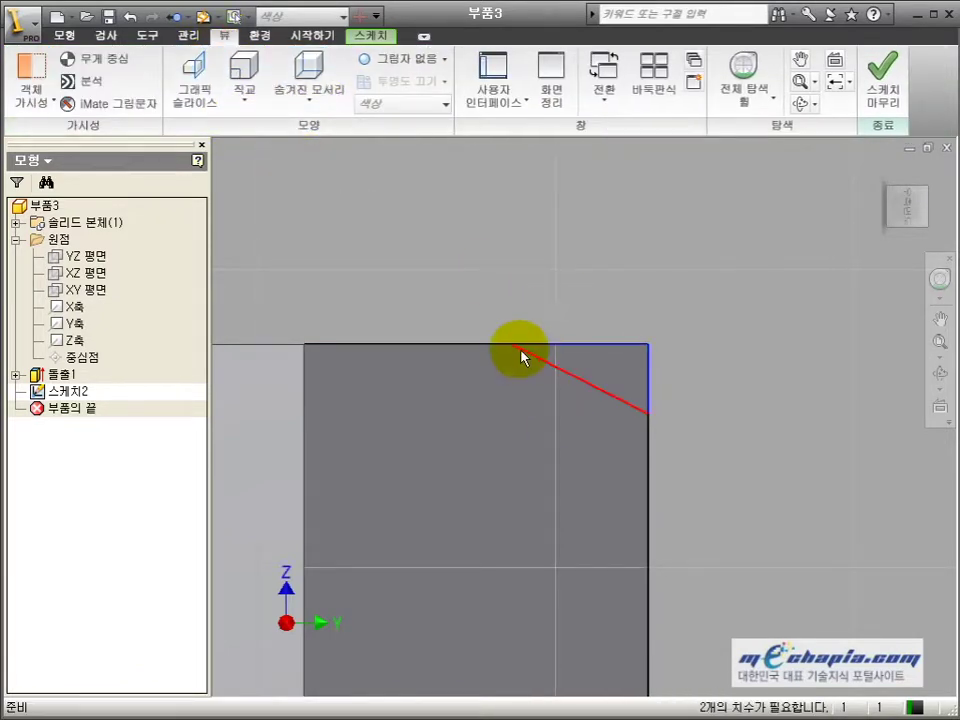
Convert the projected top edge and outer corner edge to construction lines
click(539, 347)
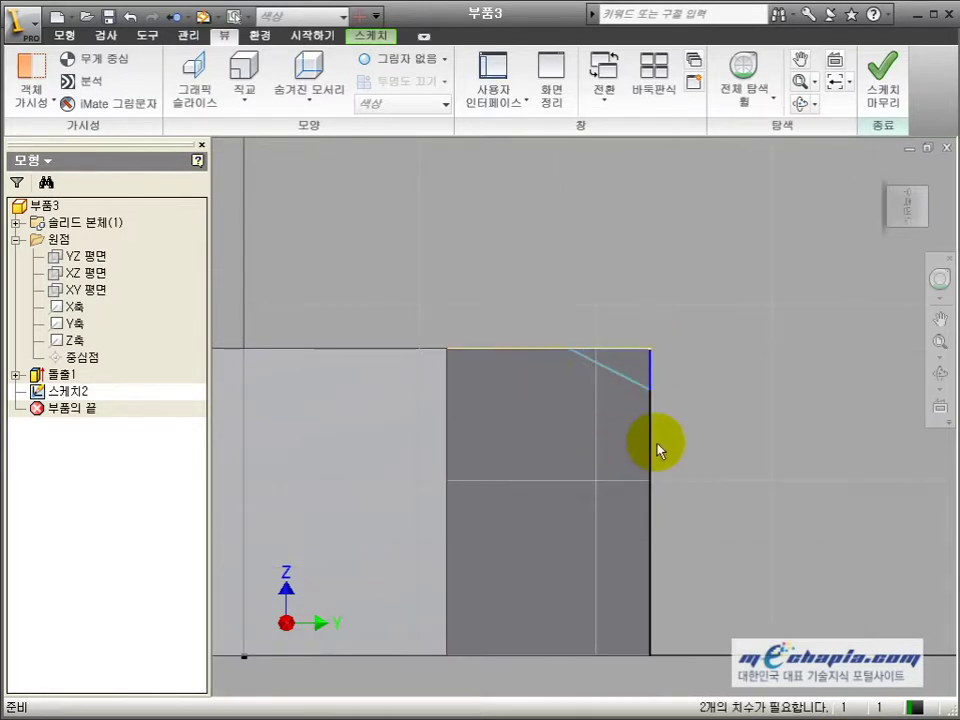
click(651, 443)
click(370, 35)
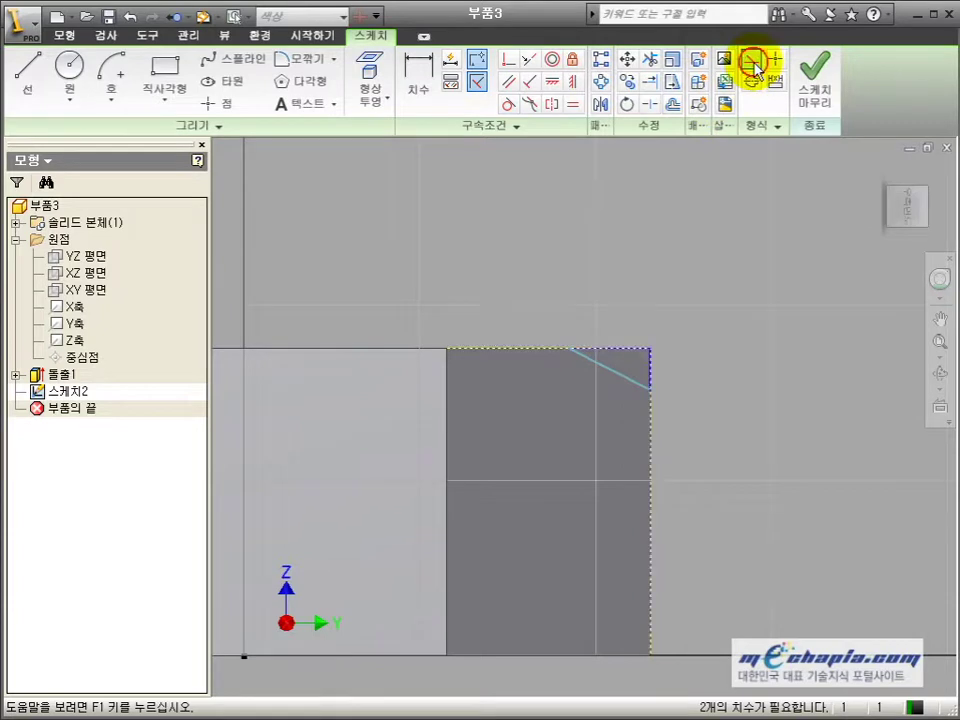
click(695, 225)
Dimension the angle between the triangle's sloped line and its top line as 30 degrees
middle_drag(661, 298, 671, 270)
key(d)
click(633, 348)
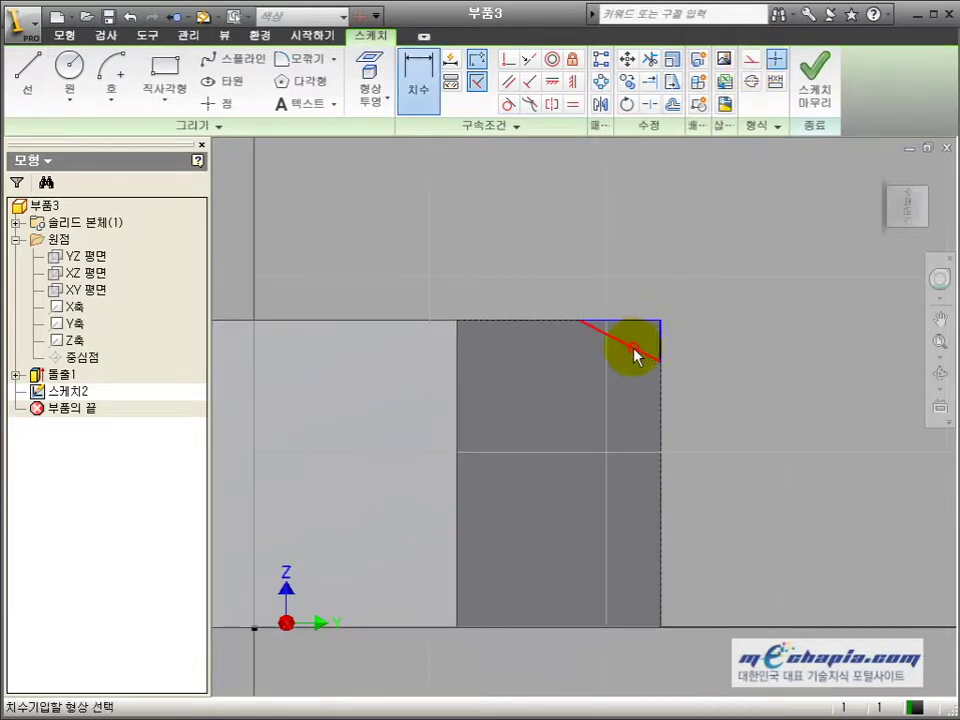
click(634, 350)
click(634, 322)
click(728, 352)
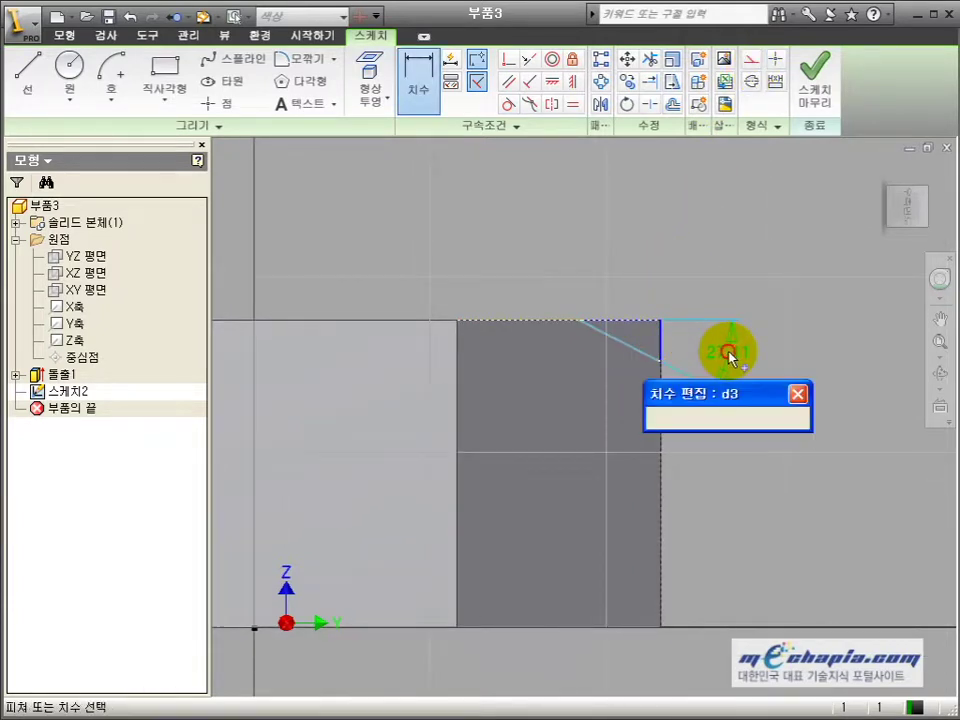
text(30)
key(Return)
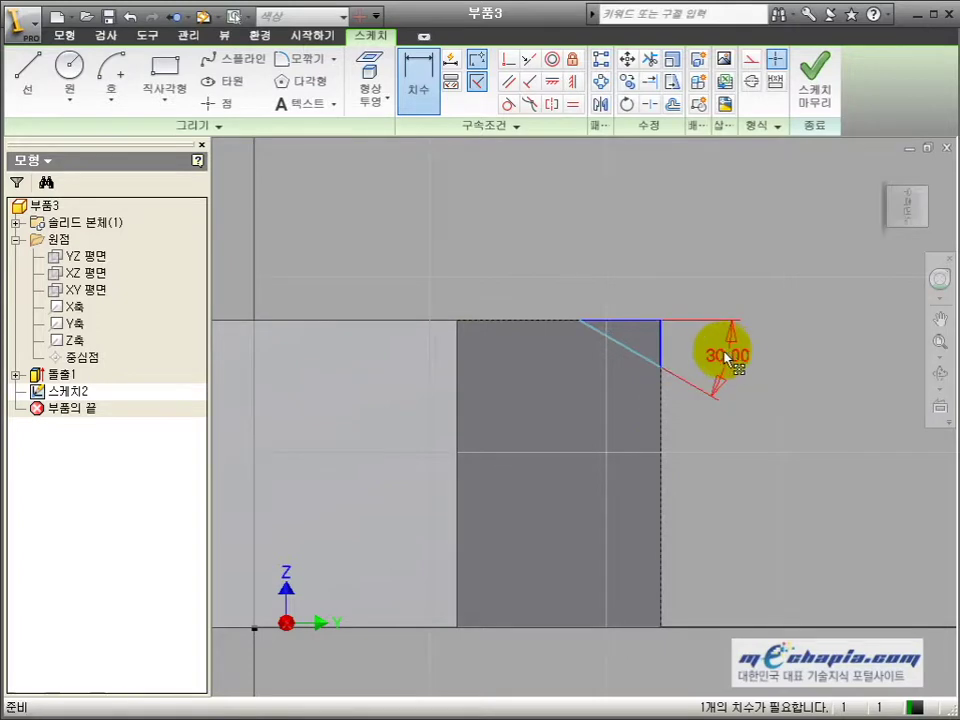
Check the triangle's position on the prism's corner from an angled view and finish the sketch
click(940, 373)
drag(724, 377, 628, 421)
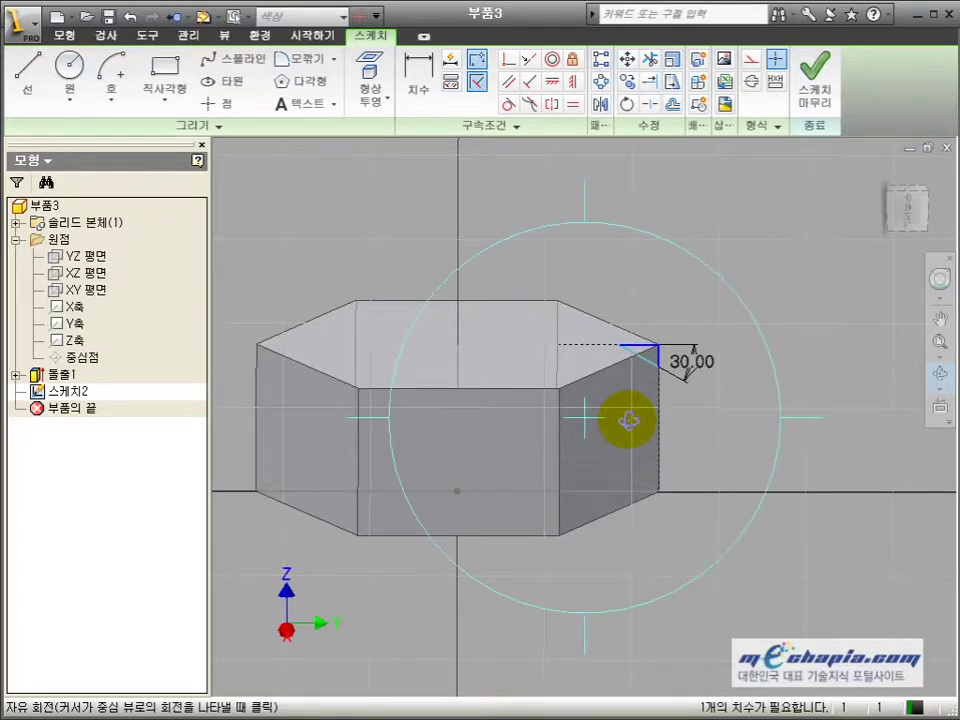
key(Escape)
middle_drag(439, 571, 496, 563)
scroll(668, 428, down, 3)
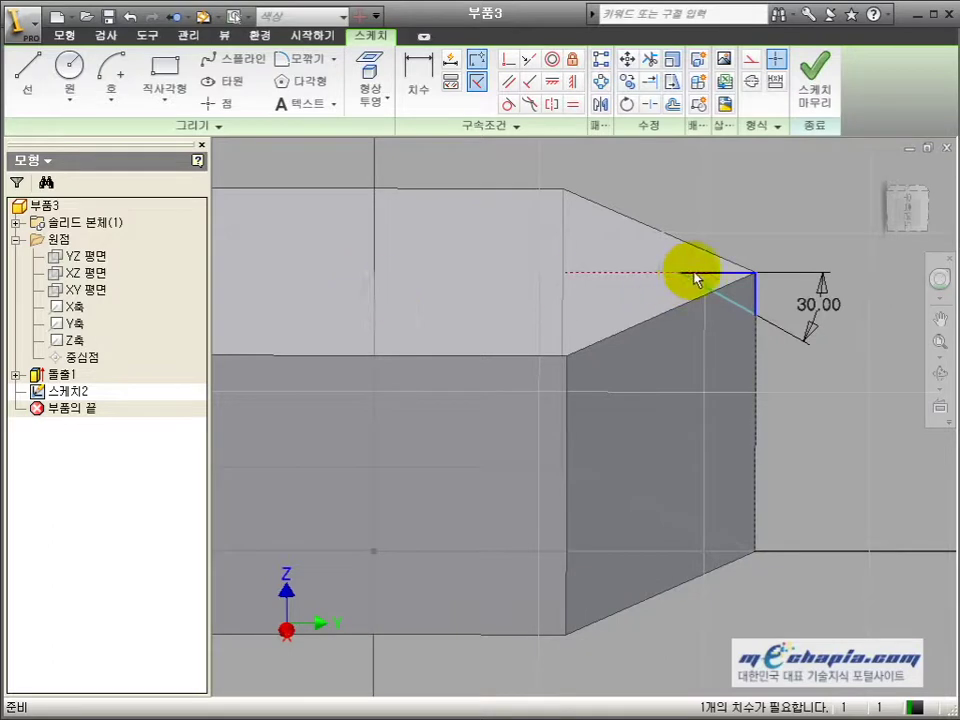
middle_drag(724, 258, 733, 326)
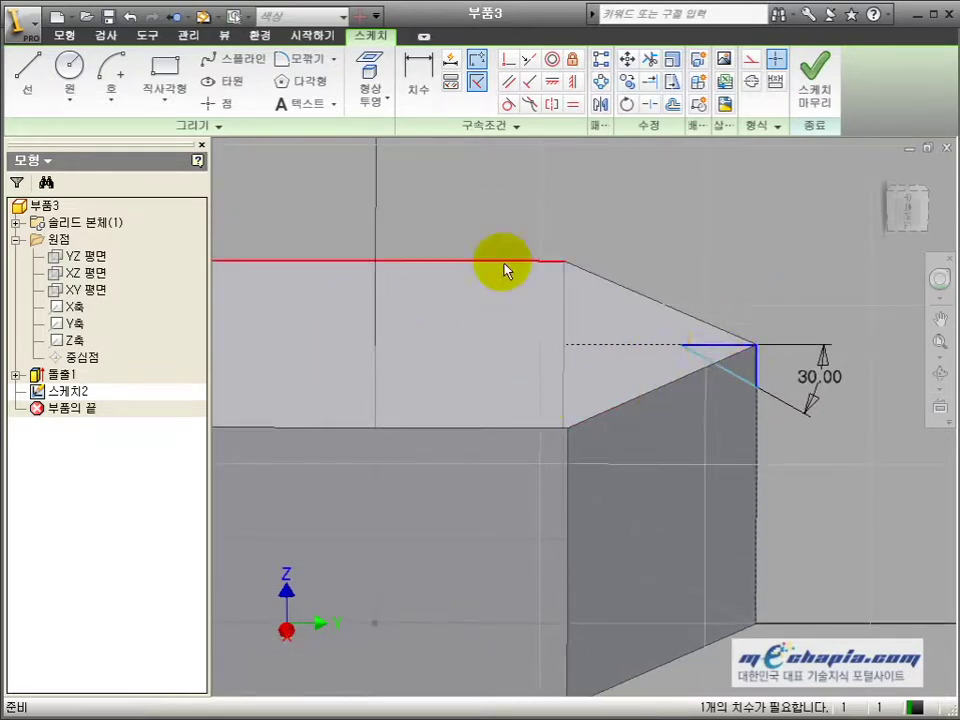
click(800, 88)
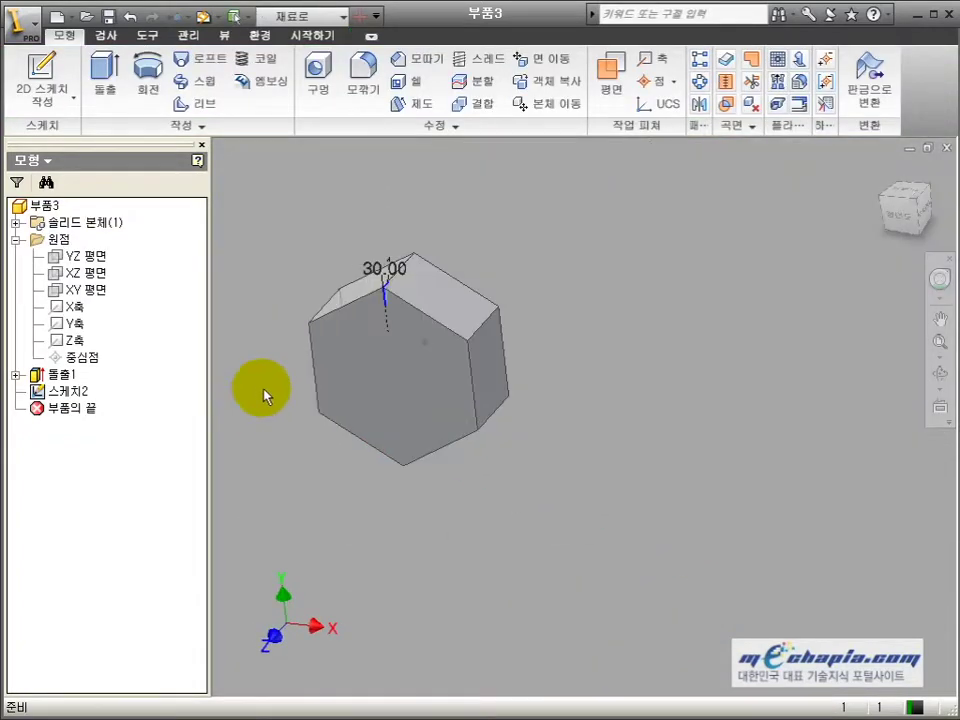
Edit the extrusion's base hexagon sketch and draw a circle centered on the origin, touching the hexagon's sides
click(16, 376)
click(87, 391)
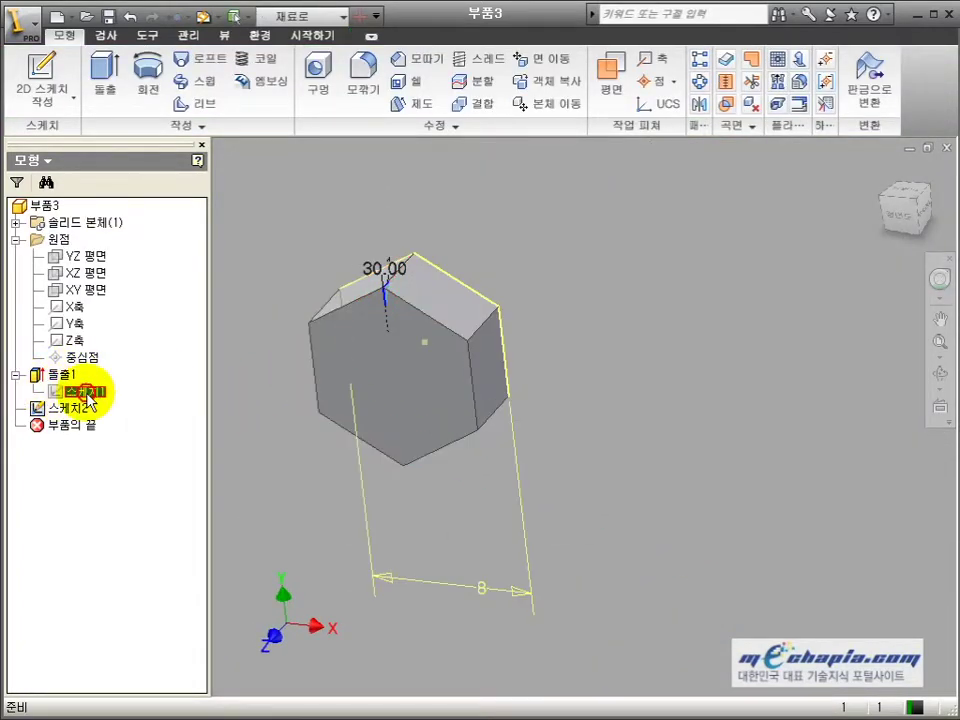
right_click(87, 391)
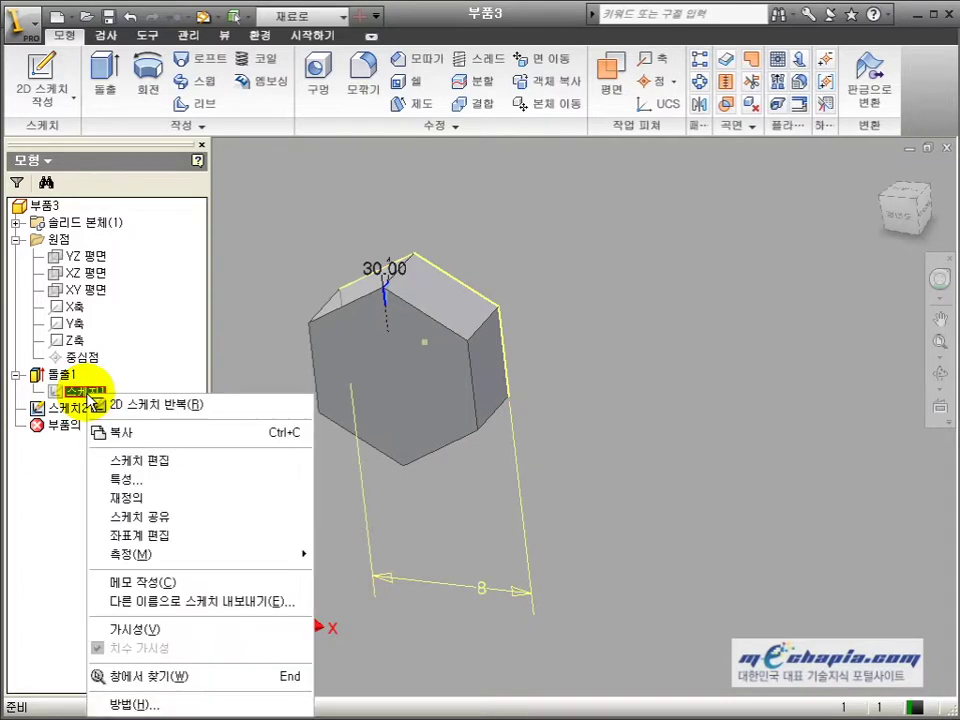
click(152, 460)
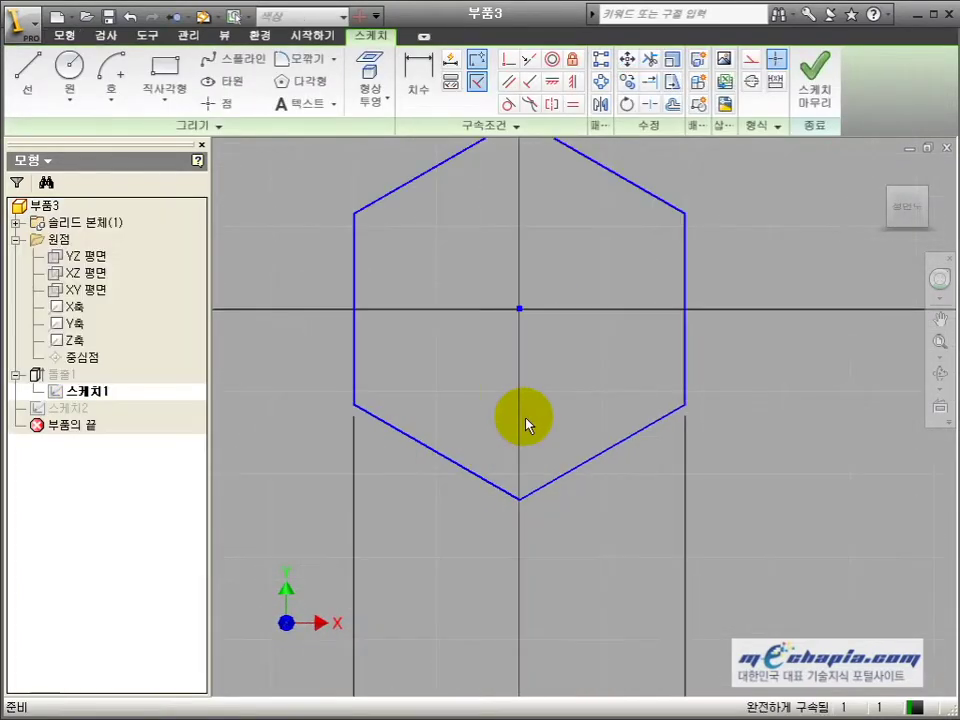
key(c)
click(510, 398)
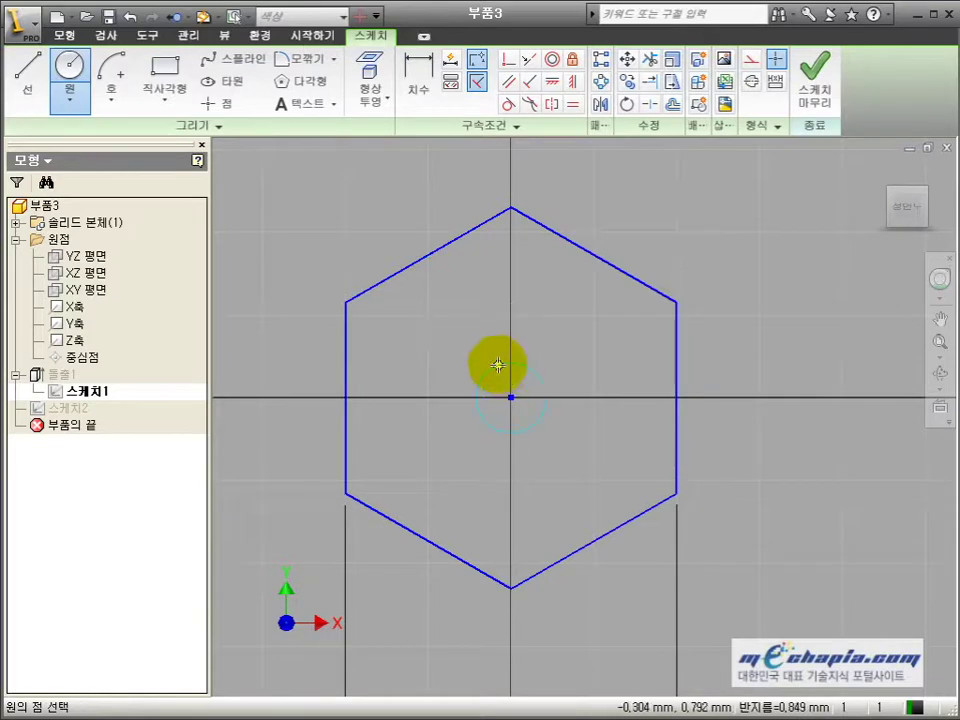
click(428, 254)
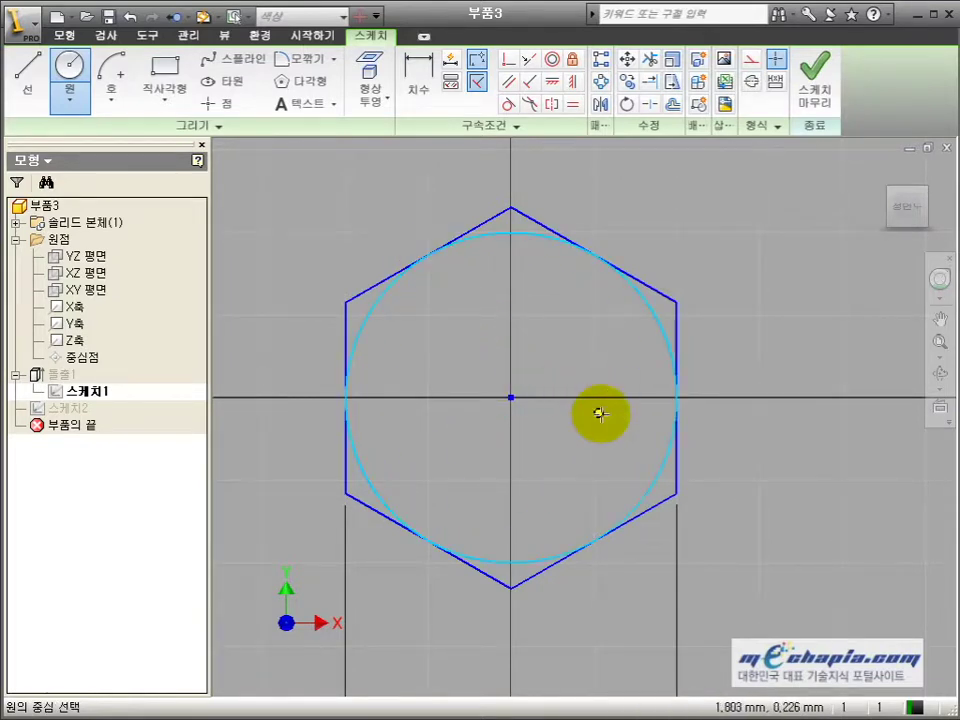
Constrain the circle tangent to the hexagon's upper-right side and convert it to construction geometry
drag(663, 373, 618, 380)
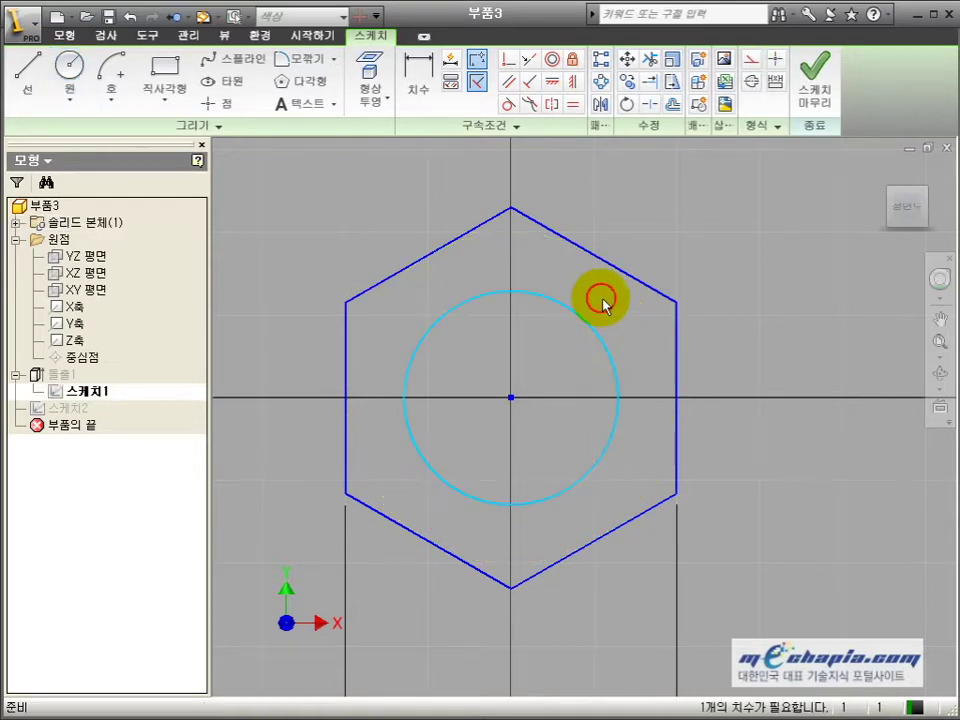
click(508, 104)
click(578, 316)
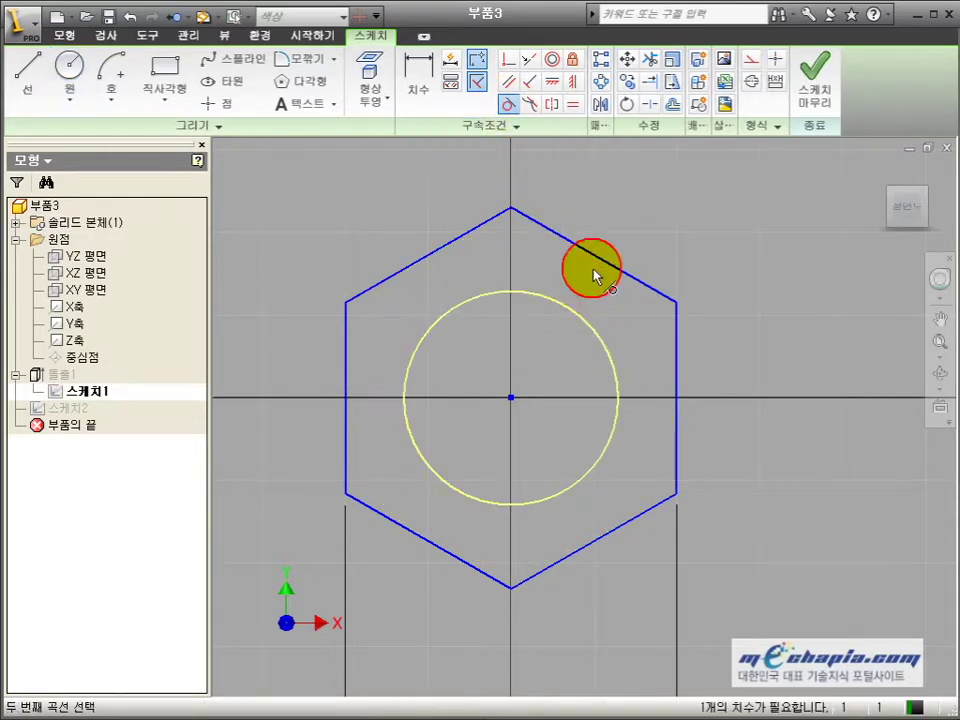
click(598, 264)
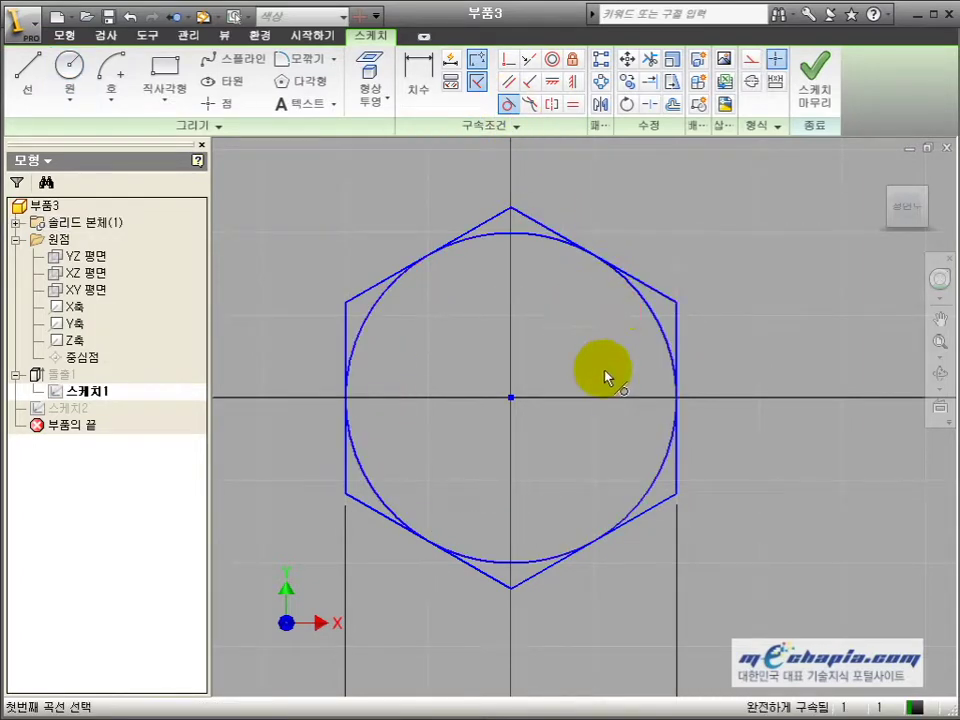
click(652, 324)
click(753, 63)
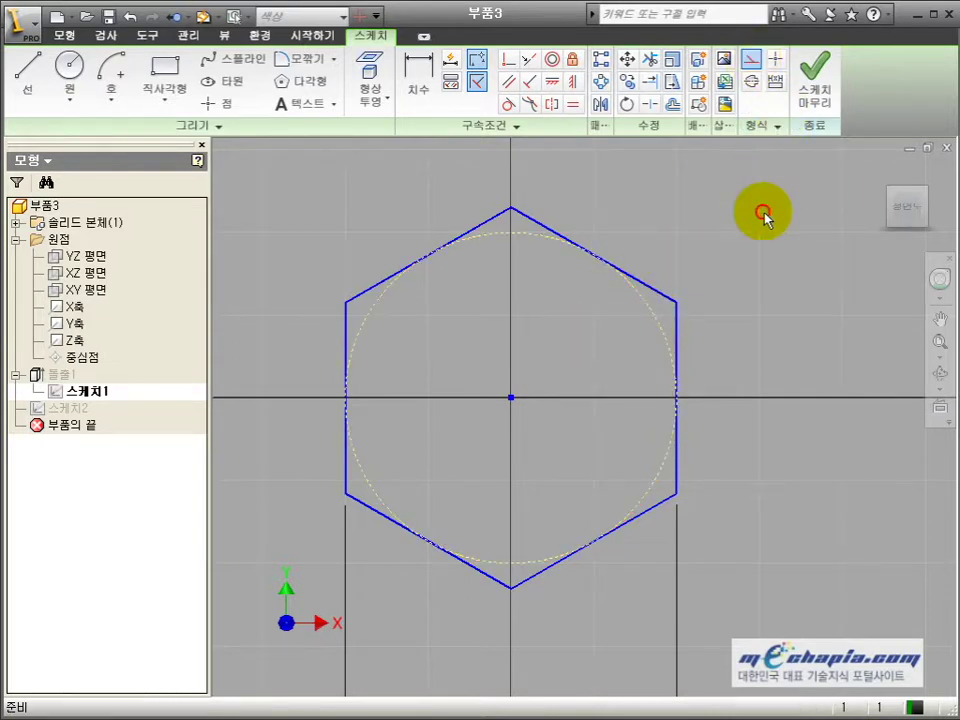
key(d)
click(651, 316)
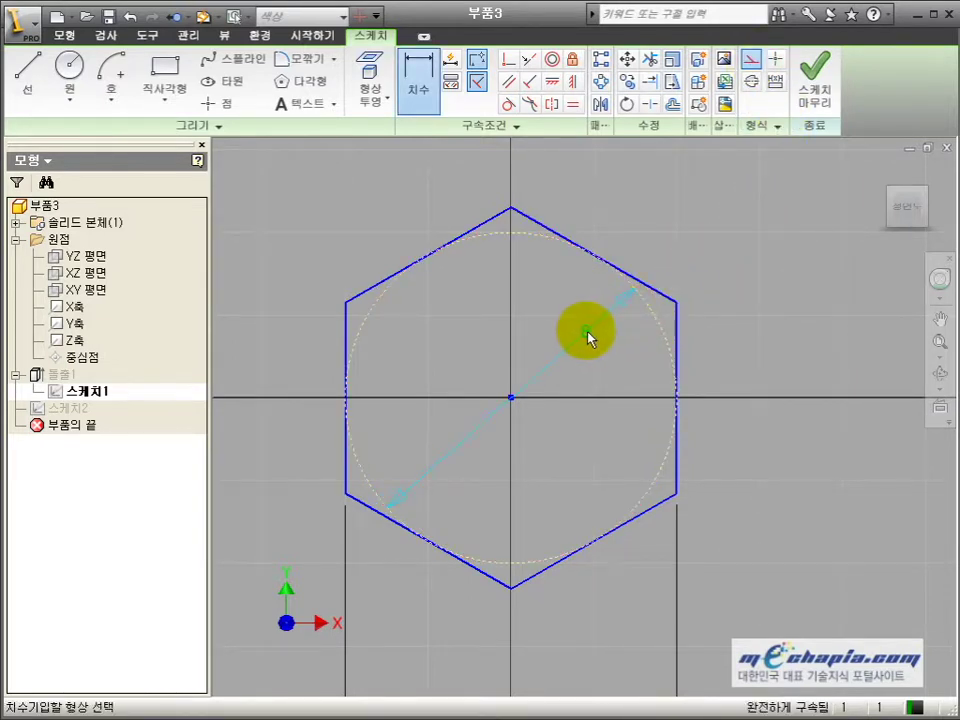
key(Escape)
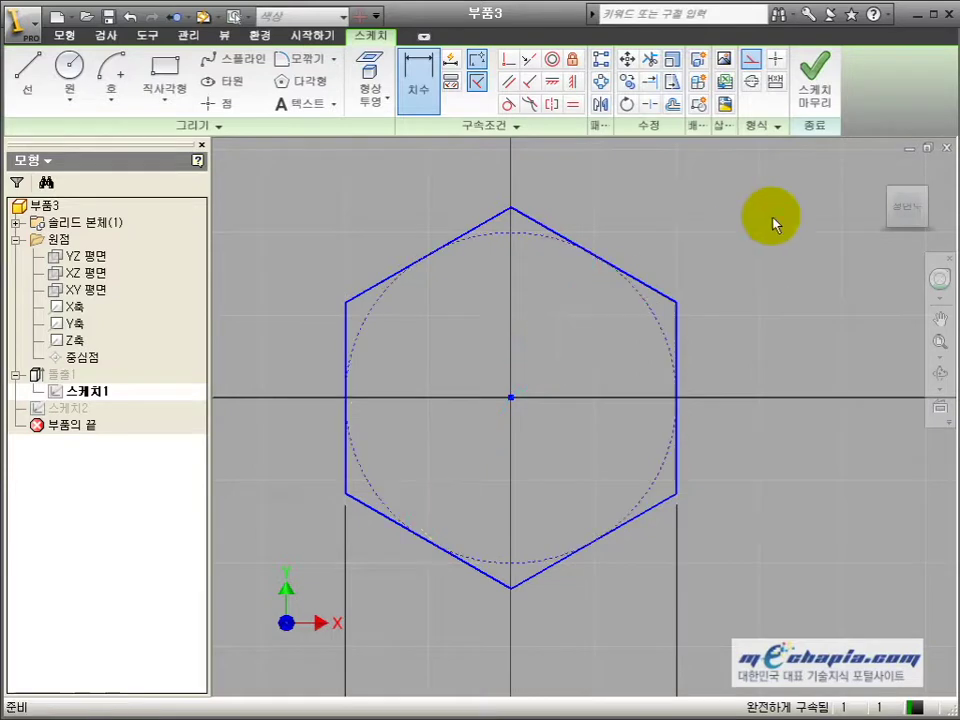
Finish the hexagon sketch and open the triangle profile sketch for editing
click(815, 82)
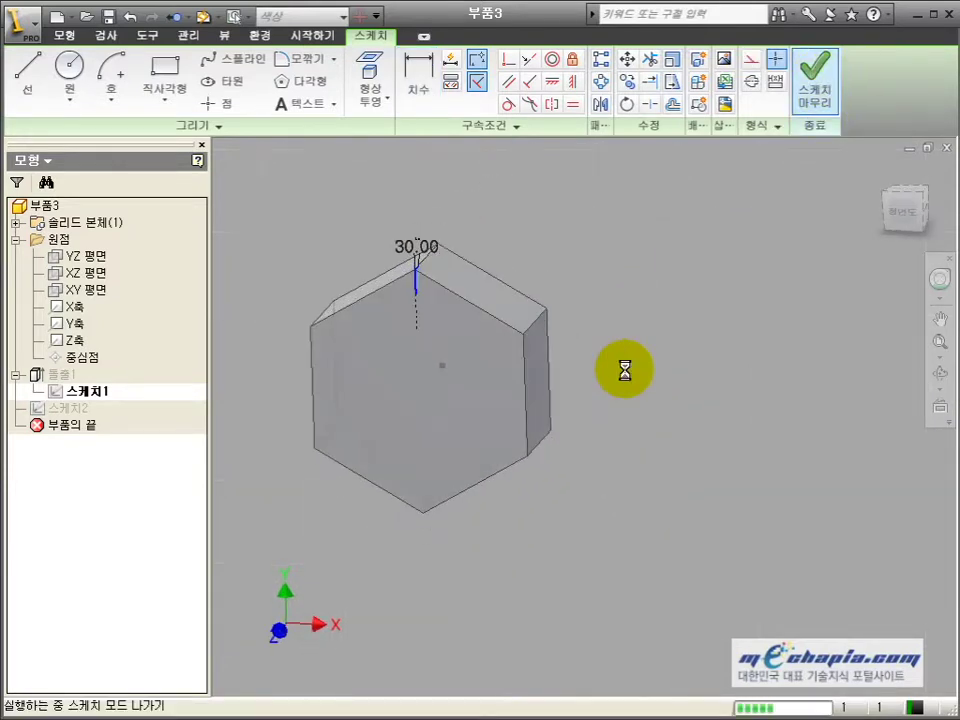
click(70, 409)
double_click(70, 410)
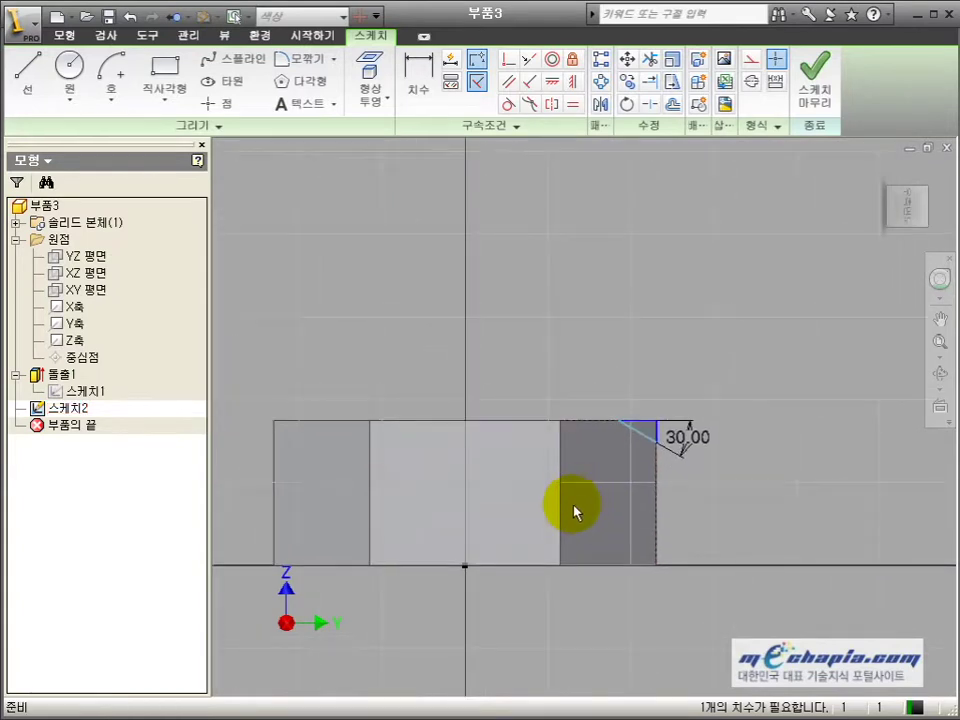
Project the middle face's top and bottom edges and draw a vertical line from the origin to the top edge
click(484, 421)
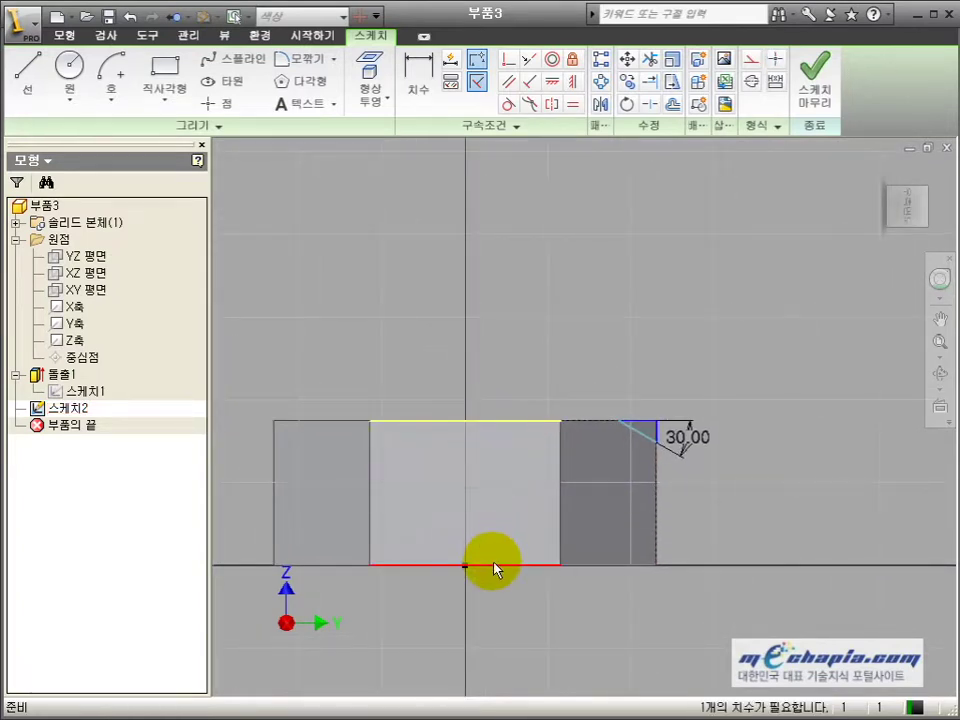
click(496, 566)
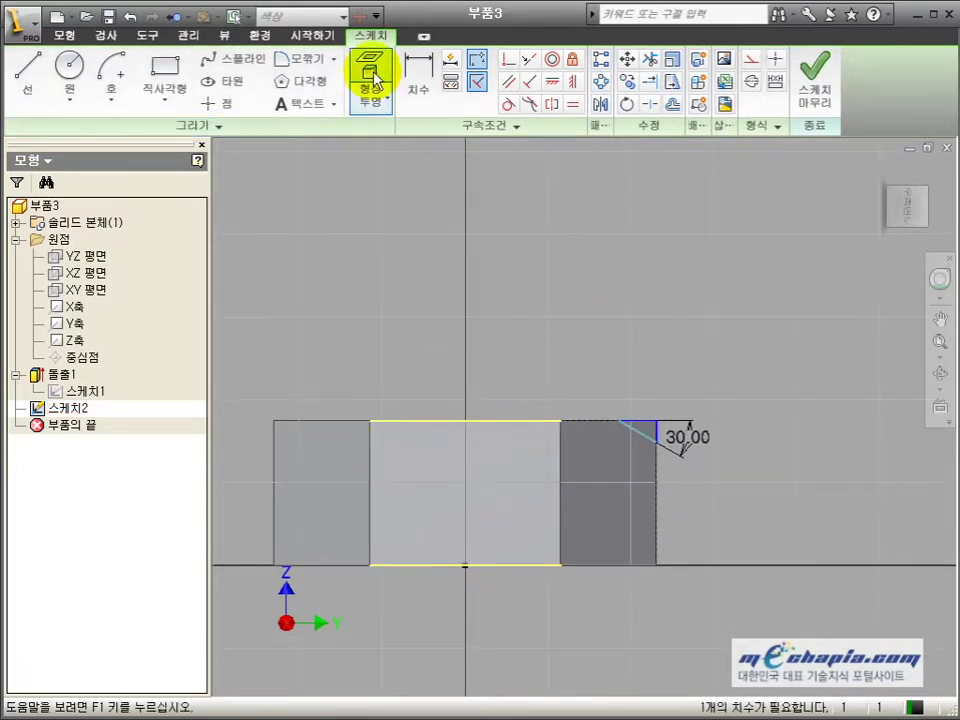
click(27, 68)
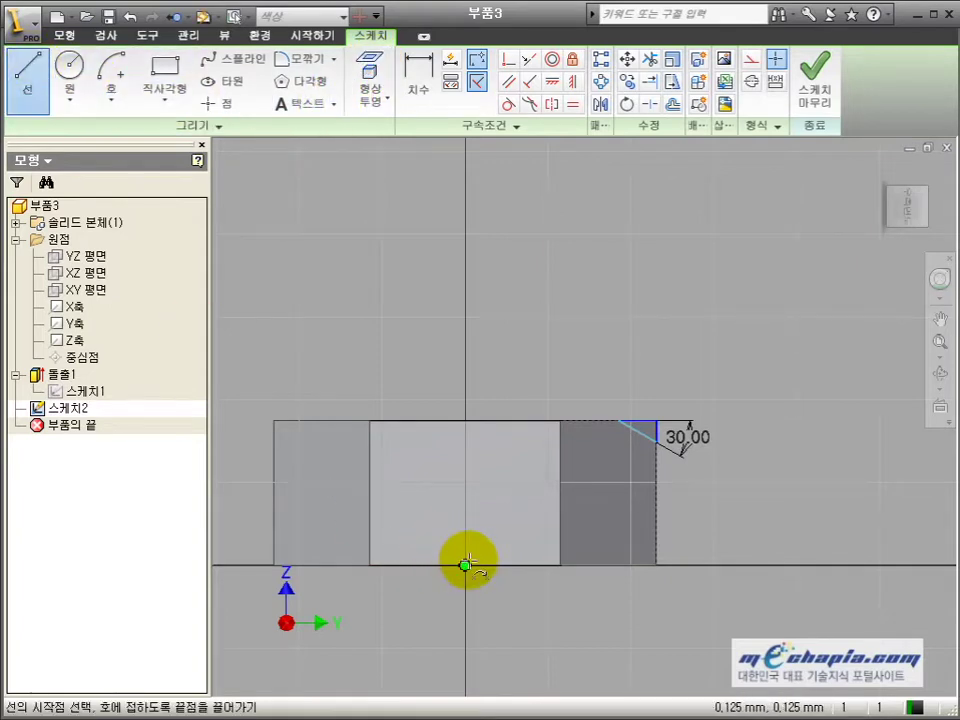
click(465, 564)
click(465, 421)
key(Escape)
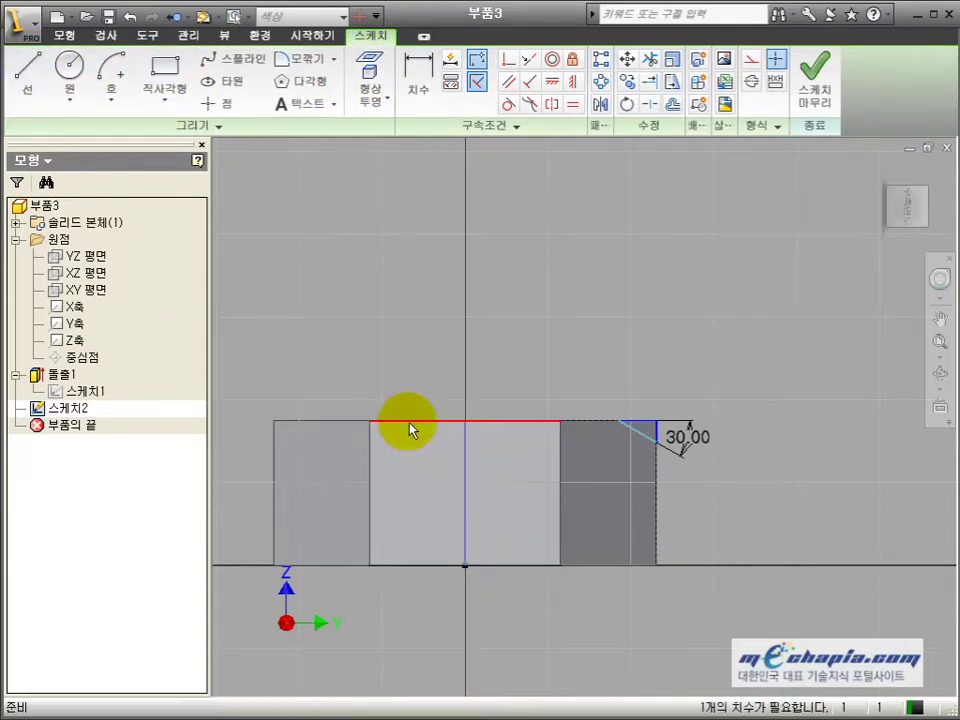
Convert the two projected edges to construction lines and the vertical line to a centerline
click(411, 422)
ctrl+click(418, 566)
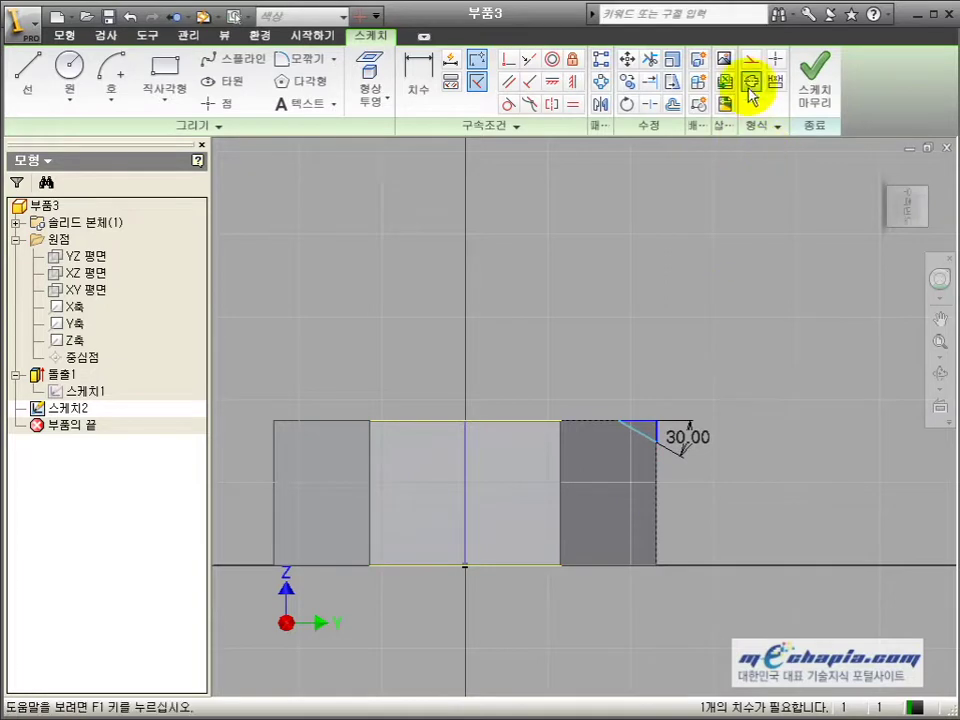
click(608, 362)
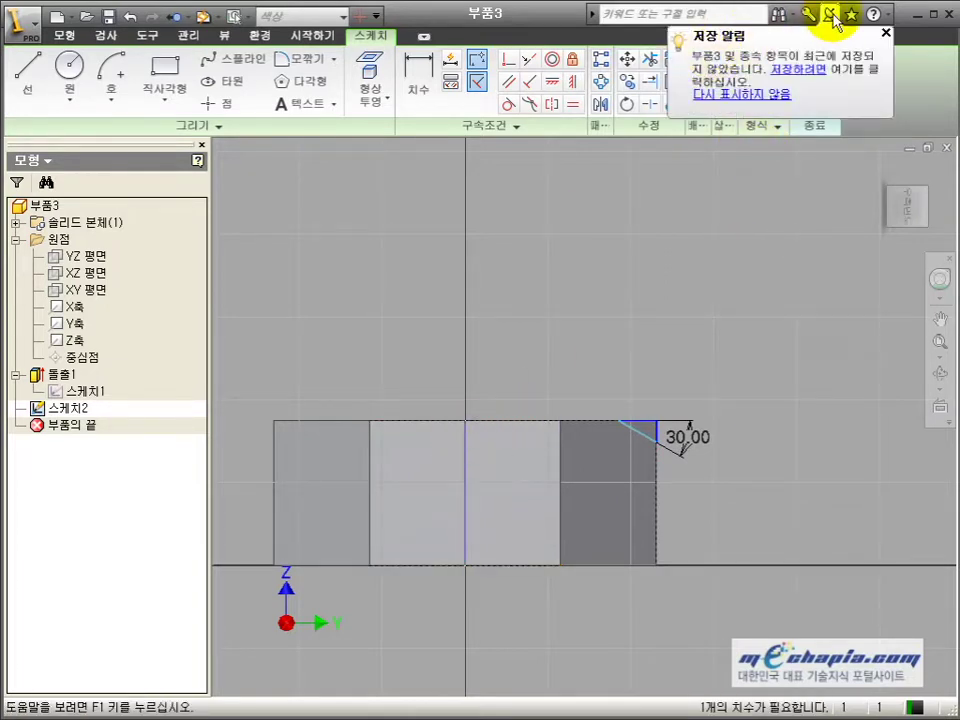
click(885, 35)
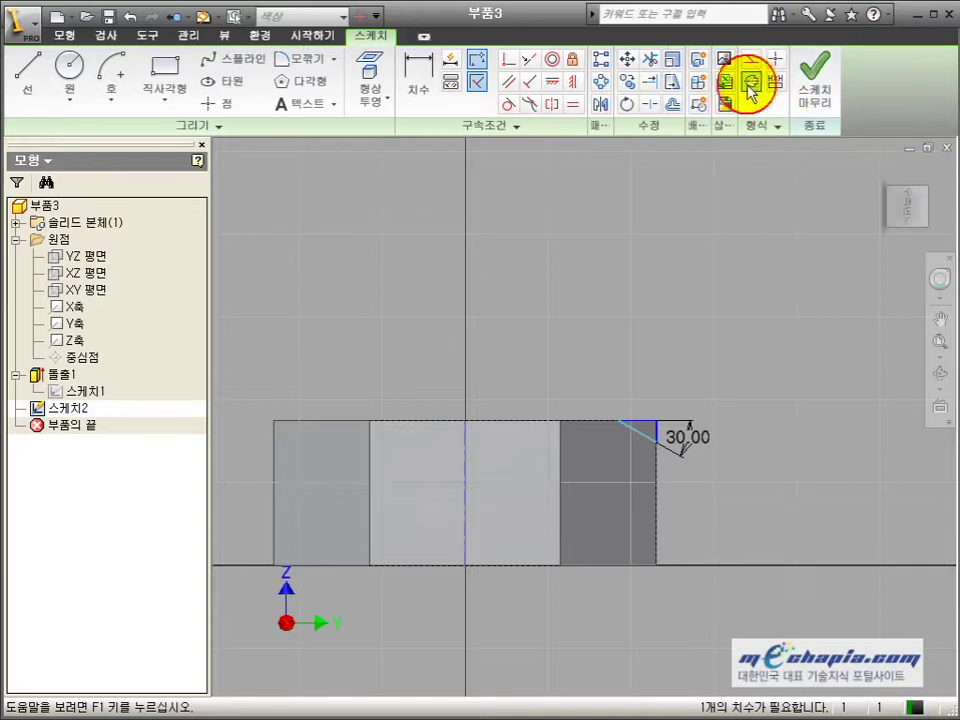
click(750, 83)
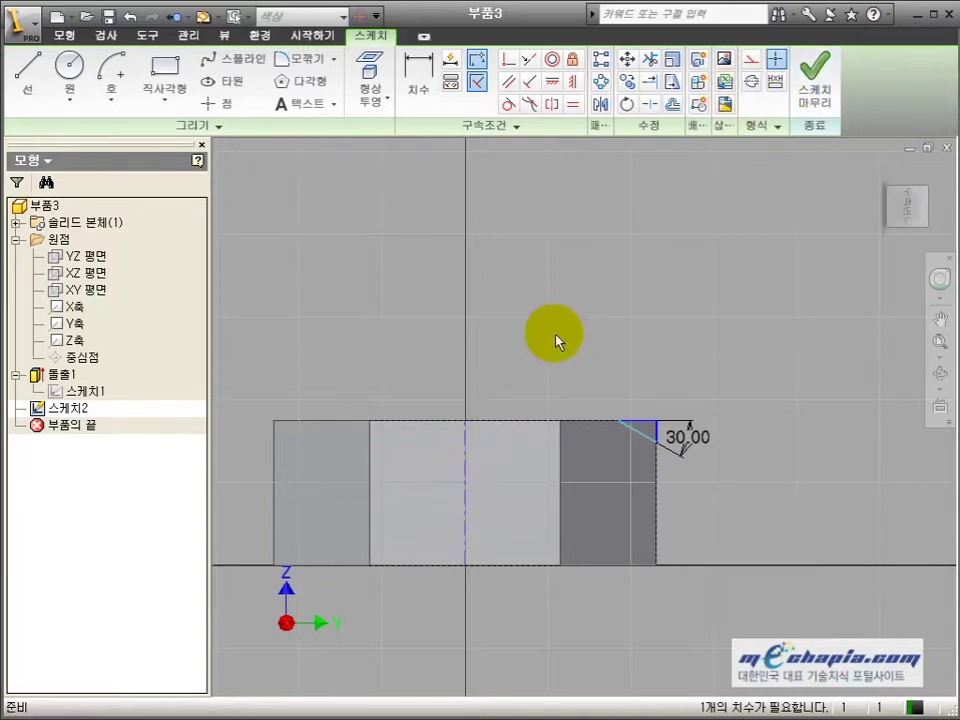
Add an 8 mm diameter dimension between the triangle's inner vertex and the centerline
click(418, 85)
click(618, 421)
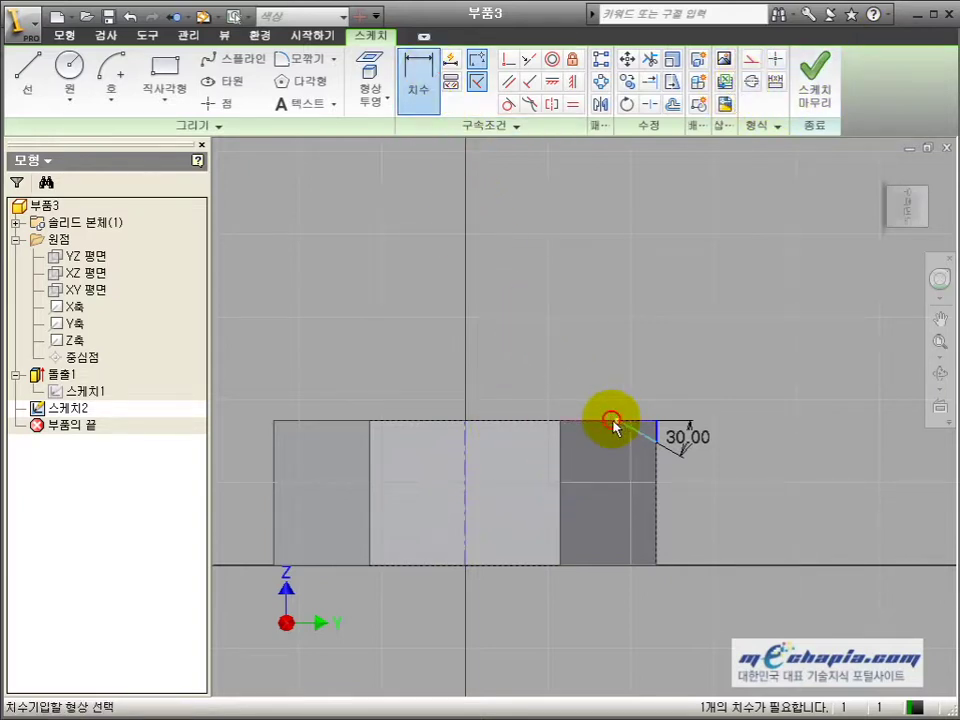
click(465, 455)
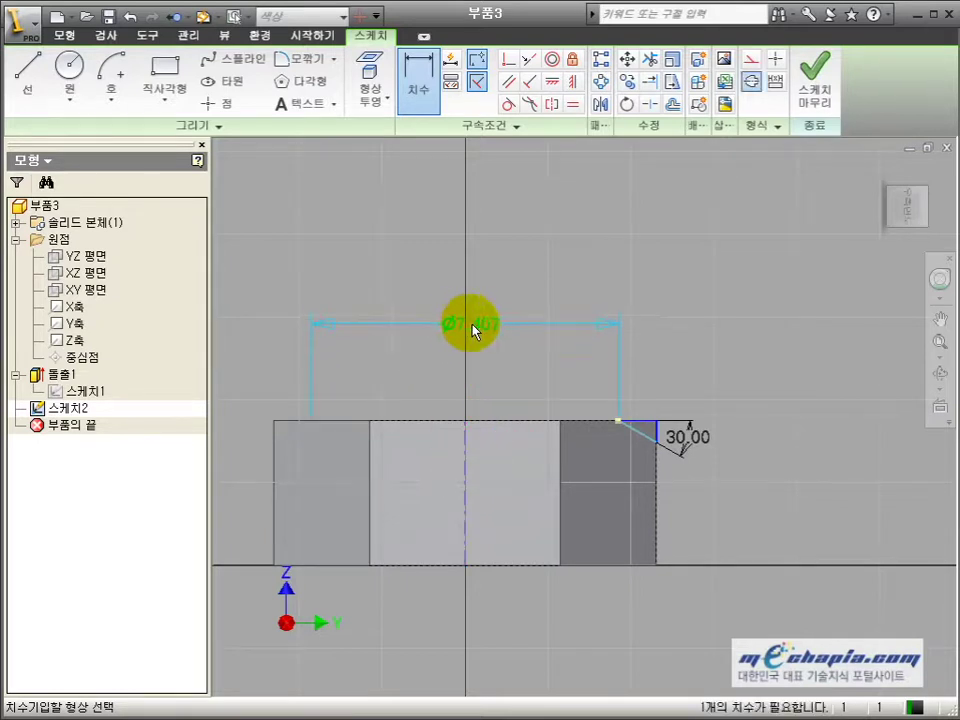
click(477, 326)
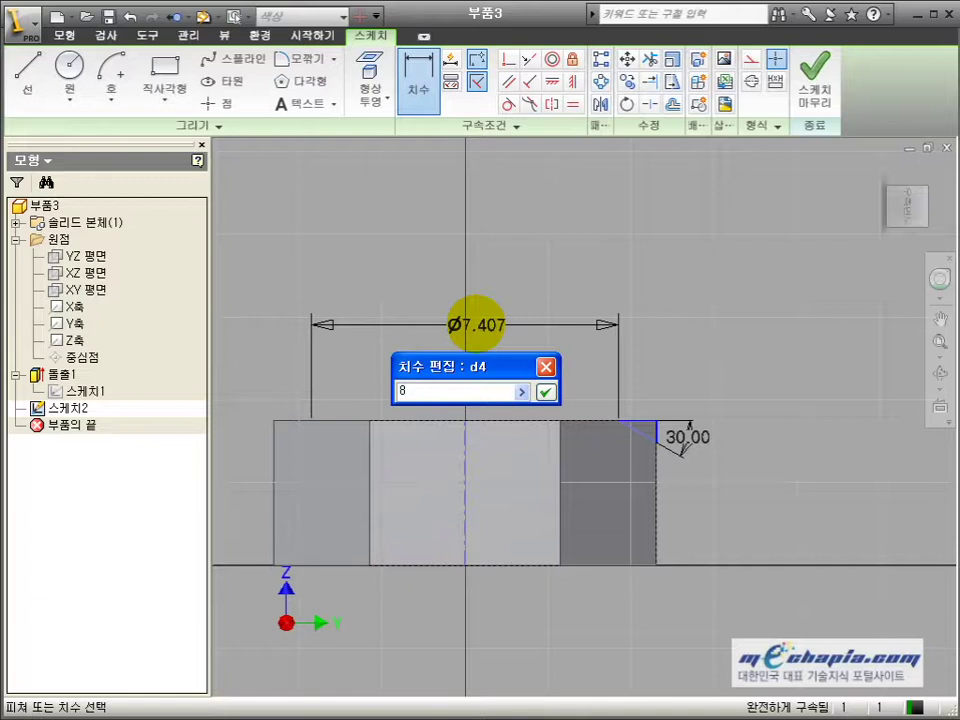
text(8)
key(Return)
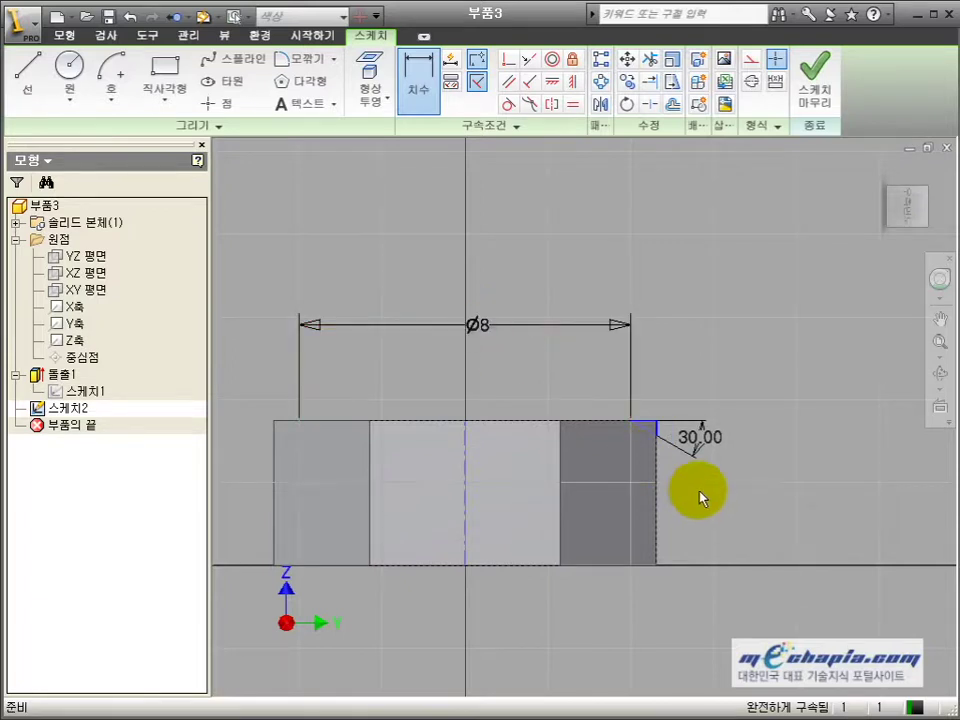
key(Escape)
Revolve the triangle profile a full turn about the centerline as a cut through the prism's corners
scroll(664, 429, down, 3)
scroll(667, 428, down, 3)
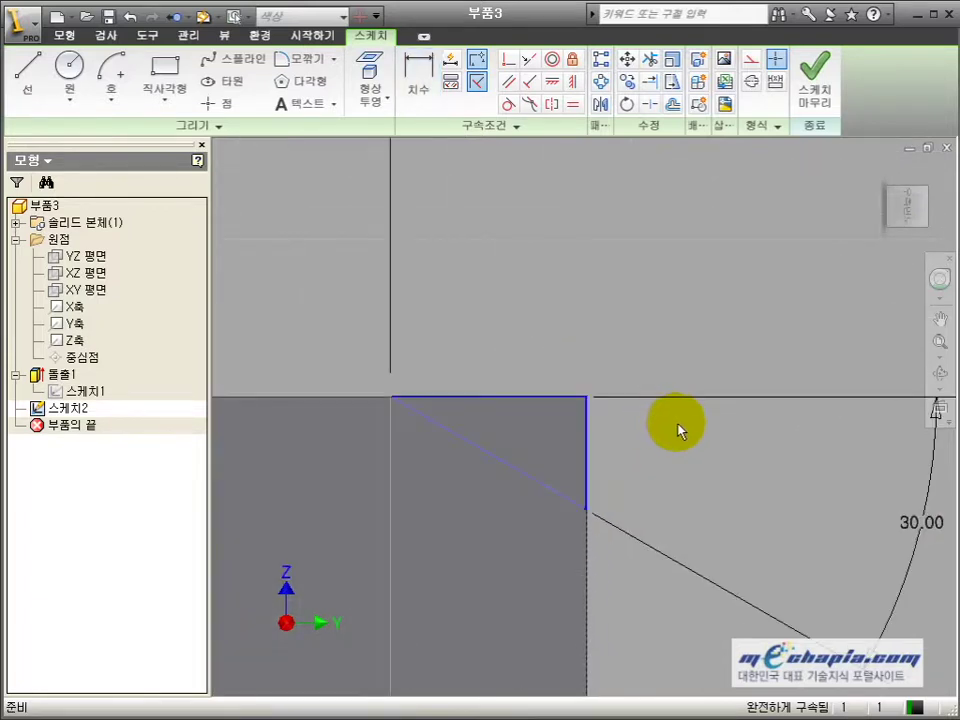
click(60, 34)
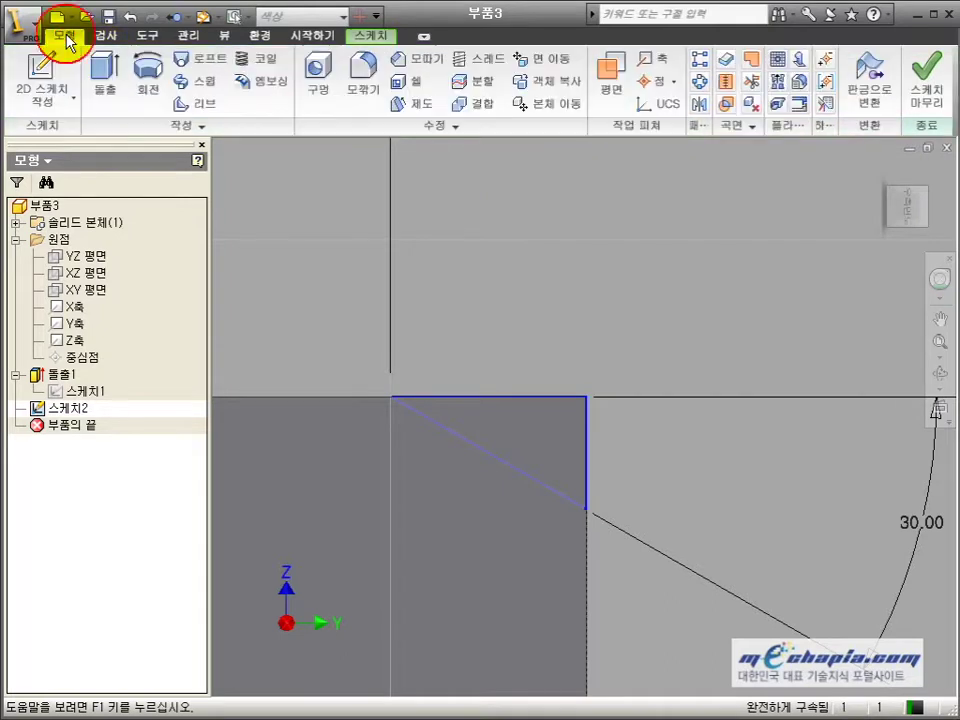
click(149, 78)
scroll(724, 521, up, 4)
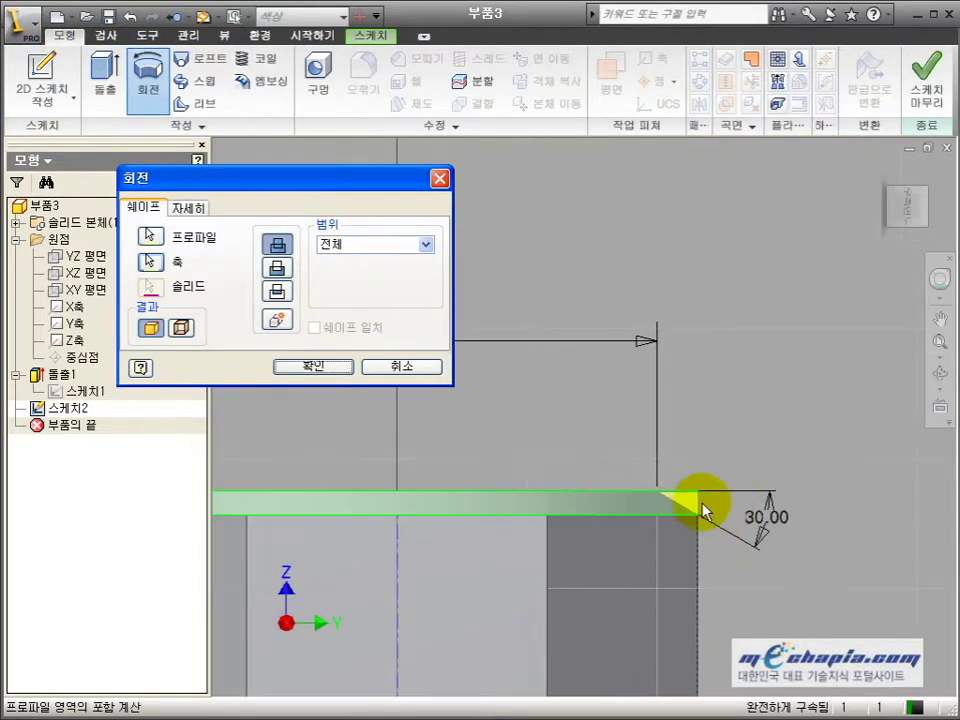
click(940, 373)
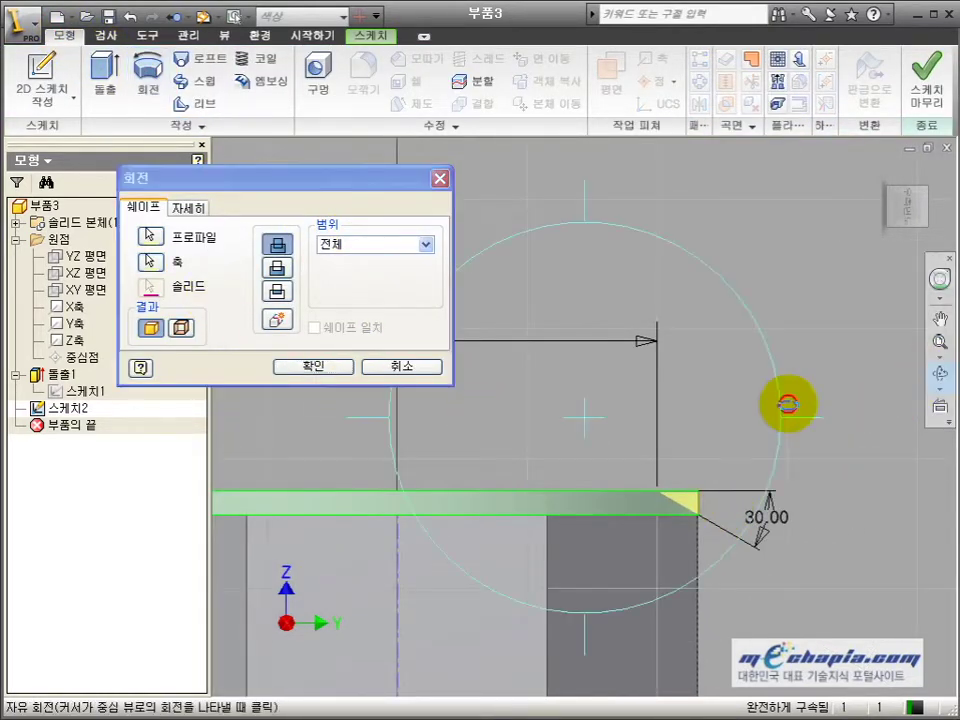
drag(786, 403, 480, 400)
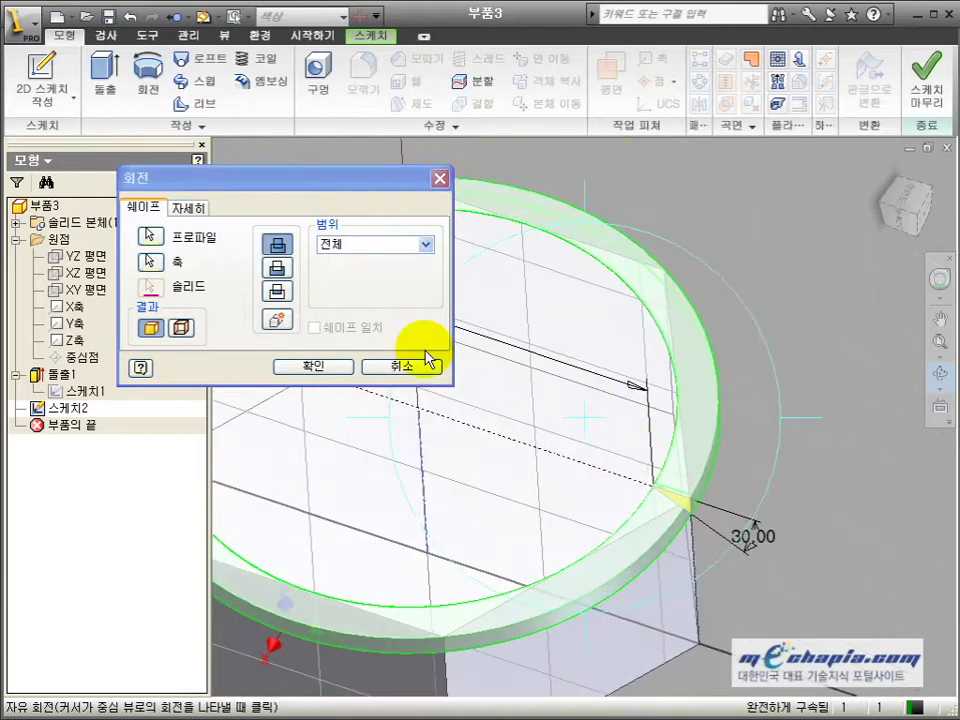
click(277, 268)
click(313, 364)
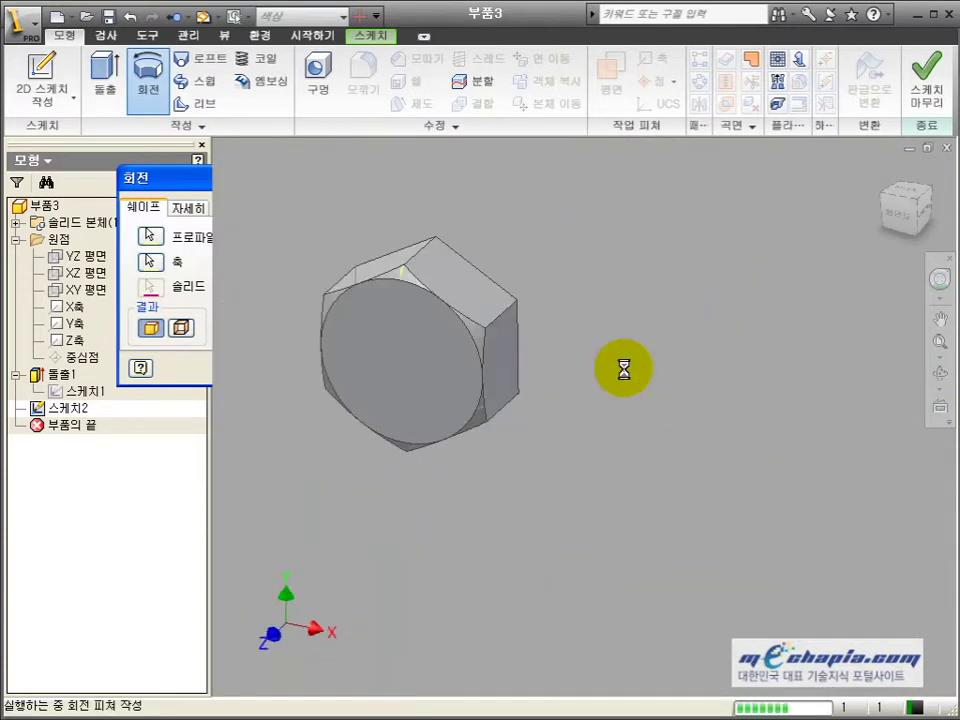
Examine up close where the revolved cut meets the flat sides of the hexagonal prism
middle_drag(579, 361, 617, 420)
click(938, 373)
scroll(478, 379, down, 5)
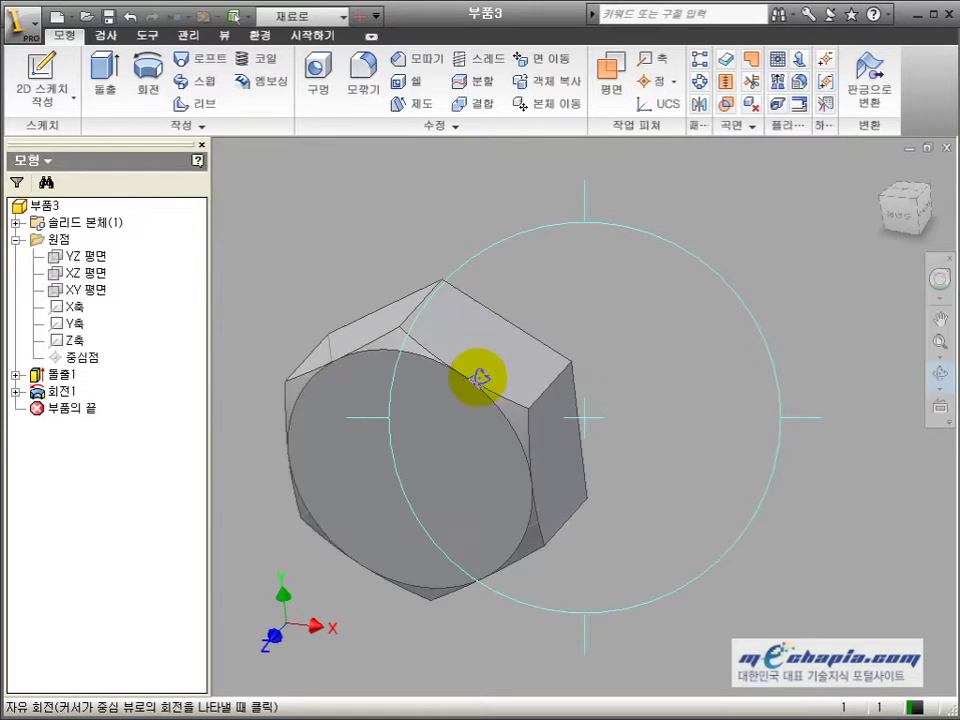
scroll(435, 367, up, 2)
scroll(435, 367, down, 5)
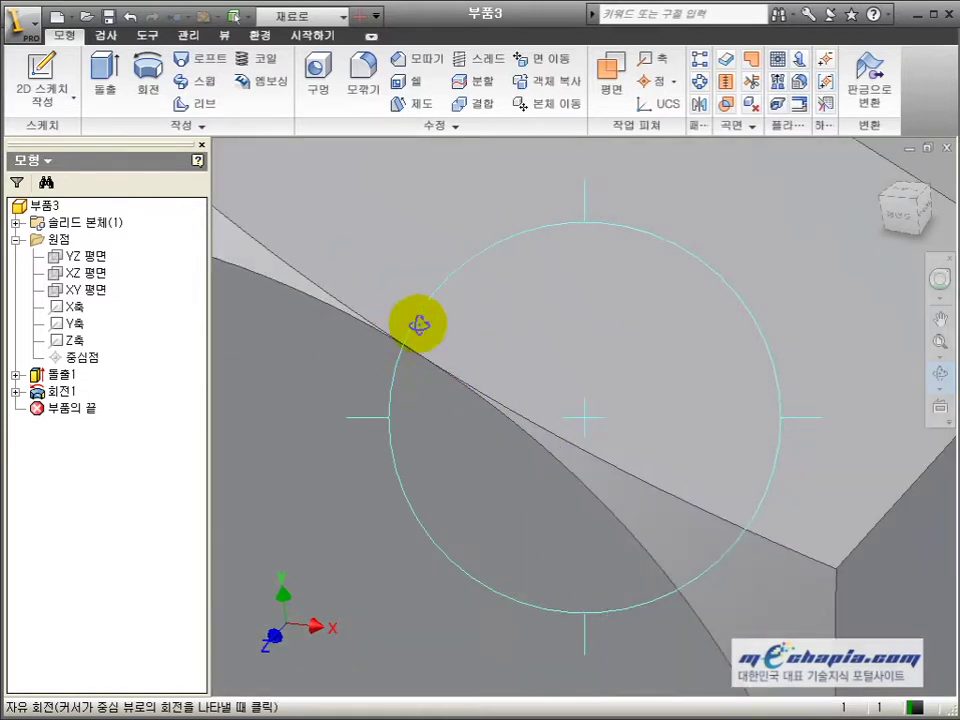
scroll(432, 363, up, 3)
scroll(435, 369, up, 3)
Start a sketch on the hexagonal head's back face and draw a circle about 4.6 mm in diameter centred on the origin
drag(435, 369, 537, 417)
click(524, 331)
key(s)
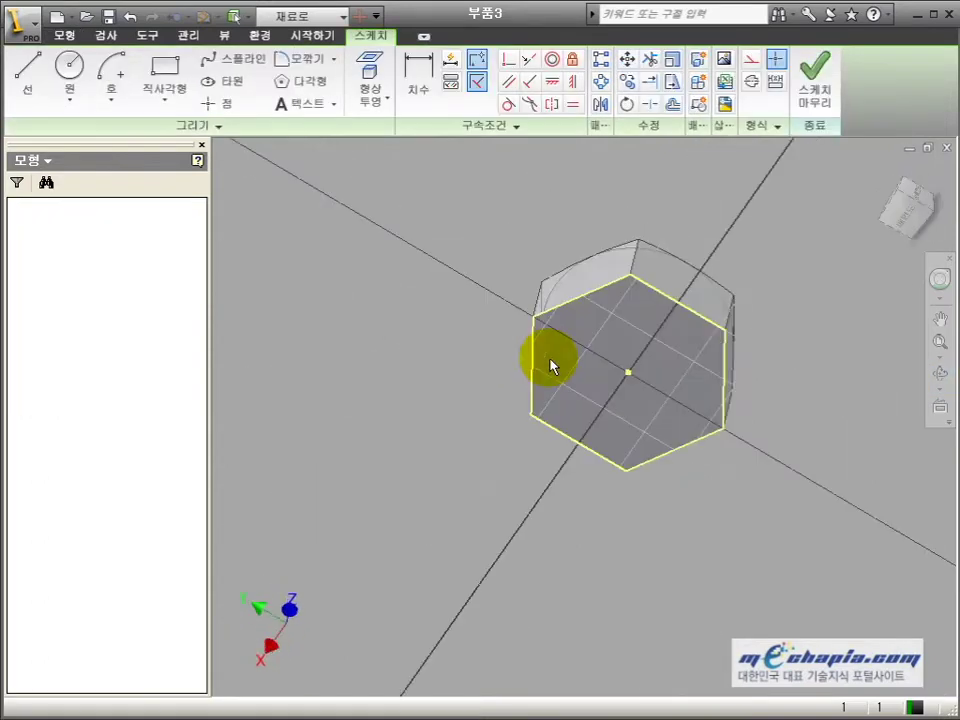
key(c)
click(584, 416)
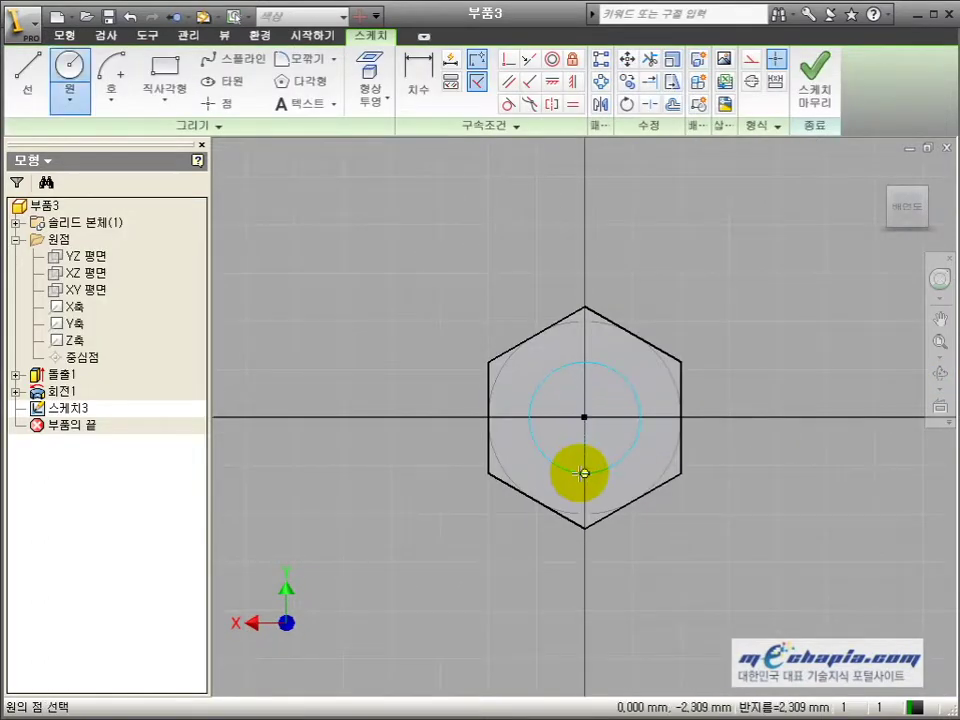
click(584, 471)
key(Escape)
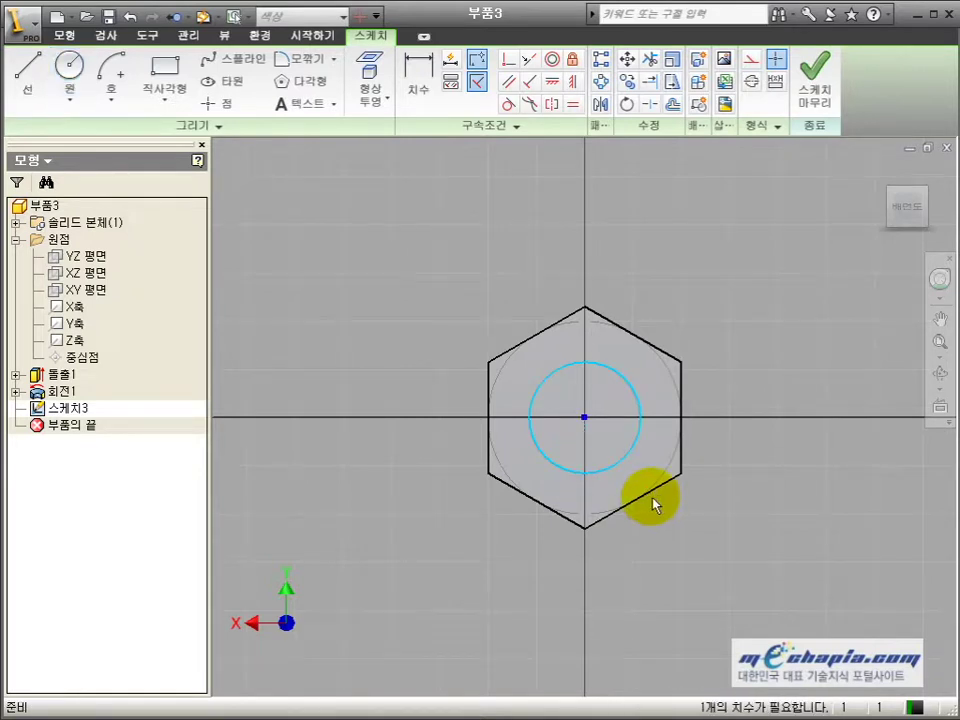
Dimension the circle's diameter and set it to 5 mm
key(d)
click(536, 403)
click(426, 381)
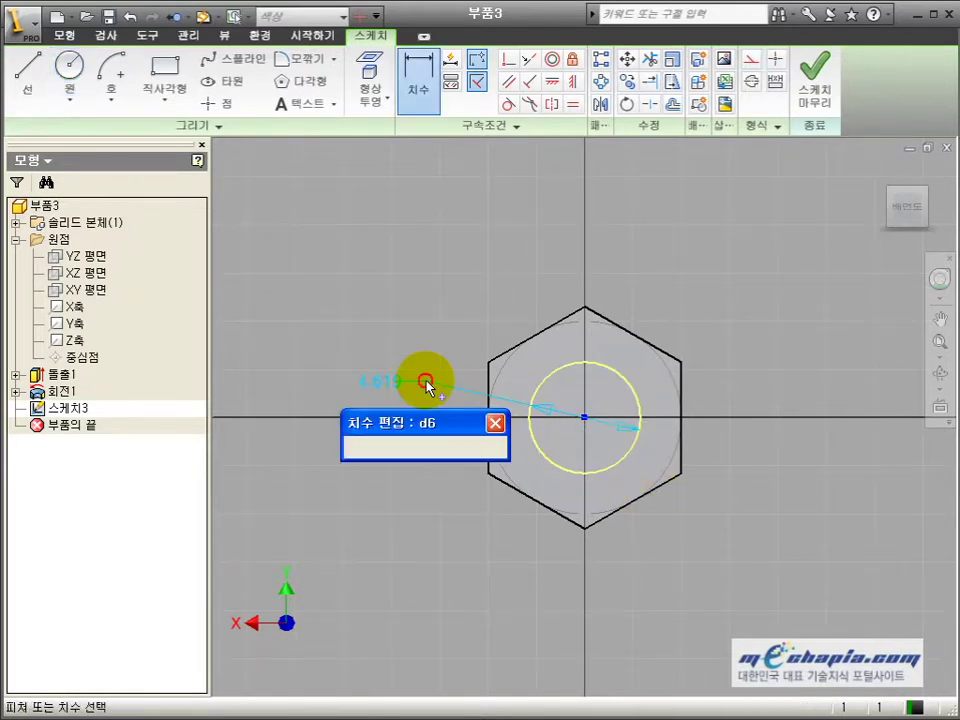
text(5)
key(Return)
Extrude the 5 mm circle by 12 mm as a joined shank on the back of the bolt head
key(e)
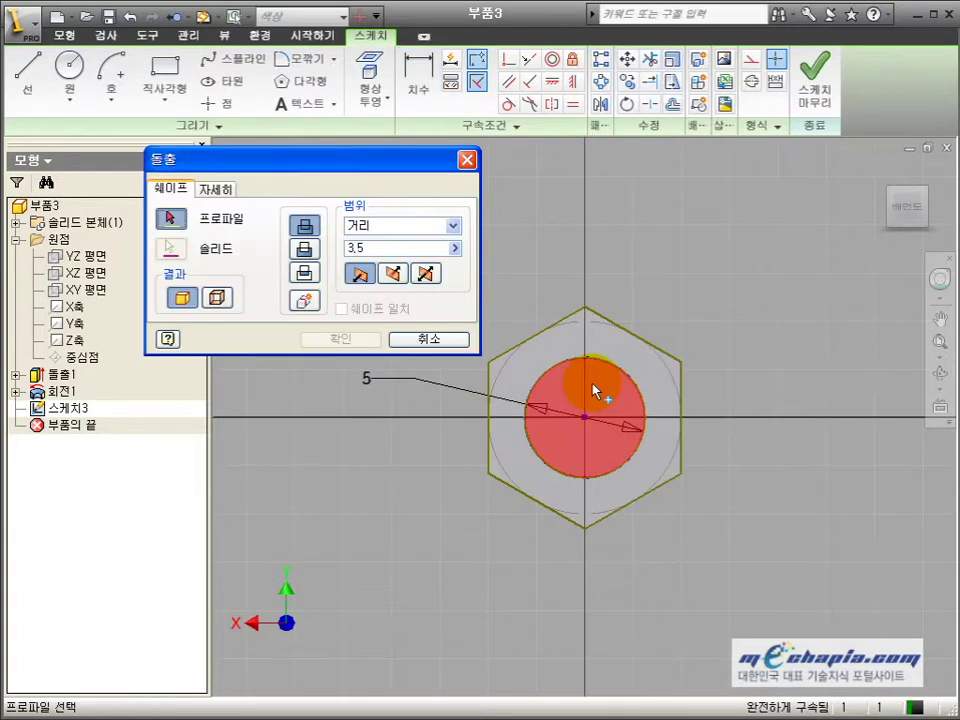
text(12)
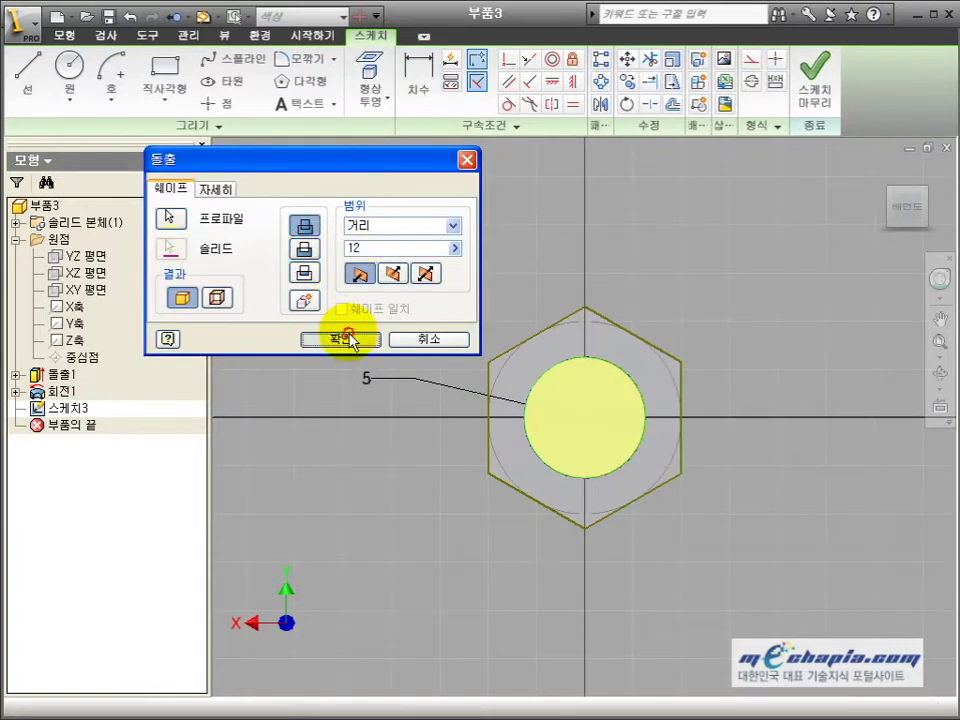
click(365, 338)
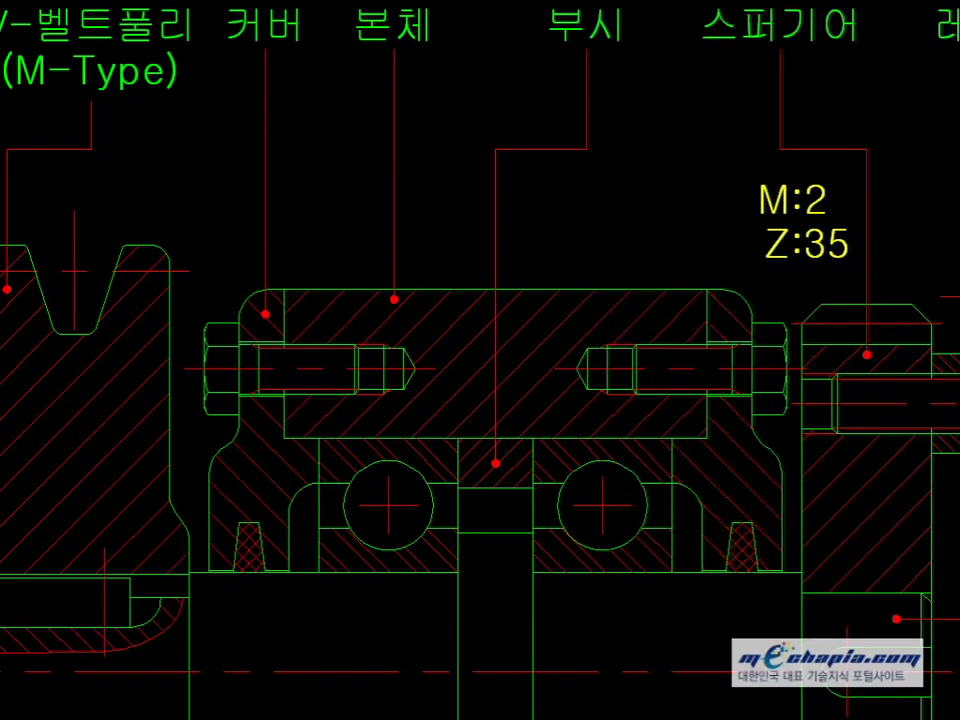
Switch to the assembly drawing and the hex bolt standard sheet to examine the shank end's shape and chamfer note, and return to the part
click(470, 715)
drag(674, 146, 311, 583)
drag(496, 379, 287, 489)
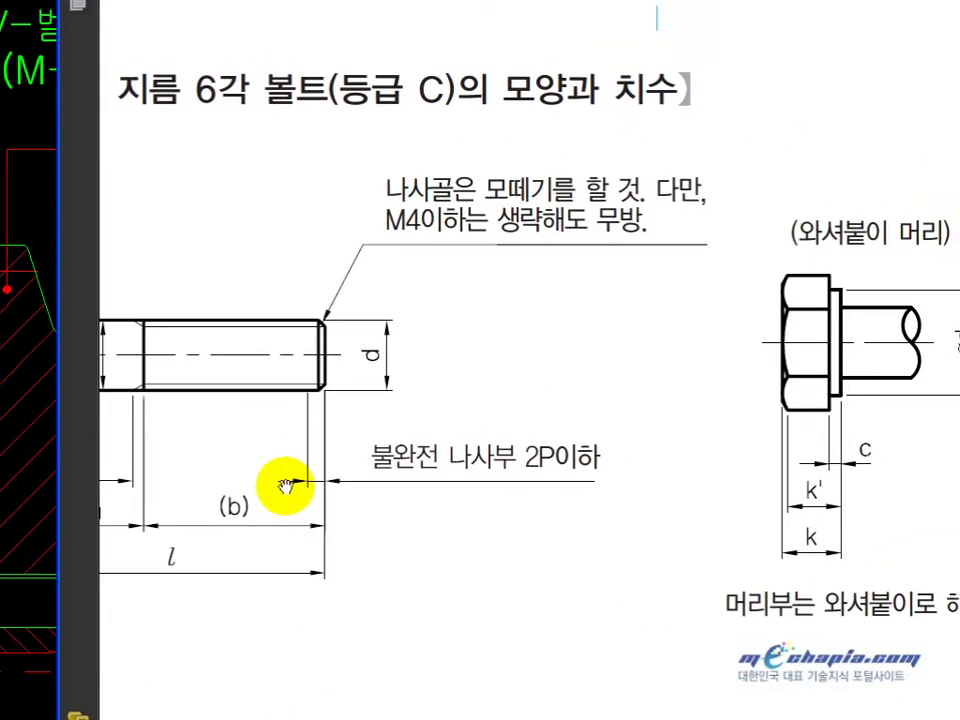
drag(407, 386, 403, 450)
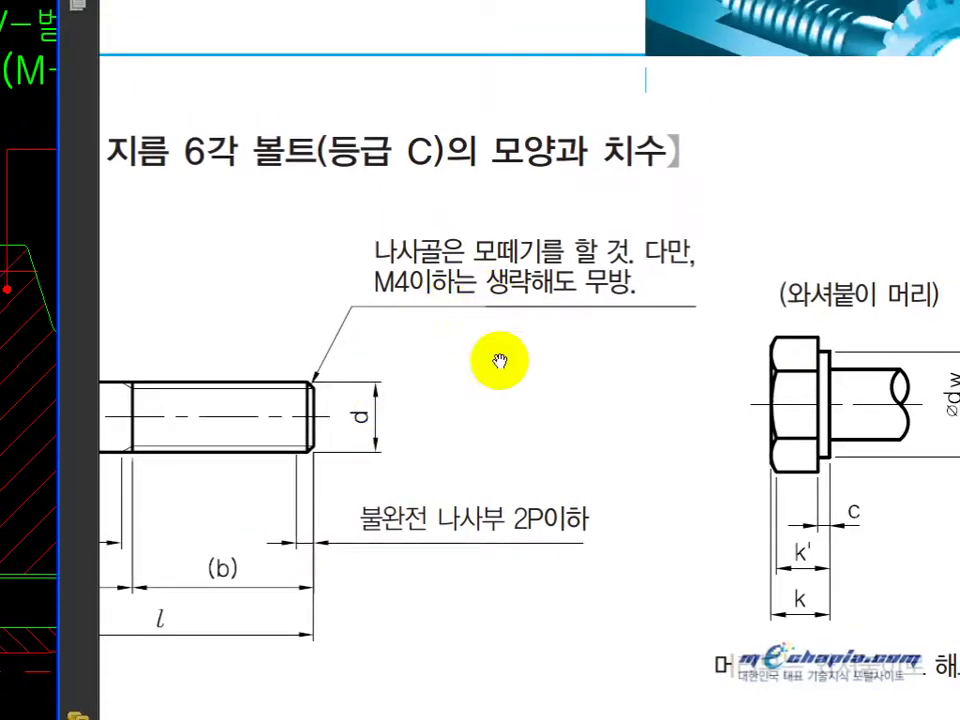
drag(480, 426, 388, 426)
drag(456, 489, 430, 428)
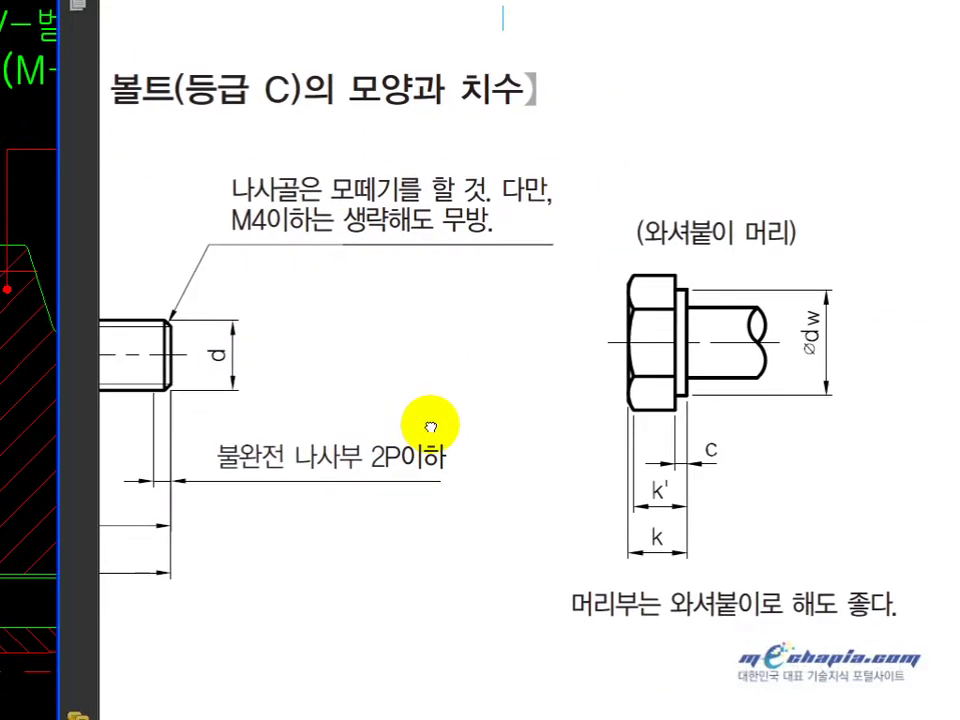
key(ctrl+minus)
key(ctrl+minus)
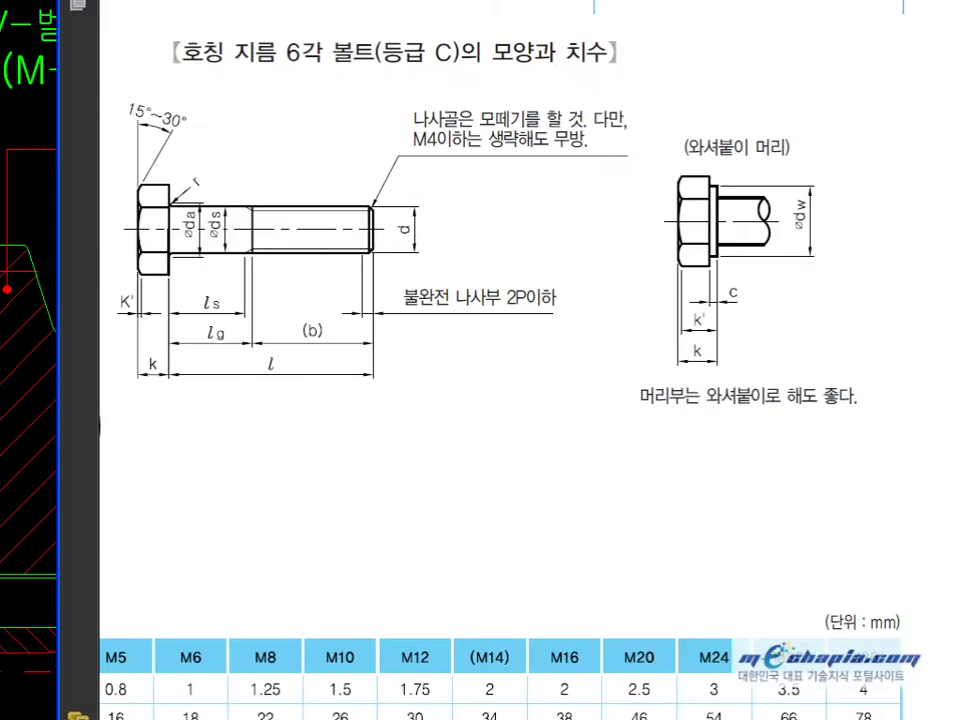
key(alt+Tab)
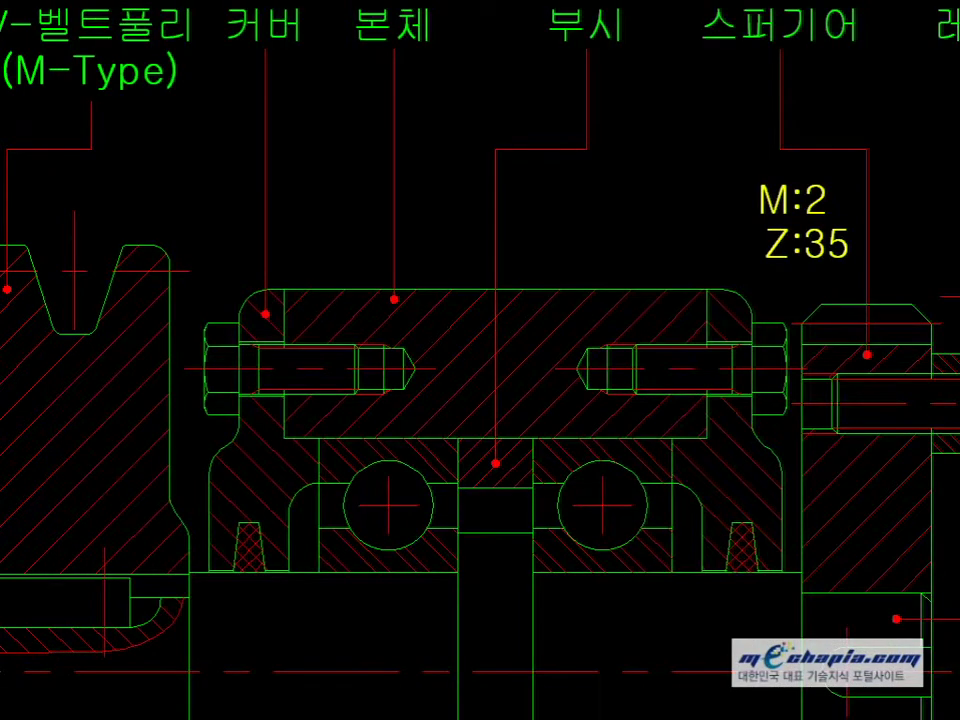
key(alt+Tab)
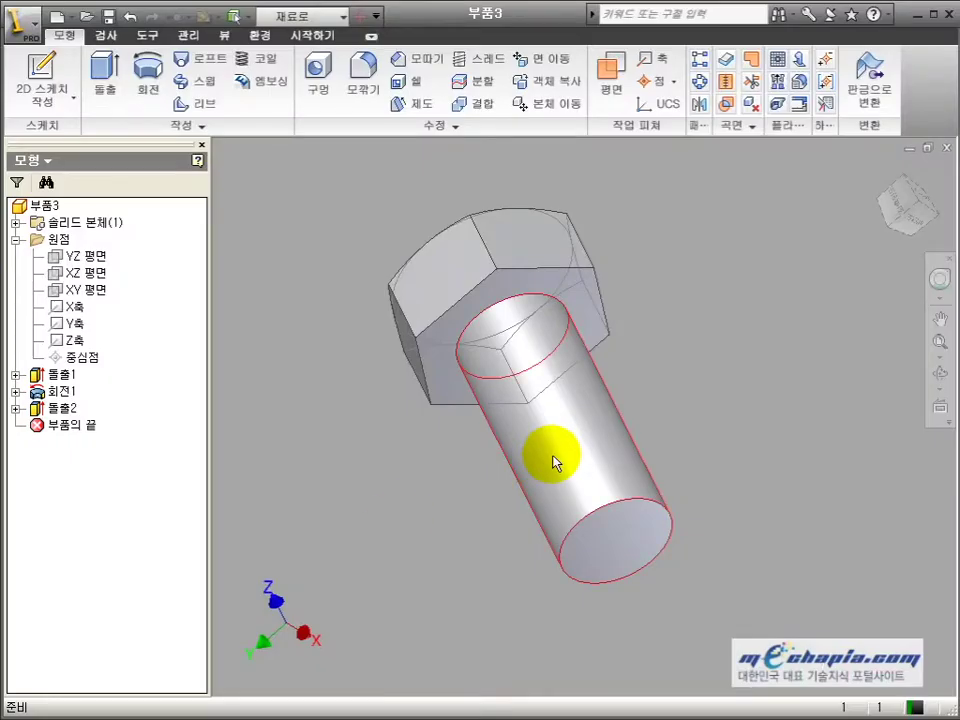
Chamfer the circular edge at the free end of the shank with a distance of 0.5 mm
click(414, 59)
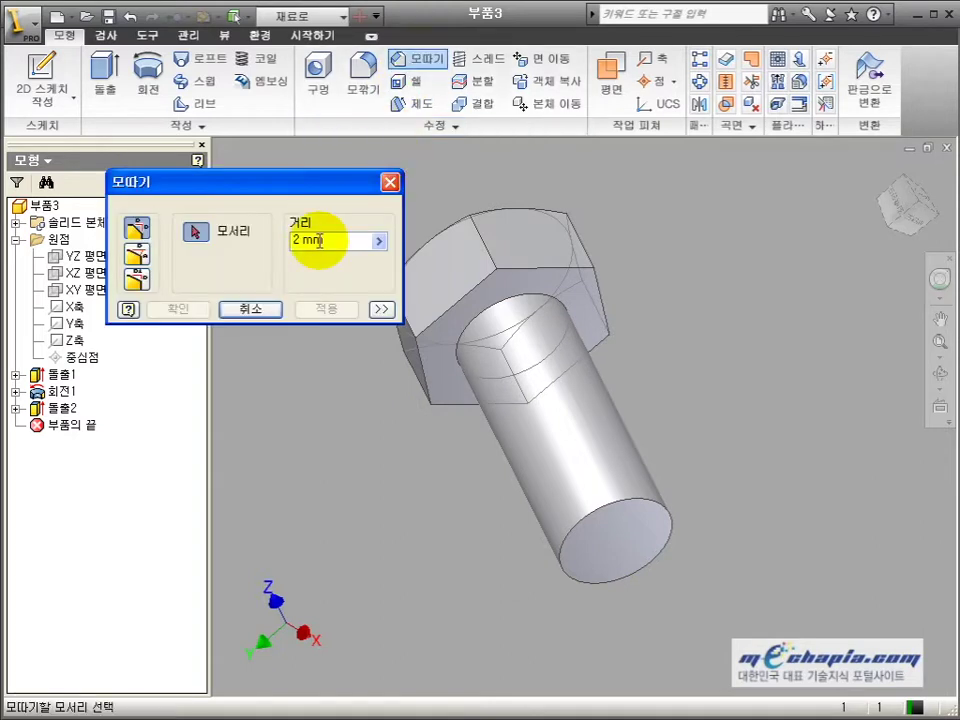
drag(320, 241, 238, 256)
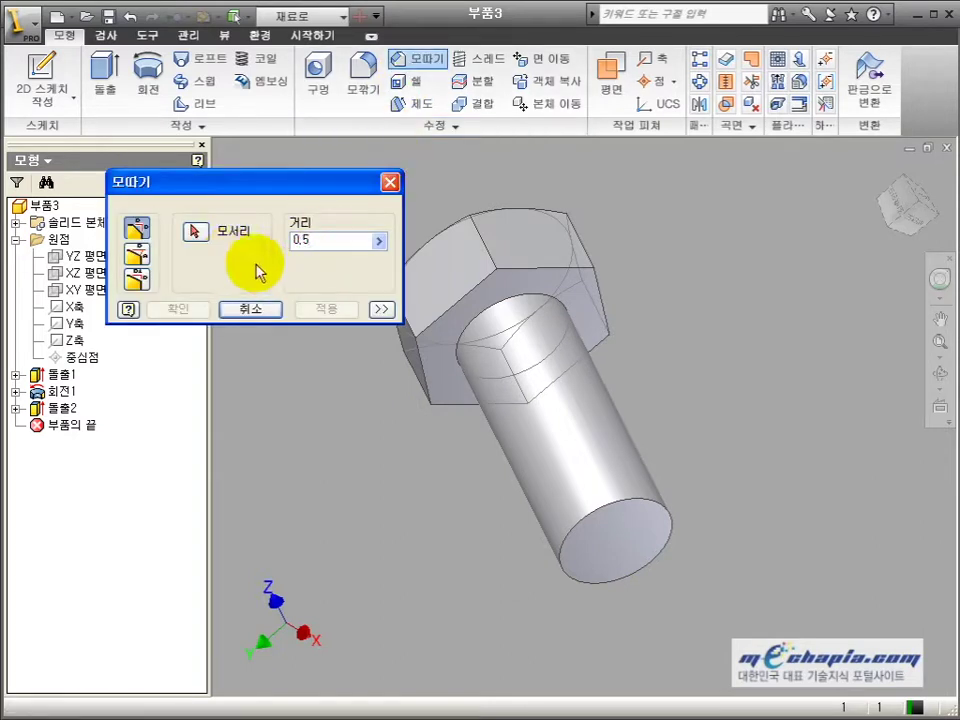
click(562, 565)
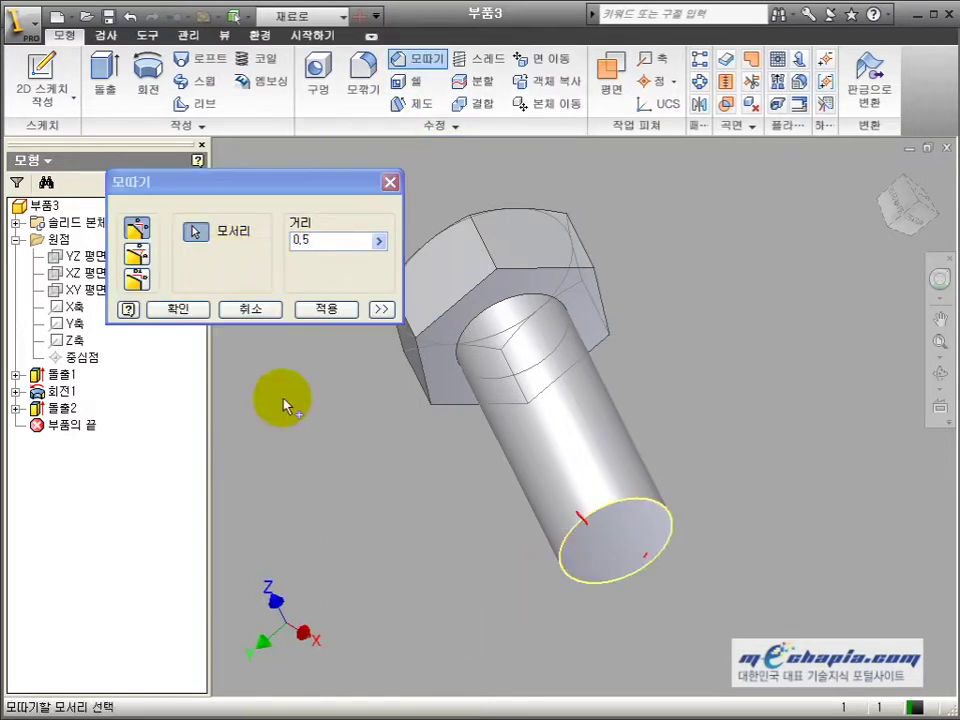
click(194, 312)
Start a new sketch on the YZ origin plane through the bolt's axis
click(937, 376)
drag(606, 466, 559, 539)
middle_drag(601, 533, 533, 517)
scroll(606, 448, up, 1)
scroll(606, 448, down, 4)
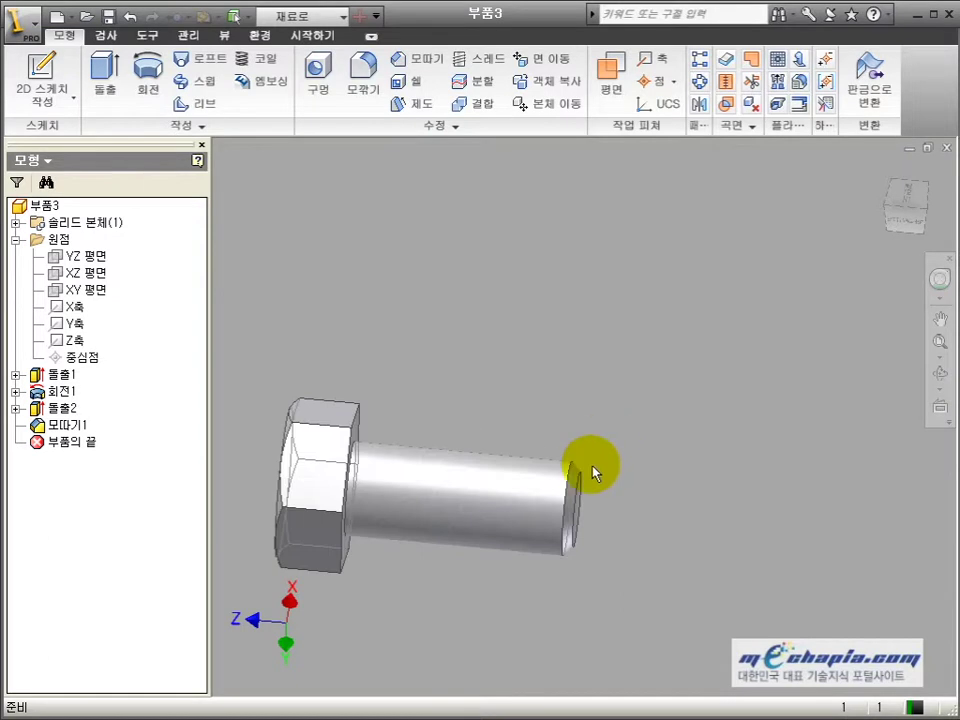
click(95, 258)
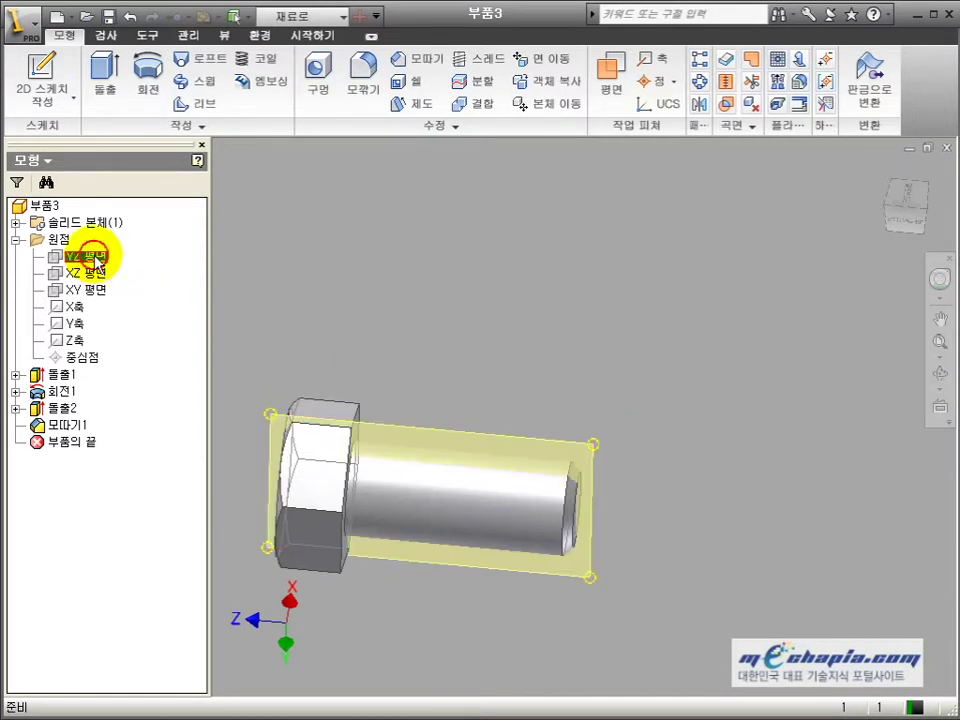
scroll(635, 635, down, 5)
middle_drag(635, 635, 573, 466)
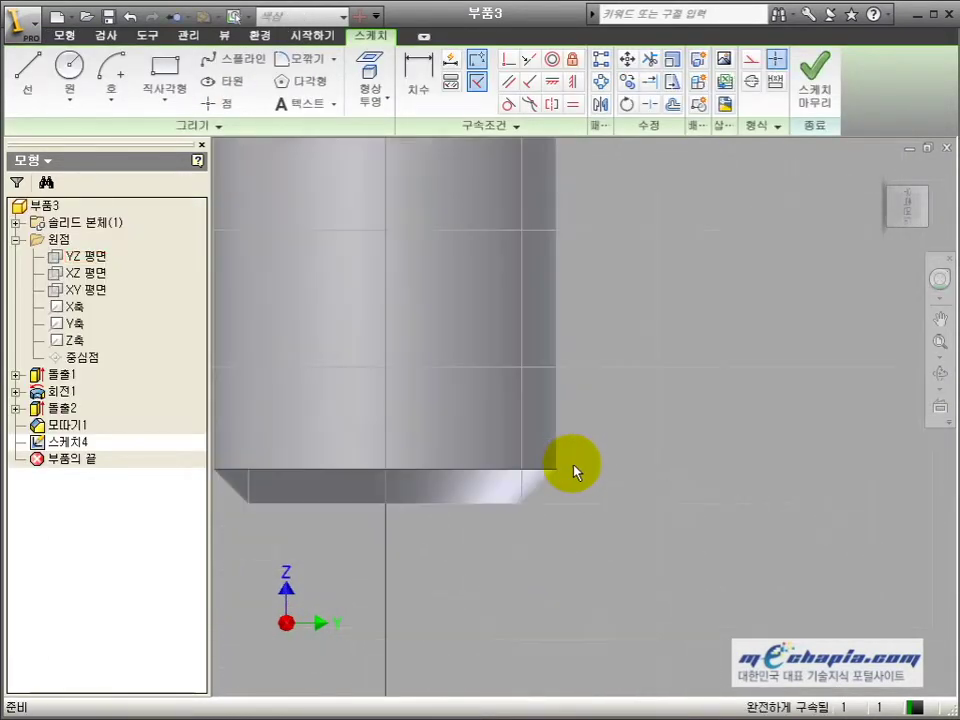
middle_drag(579, 525, 567, 412)
Draw a closed triangle with a vertical outer side about 1.2 mm long, just beyond the shank's chamfered end, pointing towards the axis
key(l)
click(591, 420)
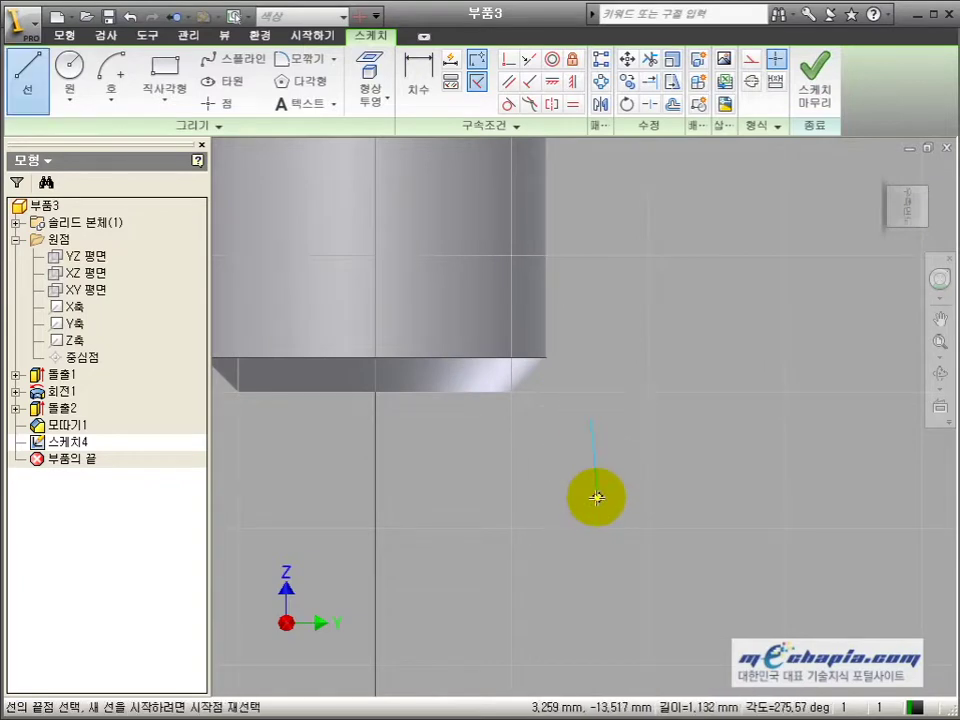
click(591, 502)
click(535, 461)
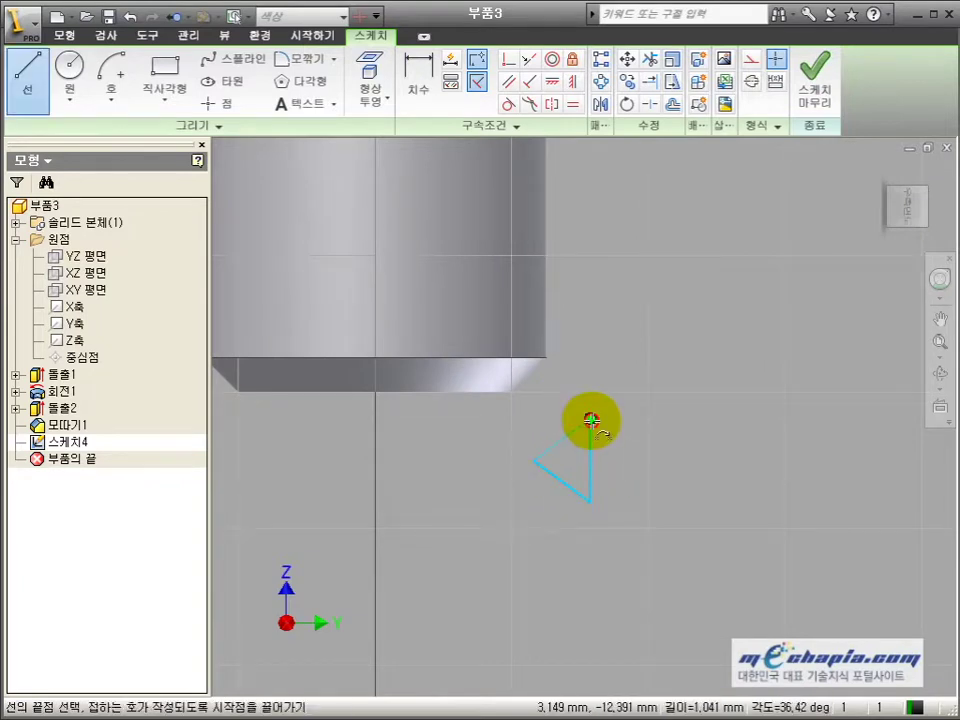
click(591, 420)
key(Escape)
Check the M5 thread pitch in the bolt standard table and set the triangle's vertical side to 0.8 mm
key(alt+Tab)
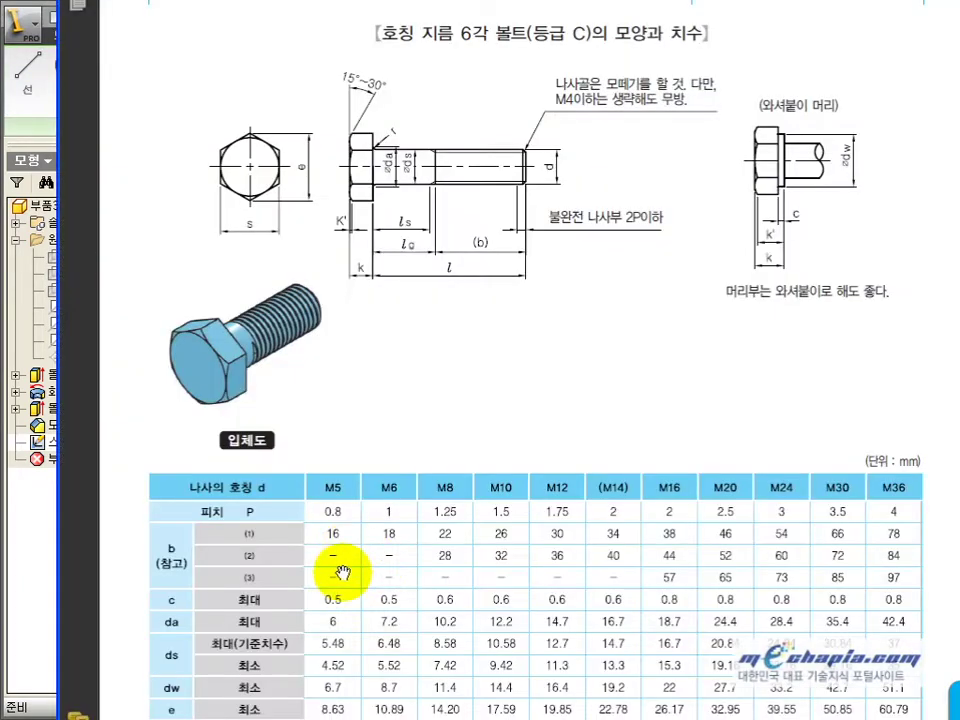
scroll(348, 572, down, 1)
key(alt+Tab)
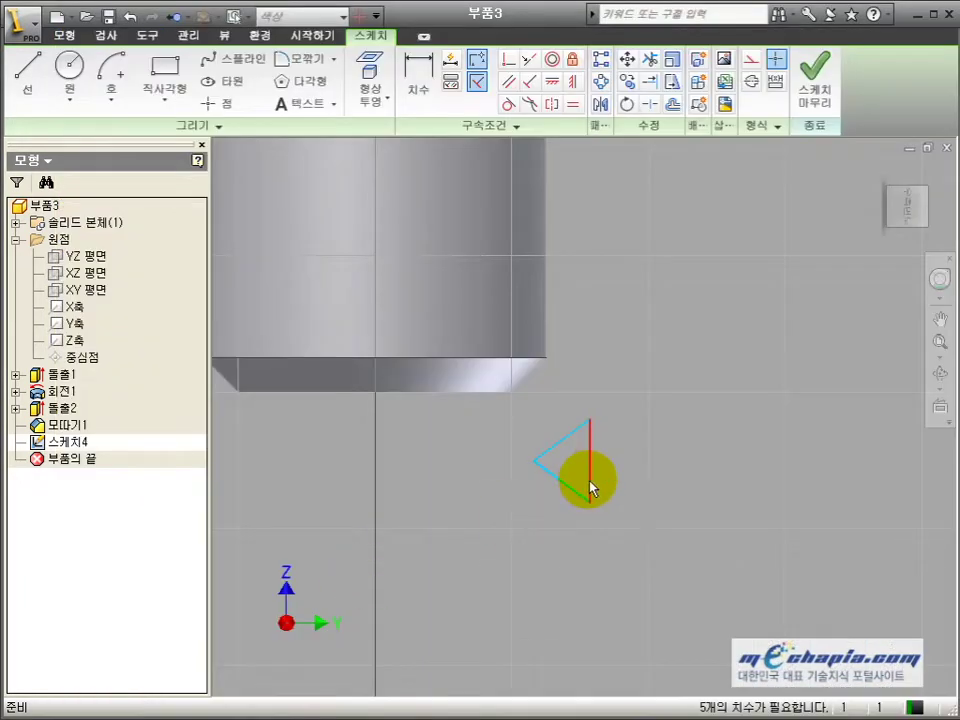
click(588, 462)
click(649, 448)
text(0.8)
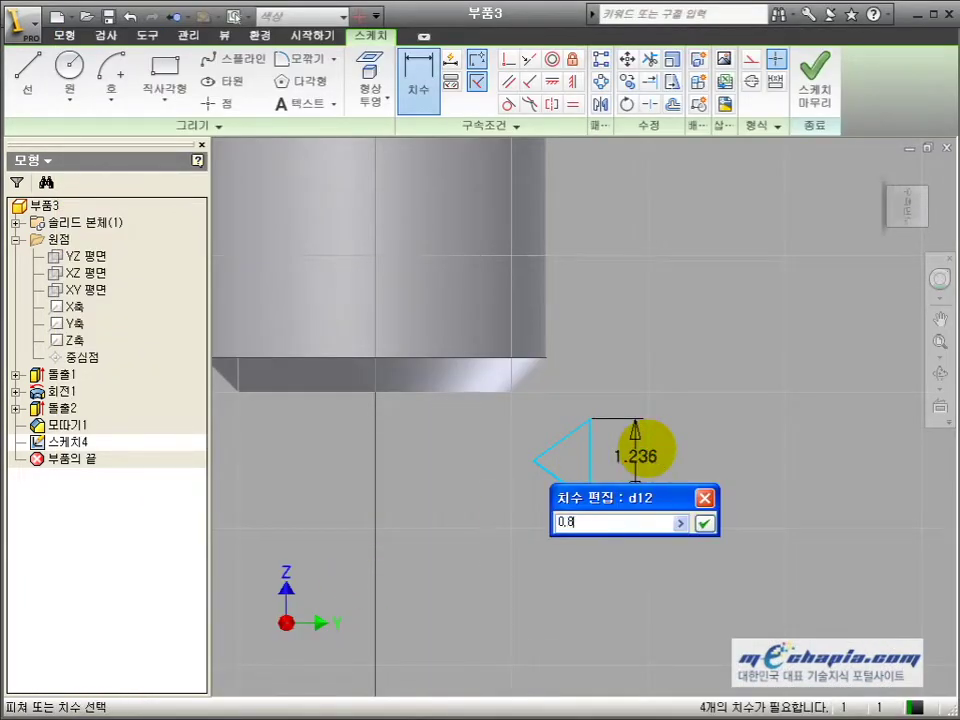
key(Return)
Make the triangle's two slanted sides equal in length and set the angle between them to 60 degrees
click(573, 104)
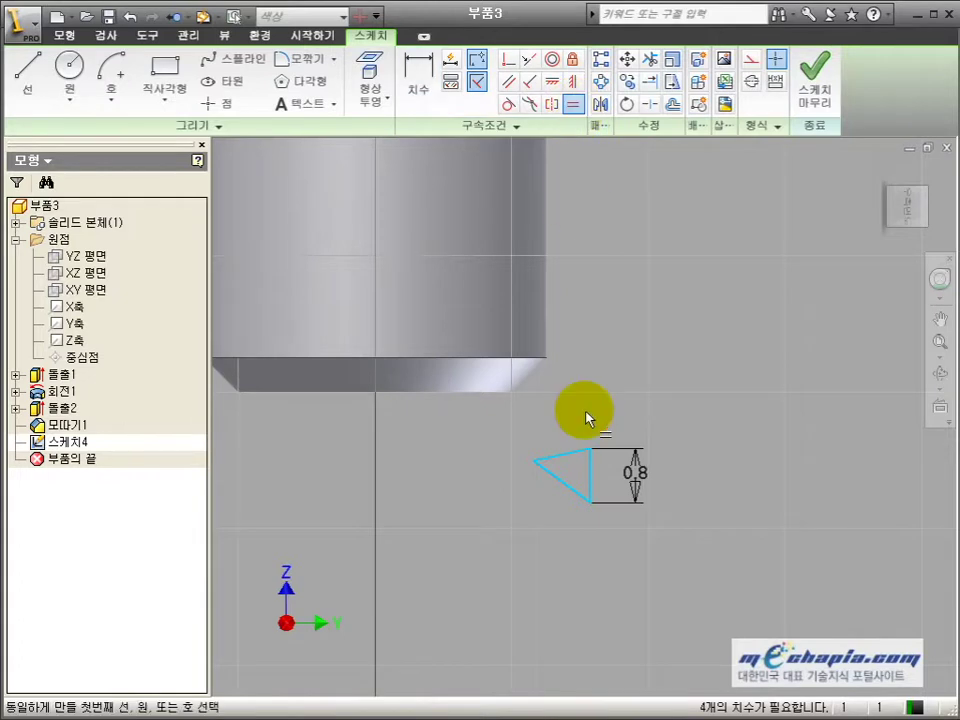
click(564, 454)
click(560, 482)
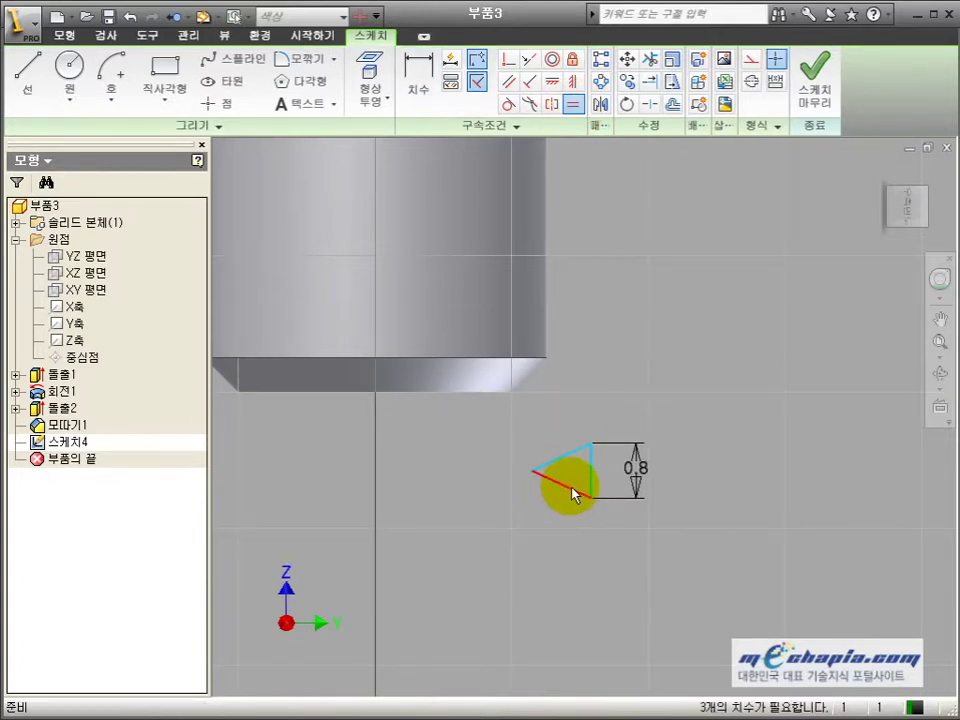
click(566, 462)
click(733, 480)
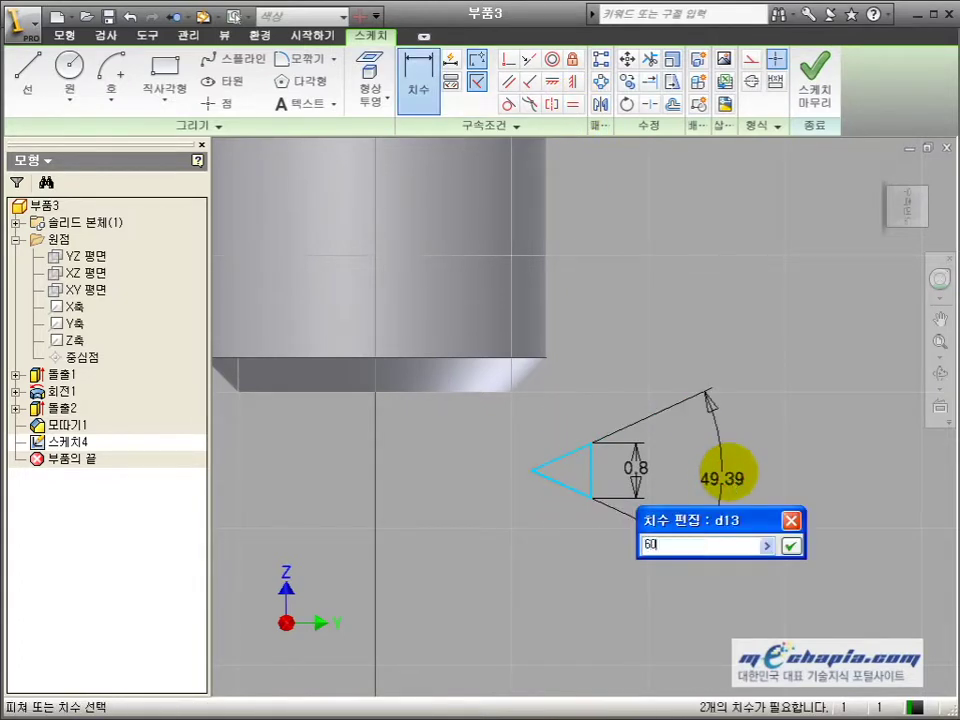
key(Return)
Draw a vertical line between the two slanted sides, about 0.09 mm inside the triangle's vertical side
scroll(583, 463, down, 3)
key(l)
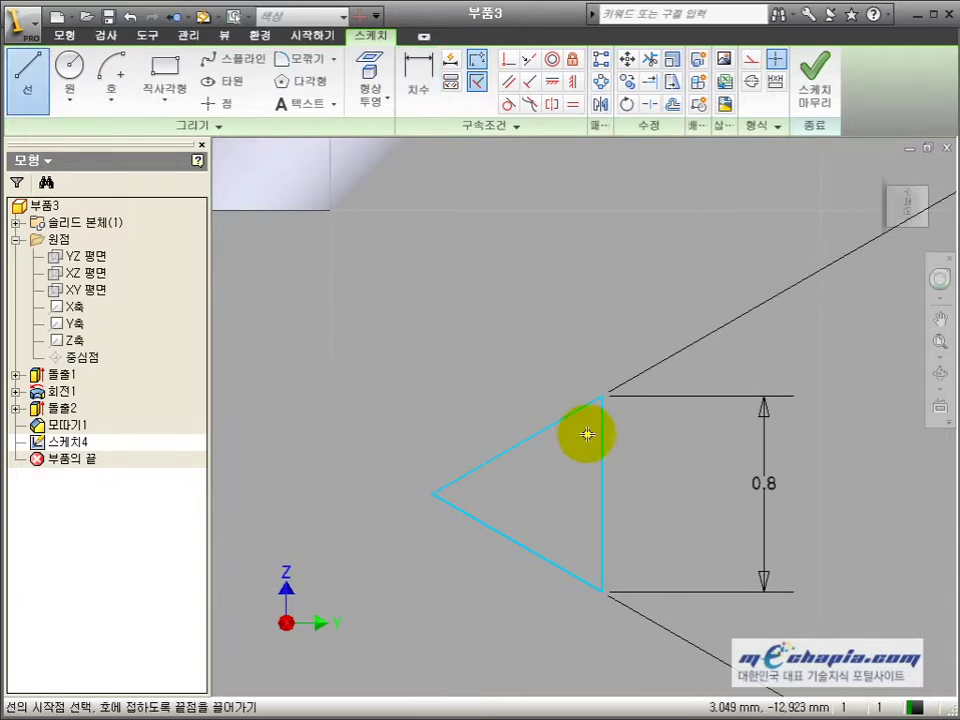
click(582, 407)
double_click(579, 579)
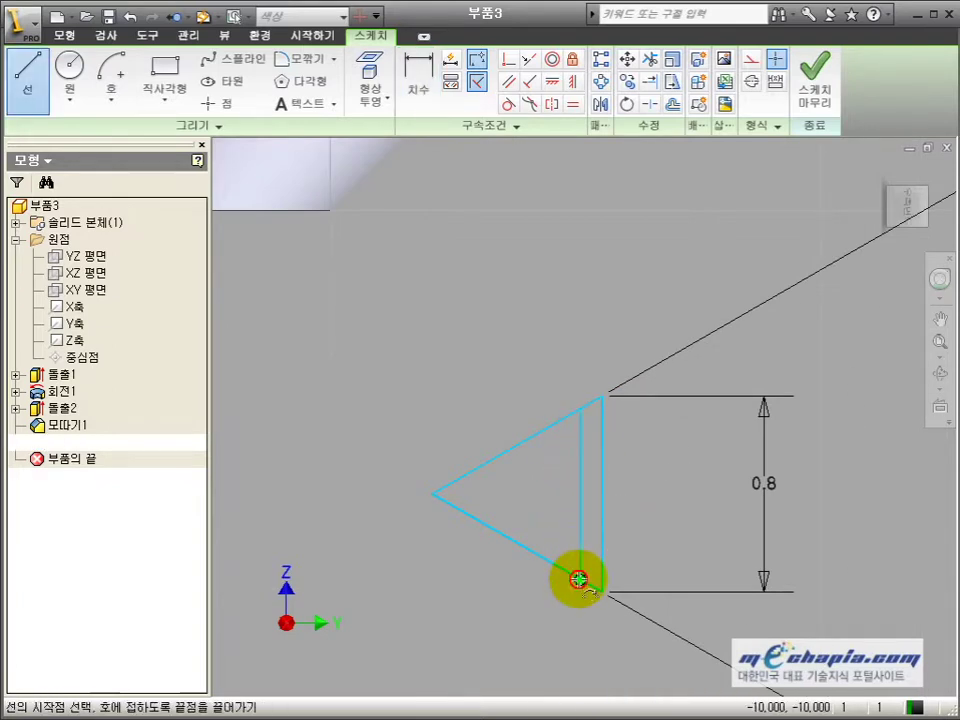
Measure the triangle's horizontal depth by previewing a dimension on its upper slanted side
scroll(579, 579, up, 3)
key(d)
click(556, 485)
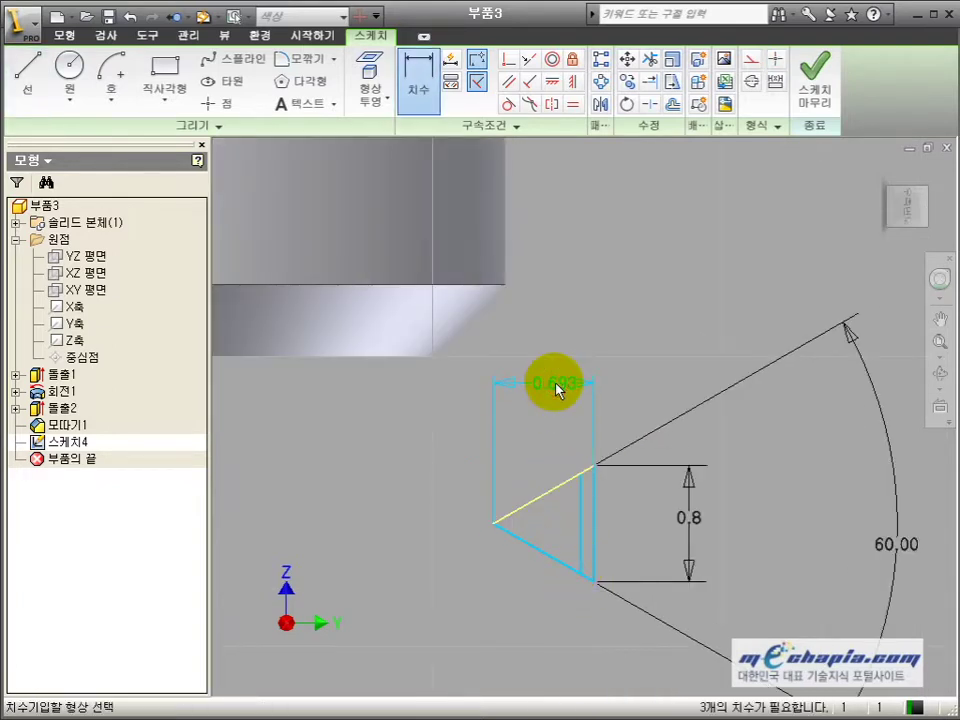
key(Escape)
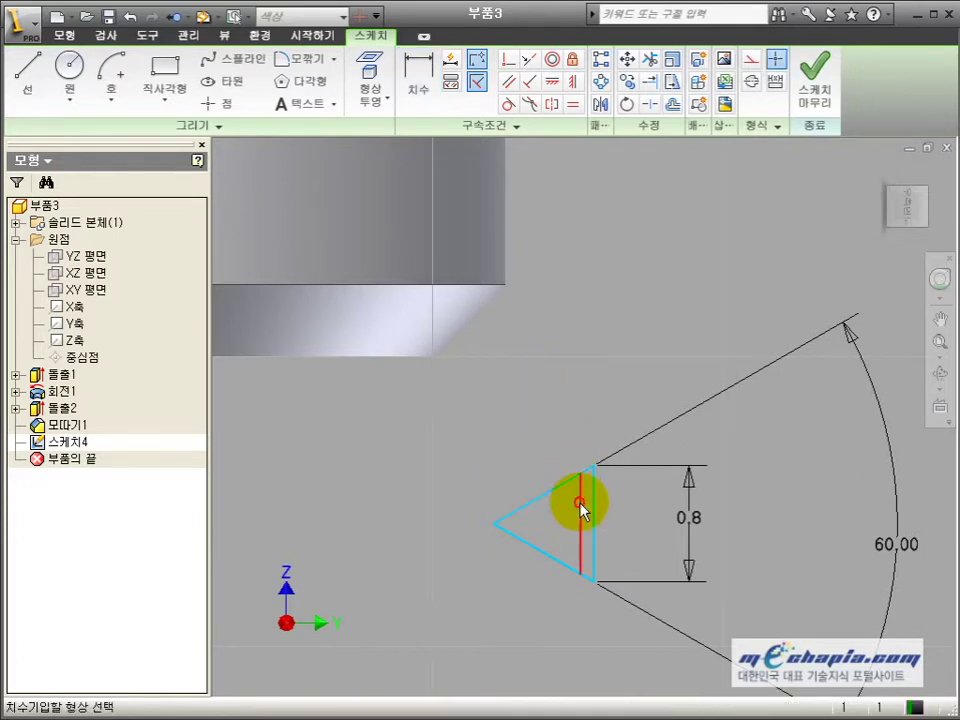
Dimension the gap between the inner vertical line and the triangle's vertical side as 0.693/8 mm
click(597, 503)
click(576, 392)
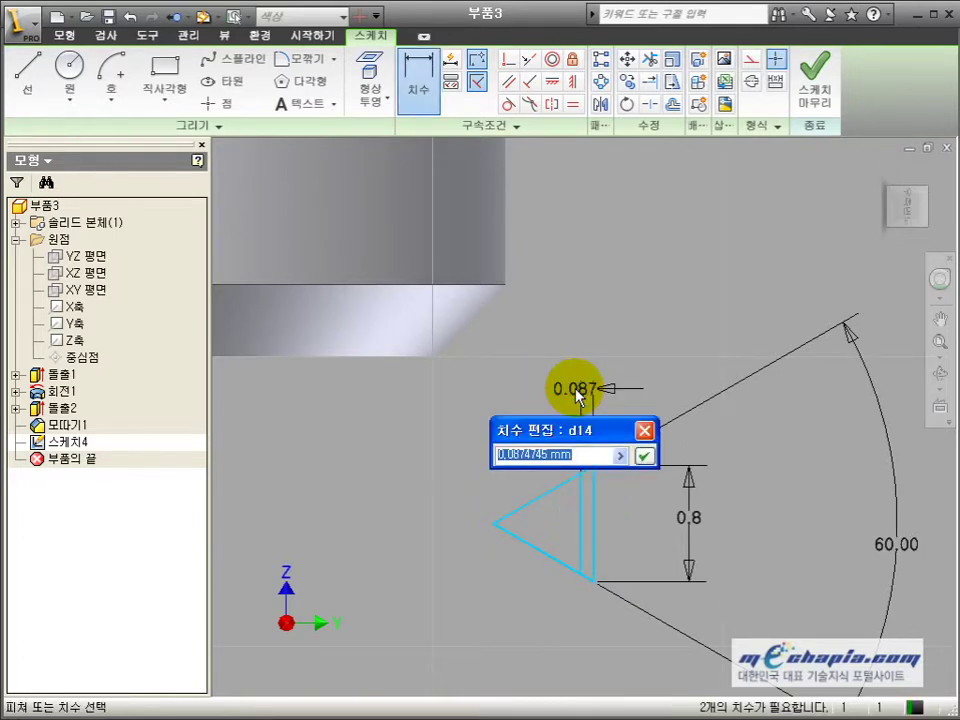
text(0.693/8)
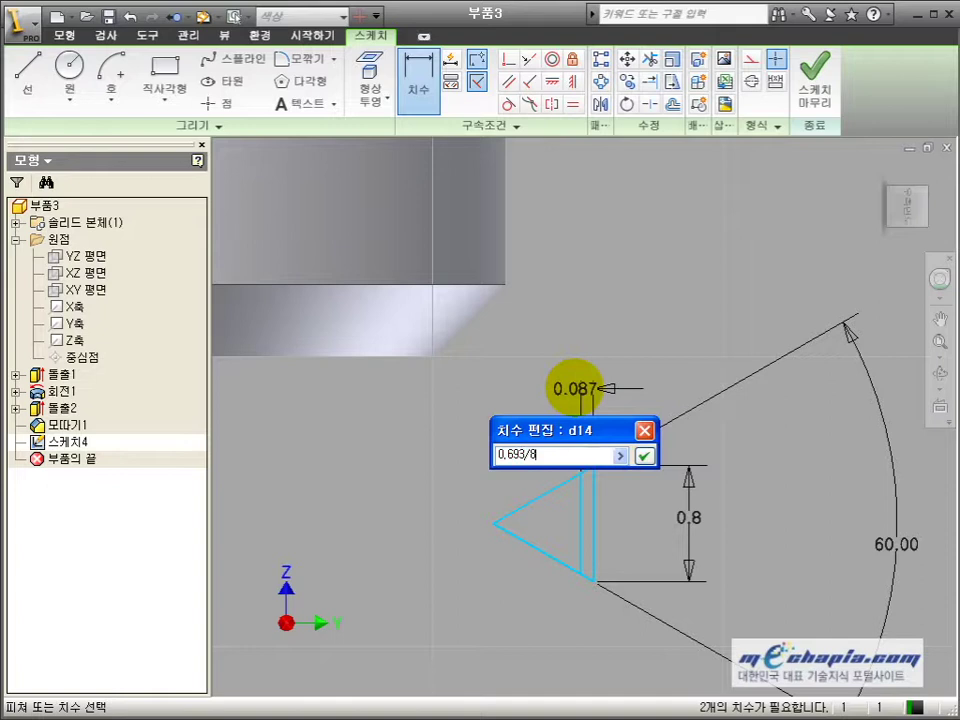
key(Return)
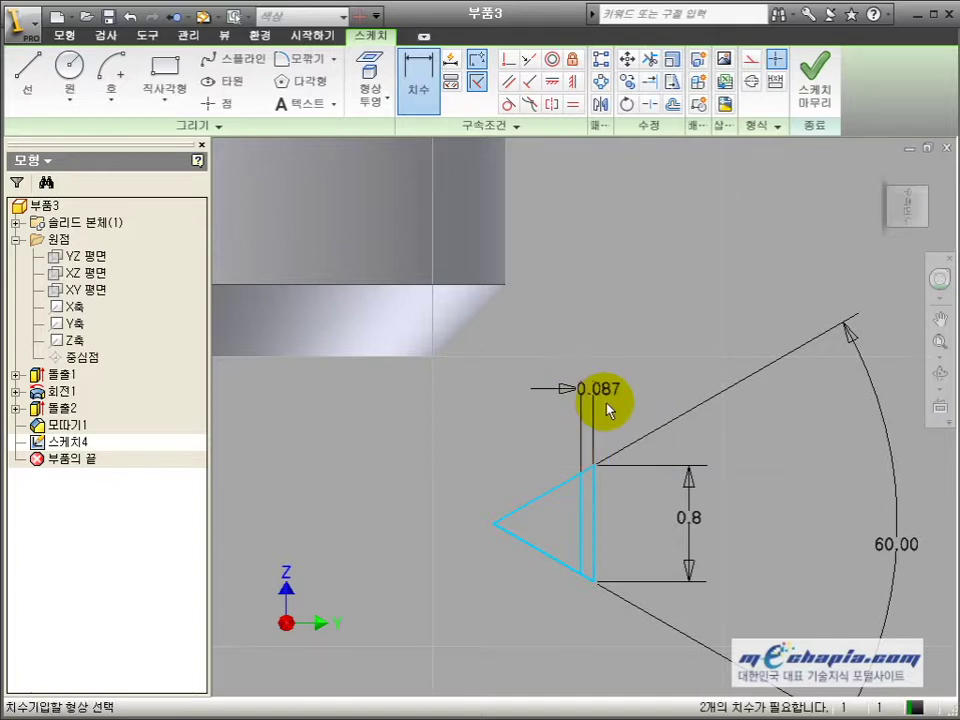
scroll(609, 409, down, 3)
key(Escape)
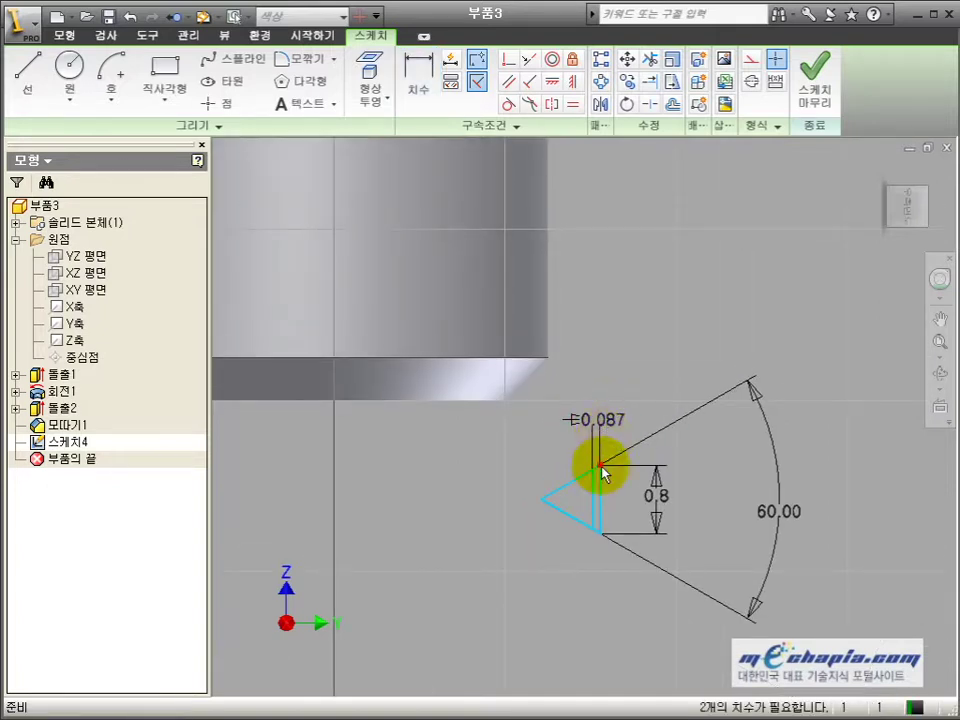
Project the shank's vertical side edge and make the thread profile's inner vertical line collinear with it
click(369, 84)
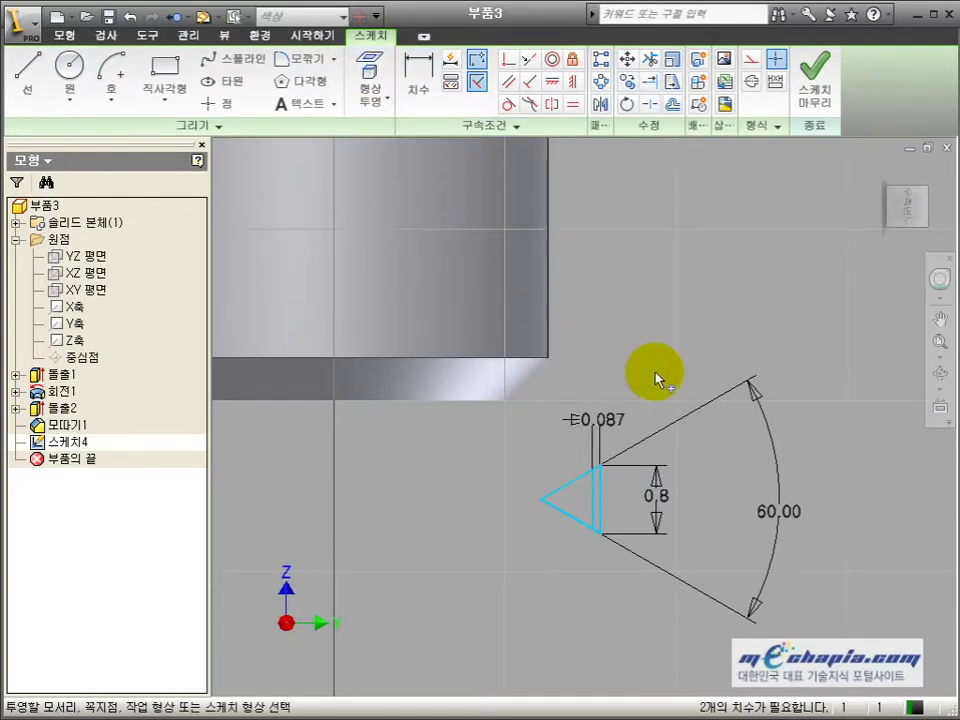
click(530, 62)
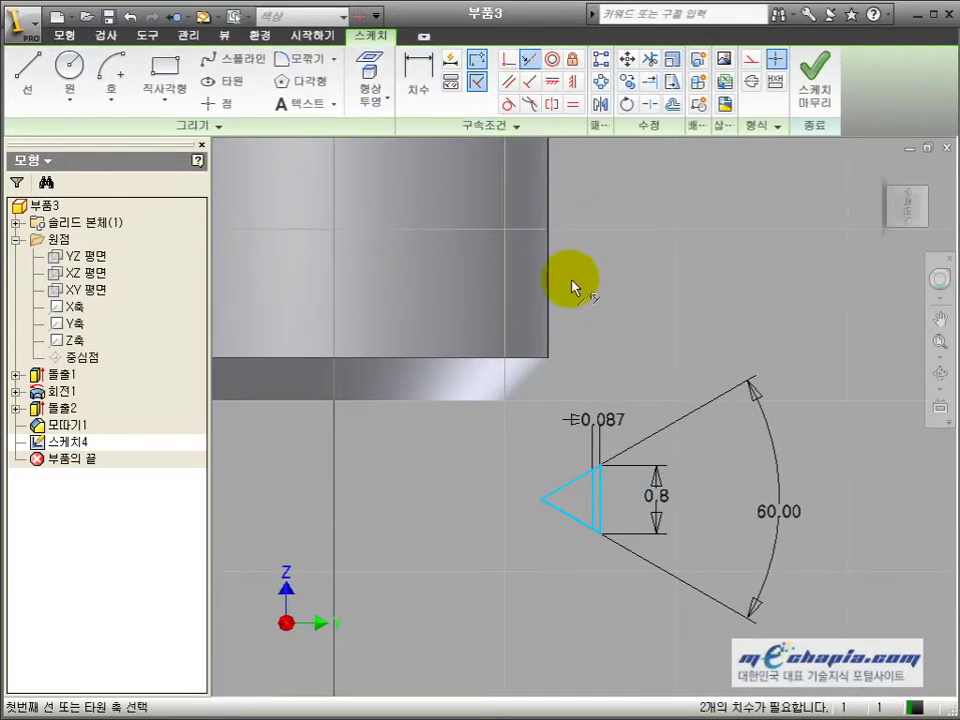
click(575, 479)
click(593, 492)
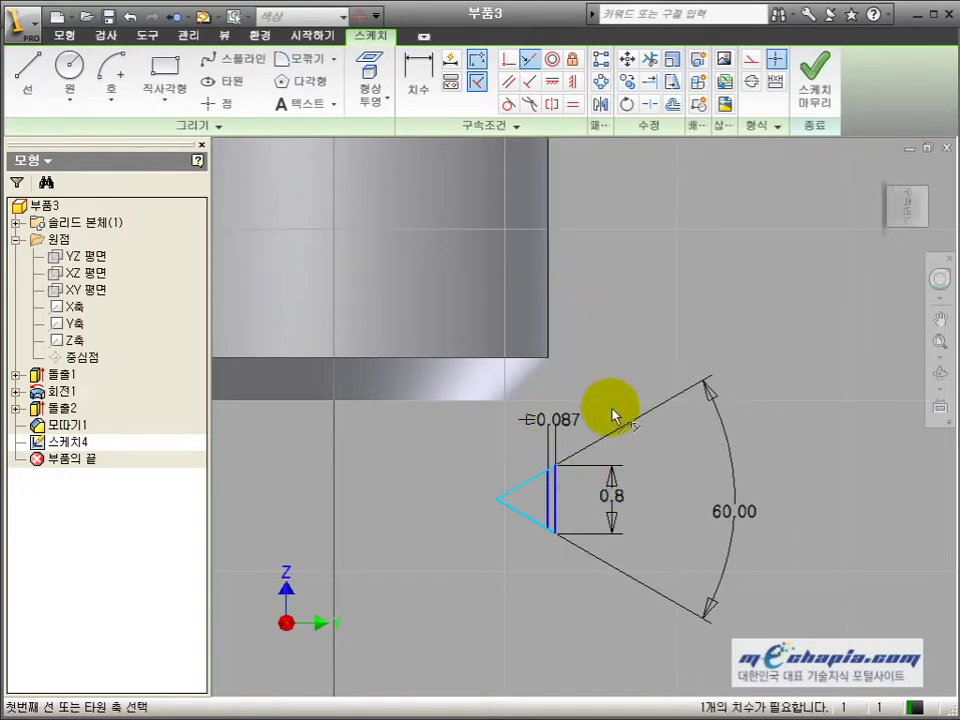
Try to dimension the vertical distance from the shank's end edge to the triangle's upper outer corner
key(d)
click(494, 401)
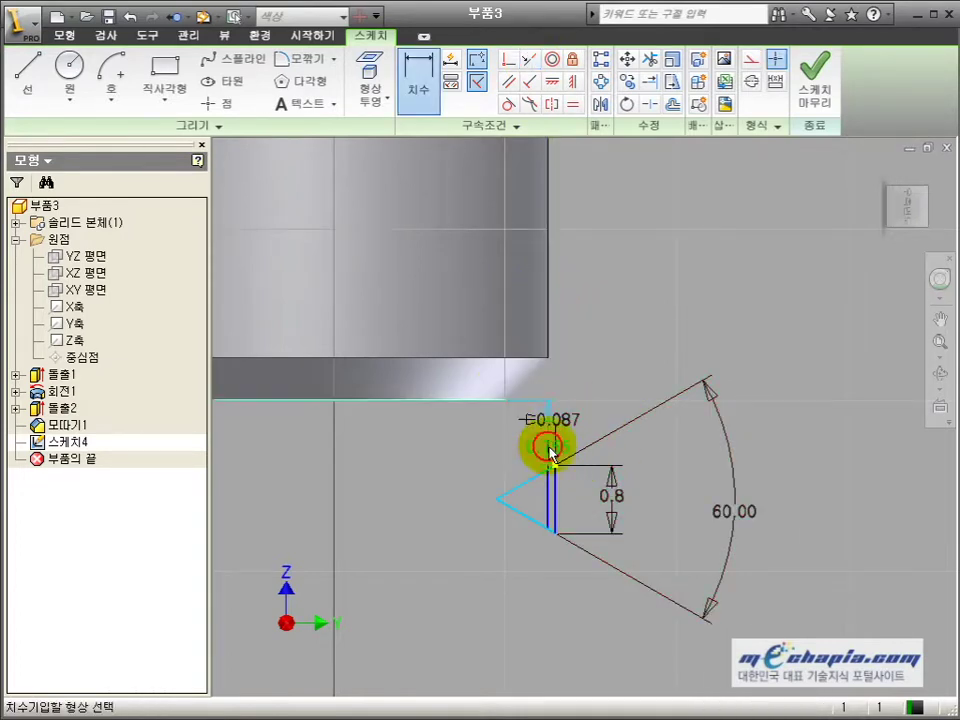
click(553, 465)
click(658, 452)
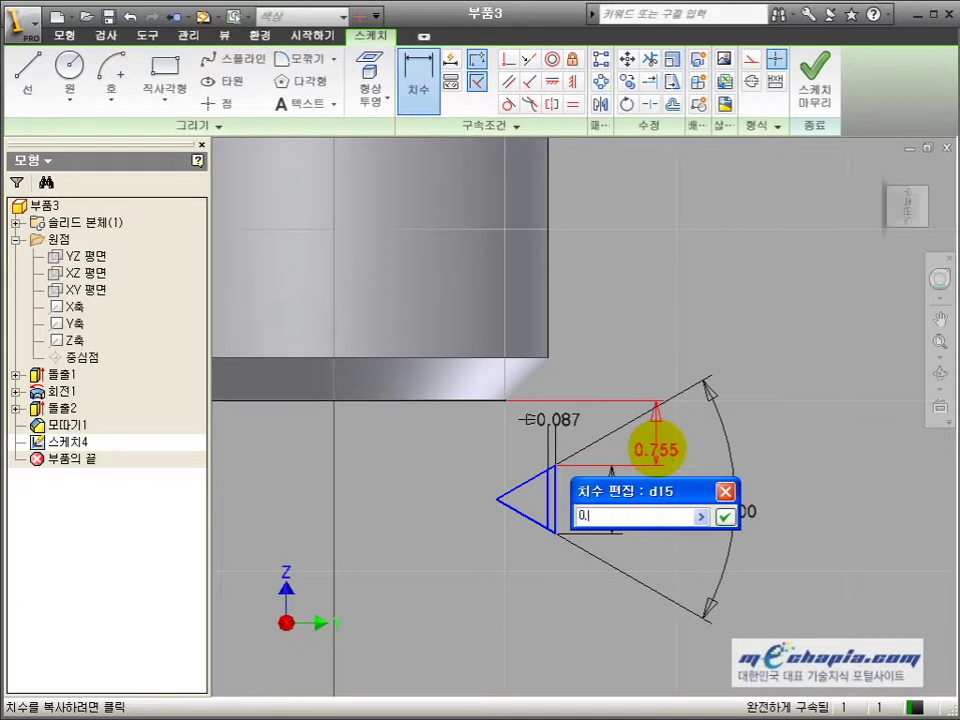
text(0.755)
key(Return)
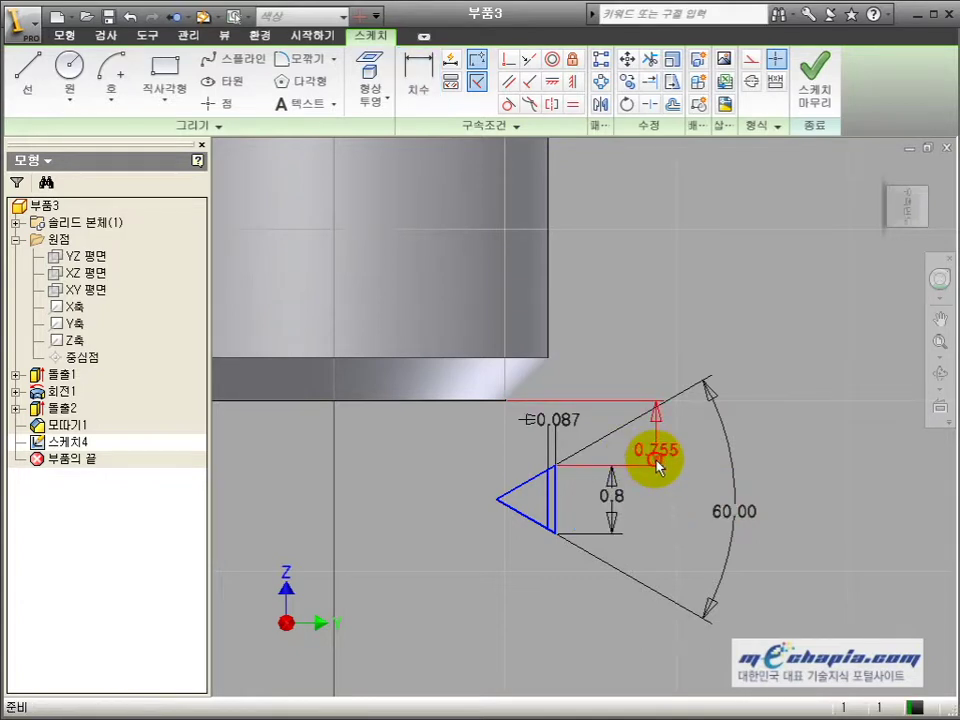
key(ctrl+z)
Dimension the vertical distance from the shank's end edge to the triangle's inner tip as 1 mm
key(d)
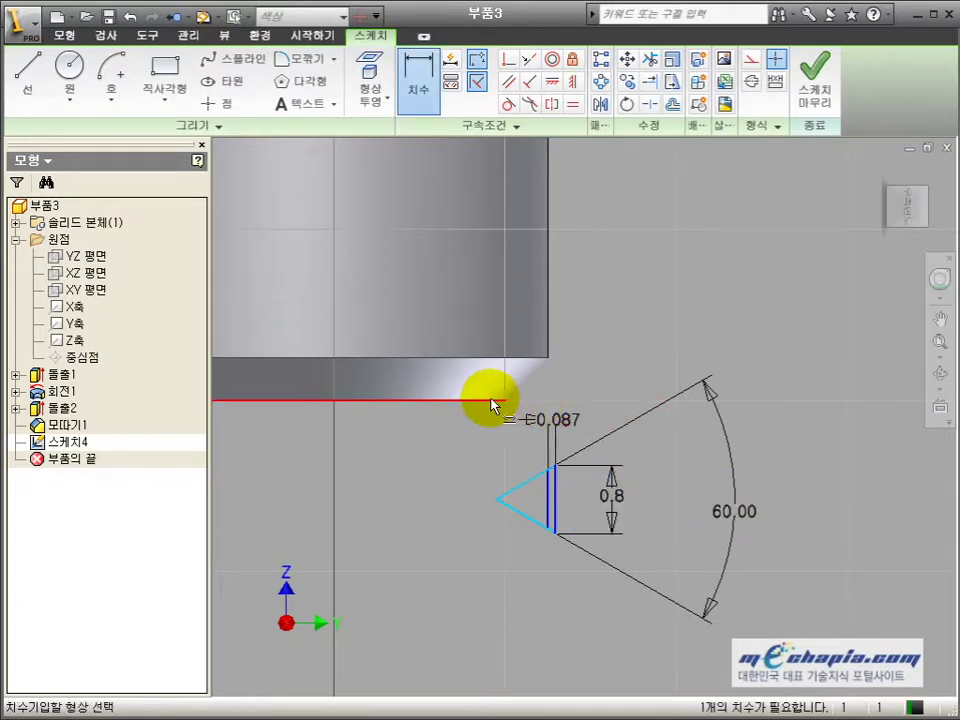
click(499, 501)
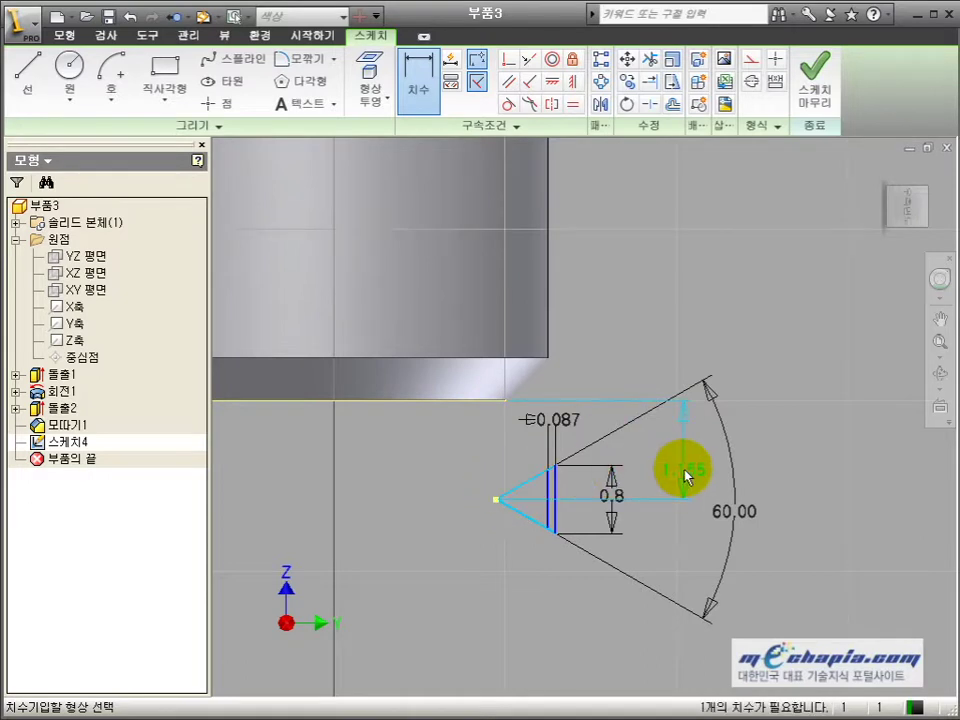
click(685, 477)
key(Return)
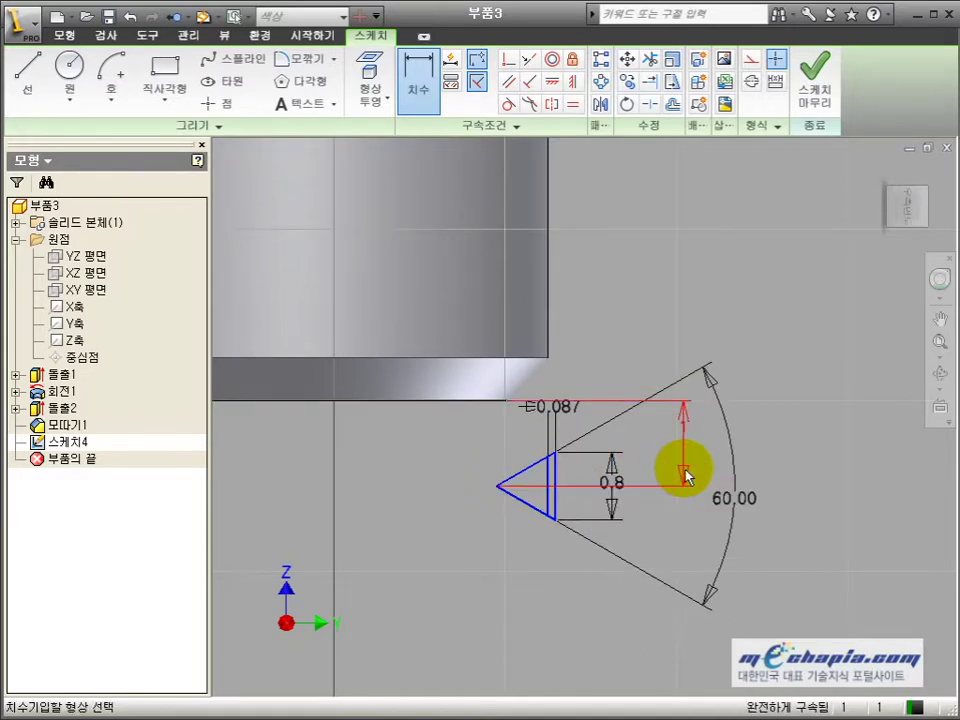
Set up a Coil cut using the whole triangular thread profile and the Z axis as its axis
scroll(685, 458, down, 2)
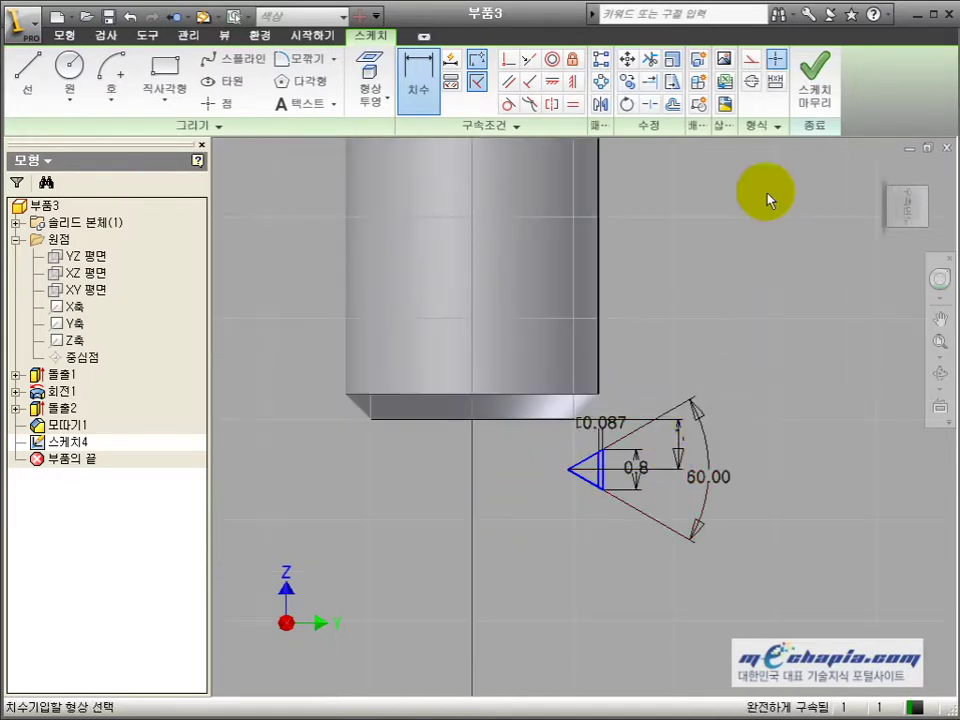
click(62, 35)
click(257, 58)
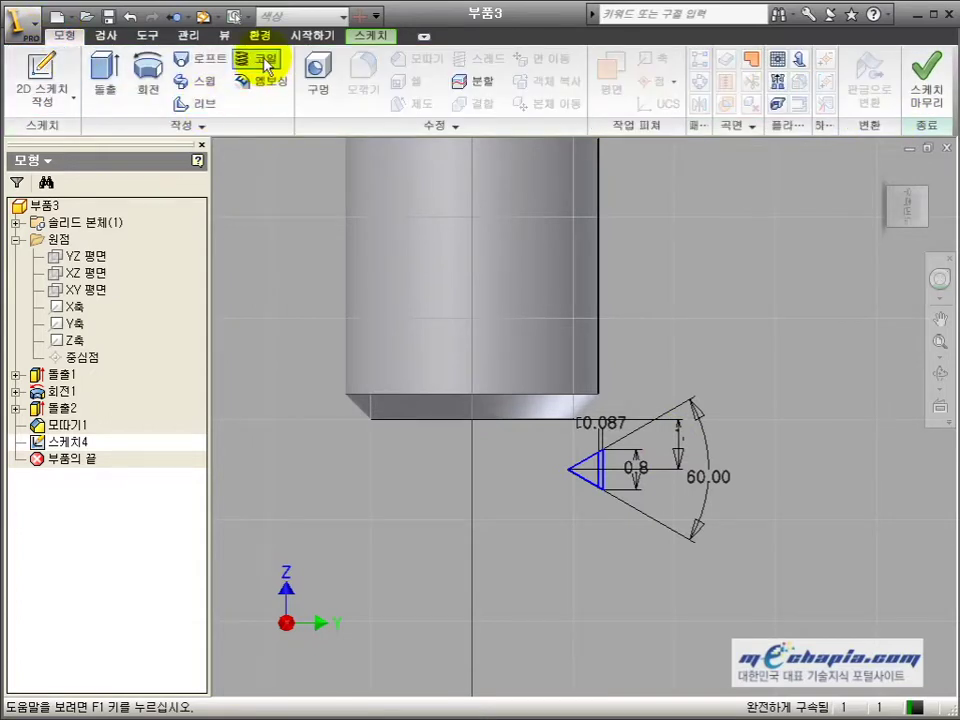
click(578, 482)
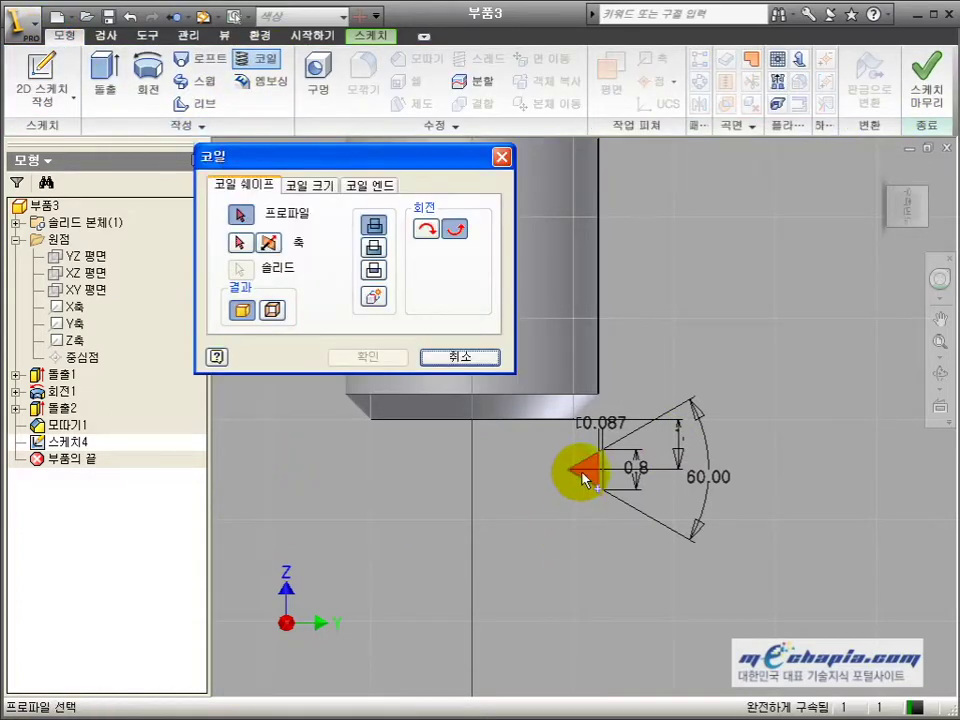
click(240, 242)
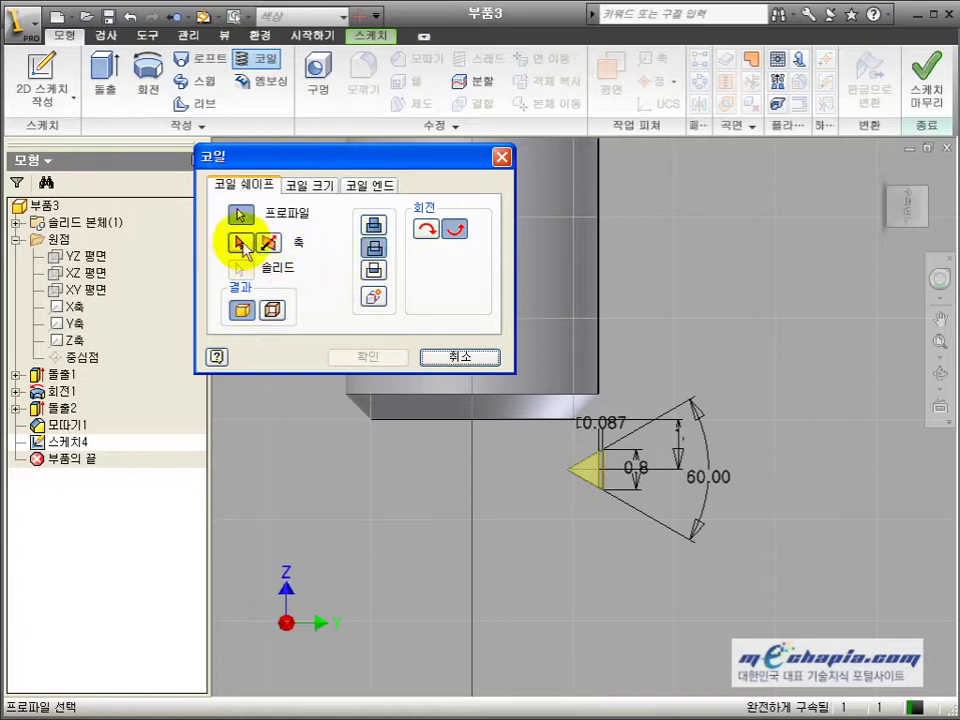
click(71, 342)
scroll(522, 563, up, 3)
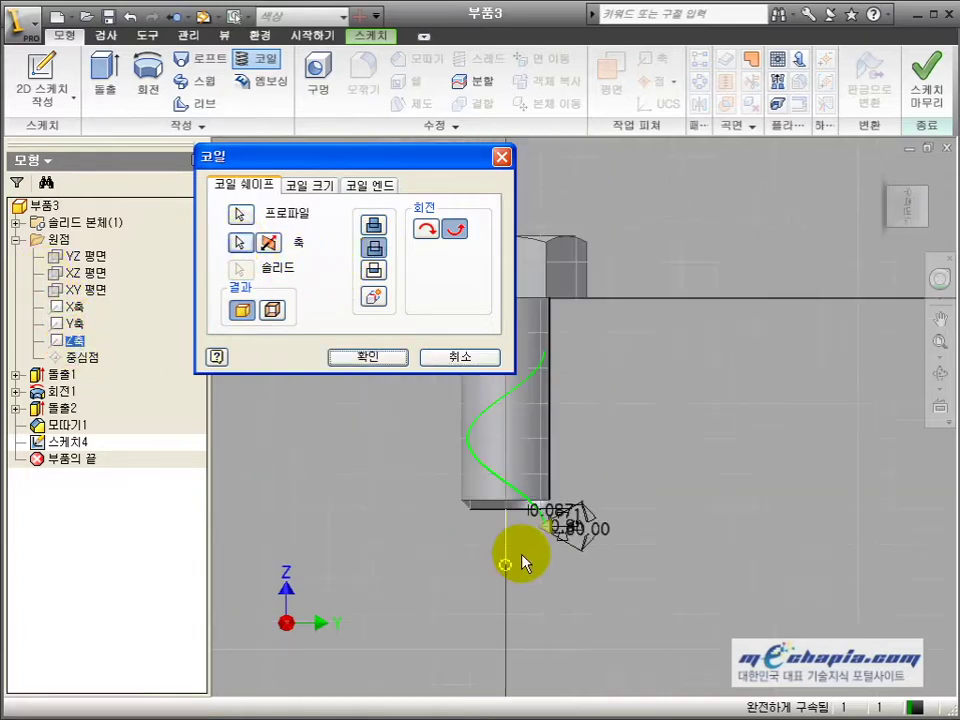
Look up the M5 pitch in the hexagonal bolt standard table and set the coil's pitch to 0.8 mm
click(315, 186)
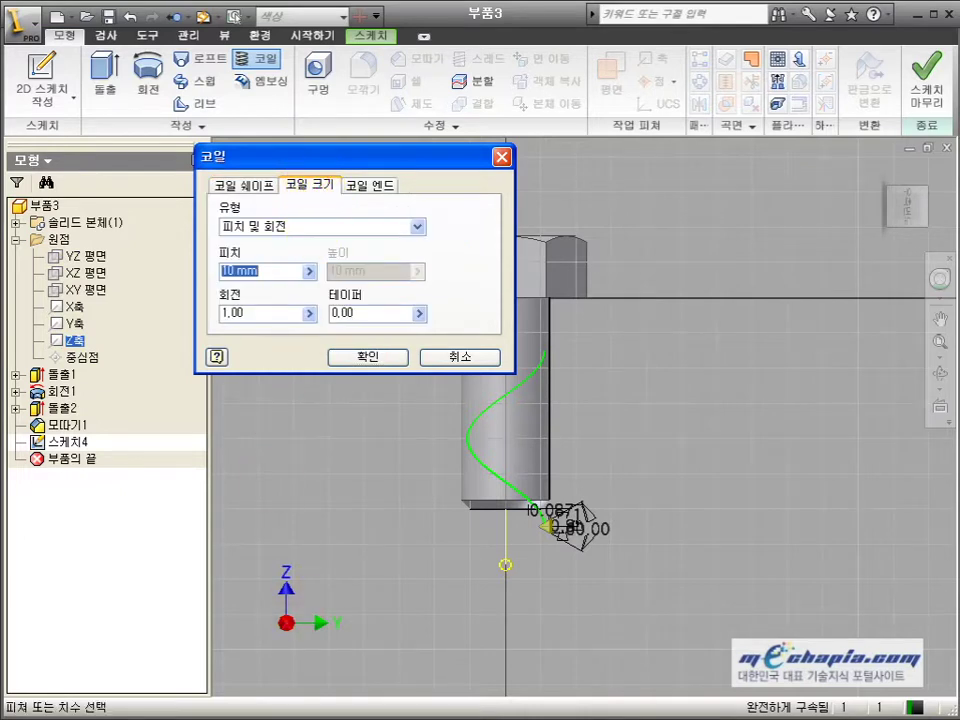
key(alt+Tab)
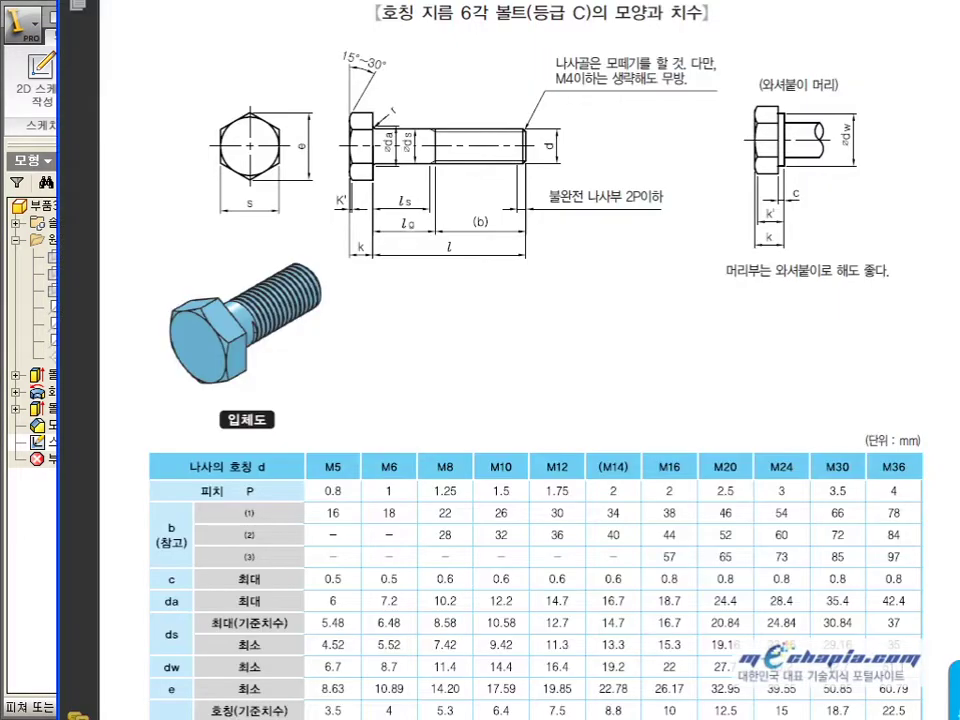
key(alt+Tab)
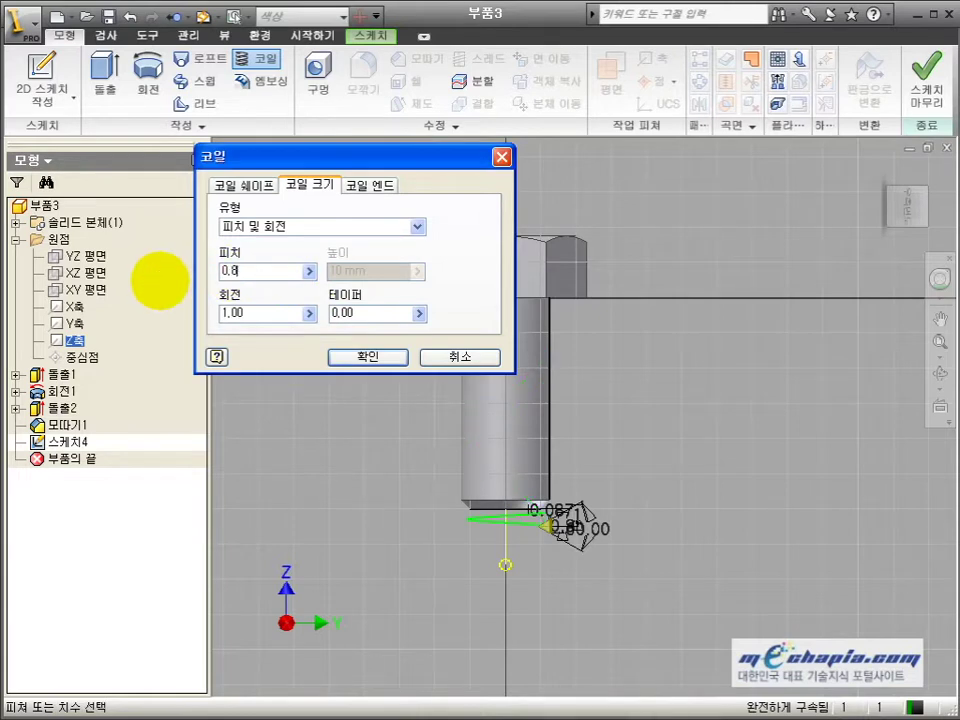
Switch to the assembly drawing and examine the length of the threaded part of the cover's bolt
key(alt+Tab)
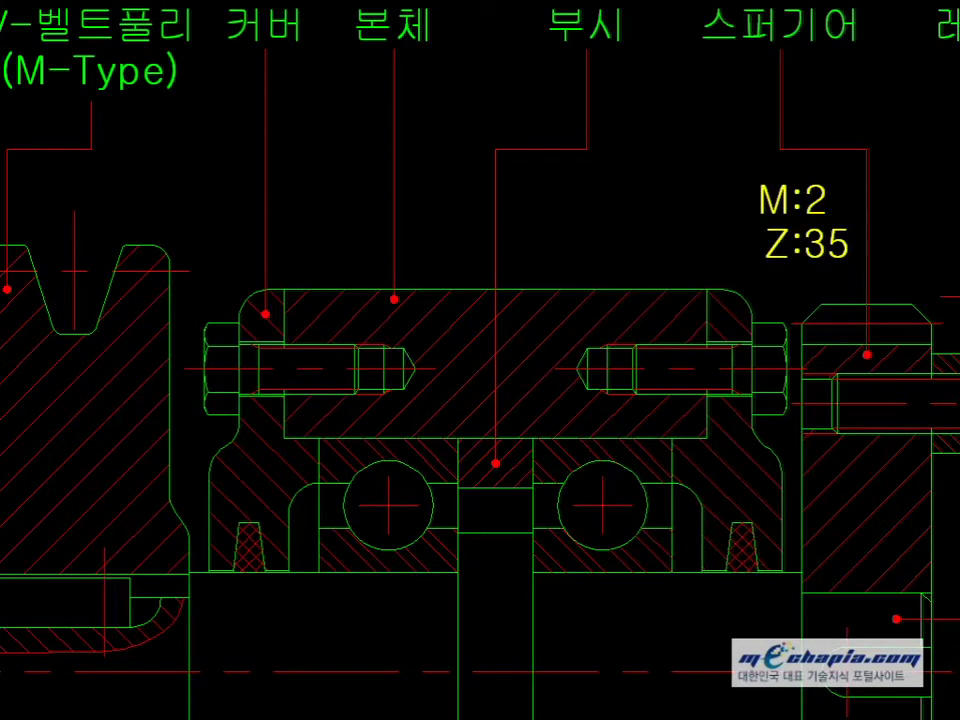
scroll(372, 327, up, 5)
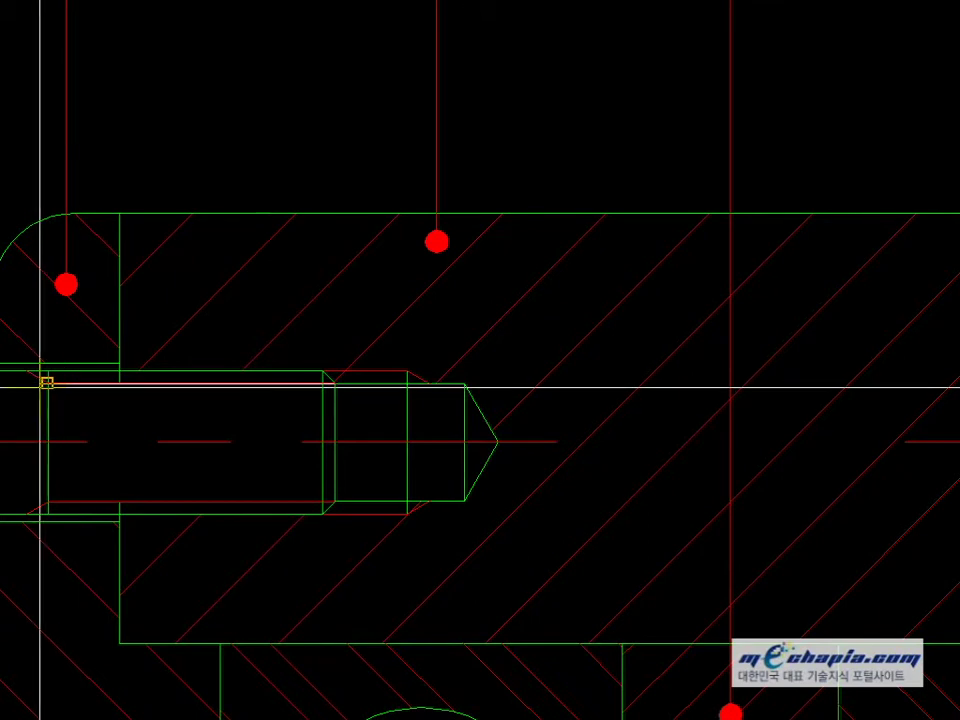
click(40, 387)
key(Escape)
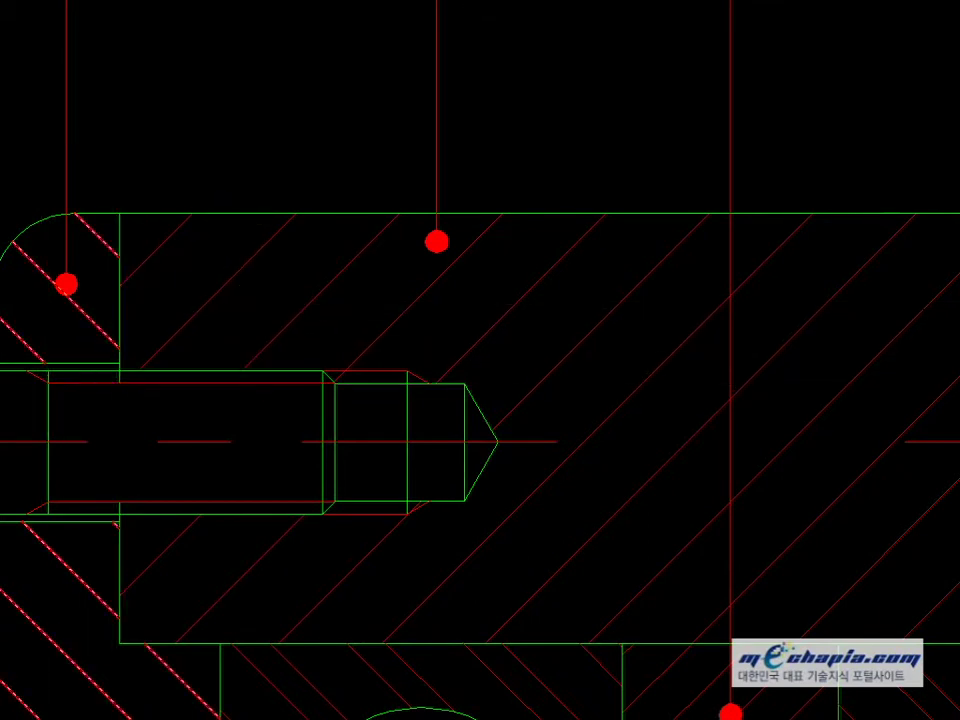
key(alt+Tab)
Define the coil by pitch and height, set the height to 11 mm, and create the thread cut
scroll(551, 538, up, 3)
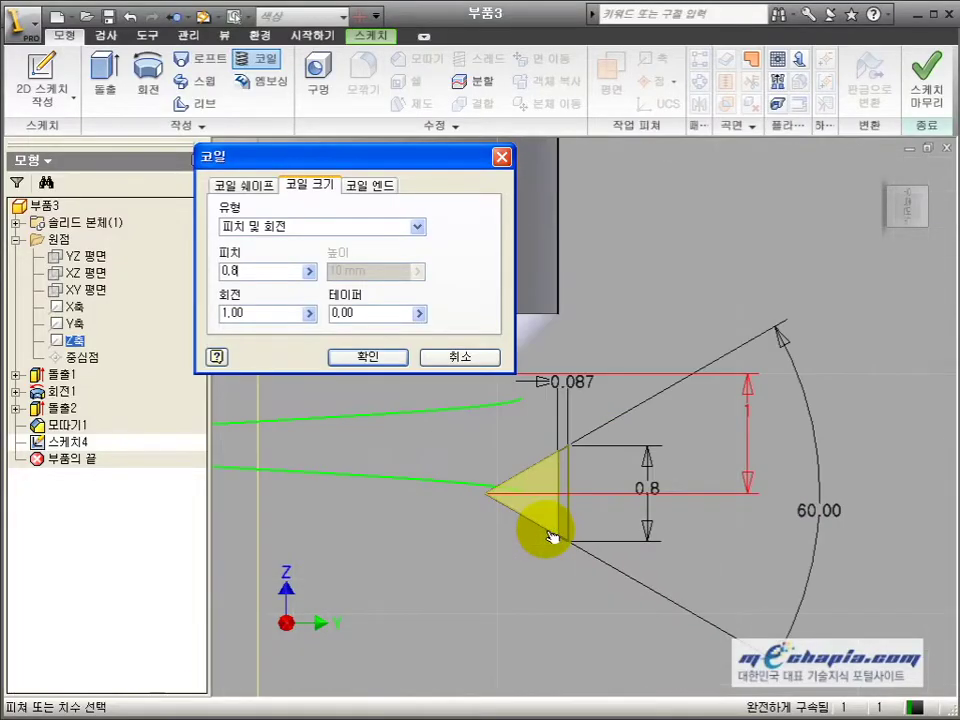
scroll(536, 454, down, 2)
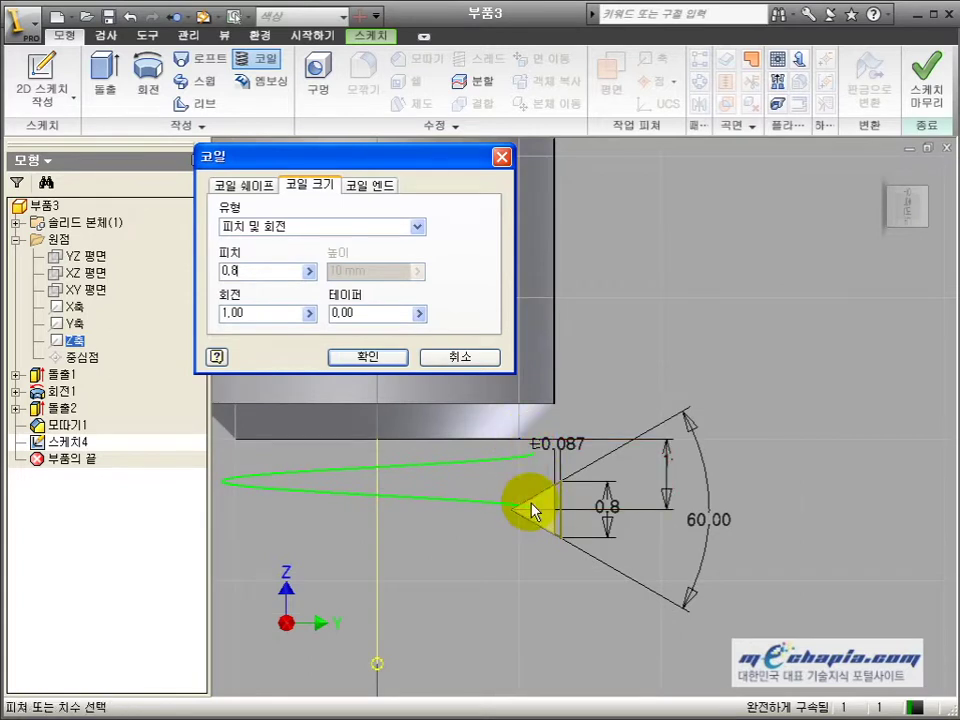
middle_drag(555, 465, 554, 470)
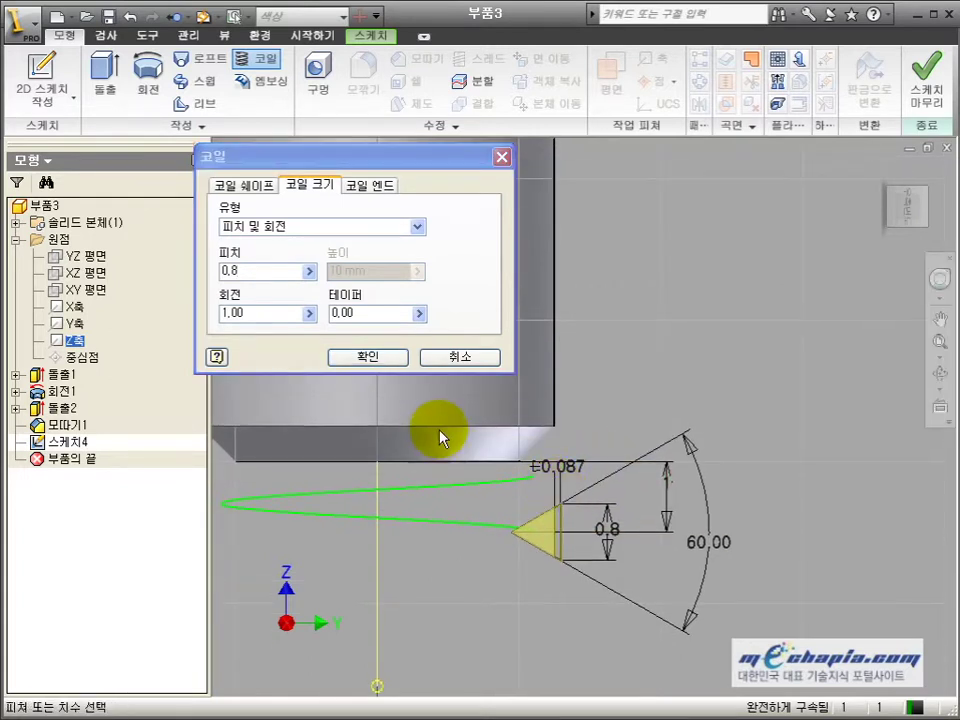
click(262, 227)
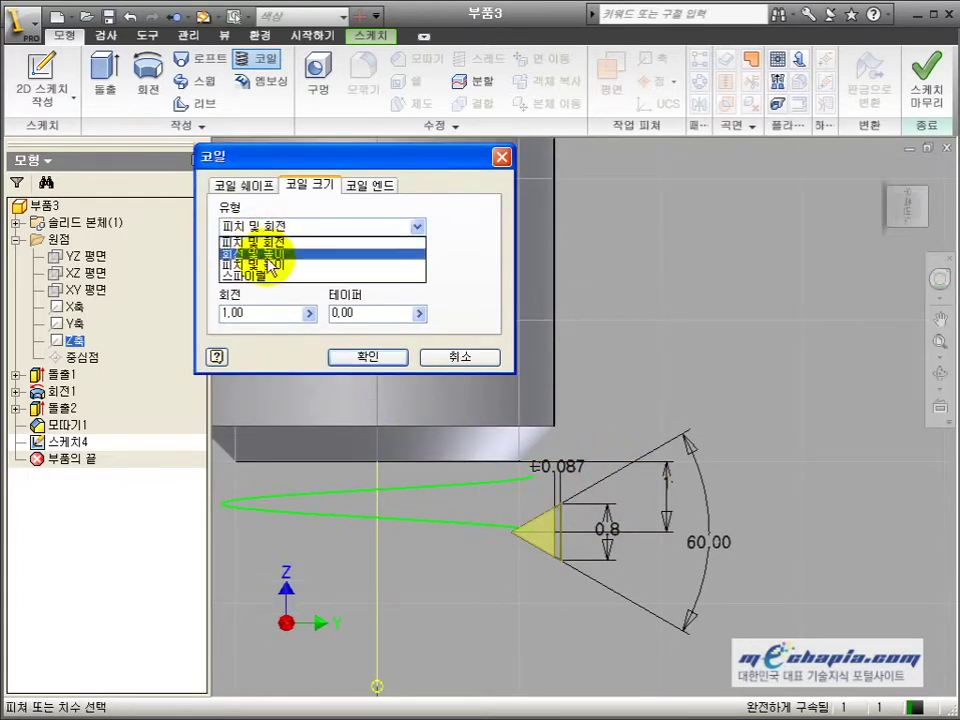
click(258, 256)
click(279, 277)
text(11)
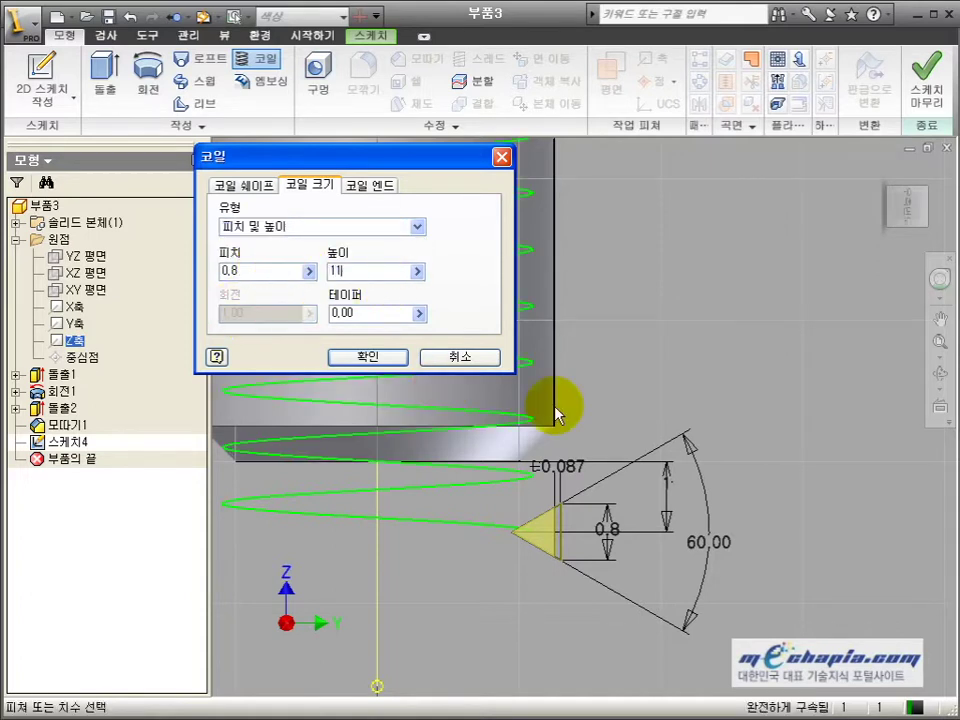
scroll(600, 405, down, 4)
middle_drag(625, 400, 638, 499)
click(398, 359)
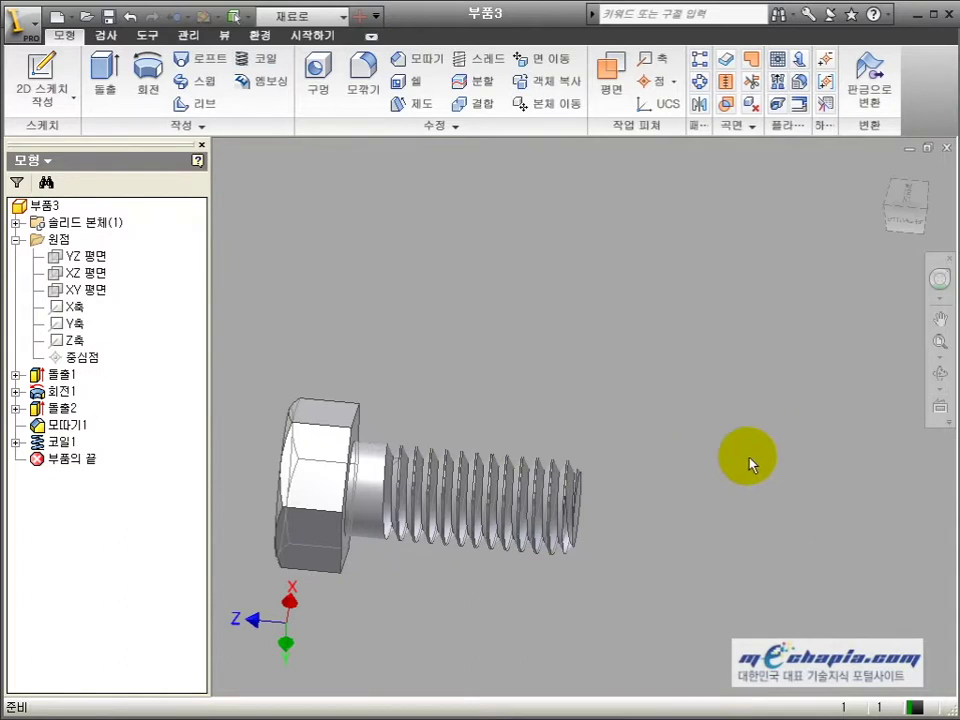
Start a new sketch on the triangular end face of the thread groove near the bolt head
middle_drag(549, 347, 585, 281)
scroll(467, 427, up, 6)
scroll(475, 418, down, 3)
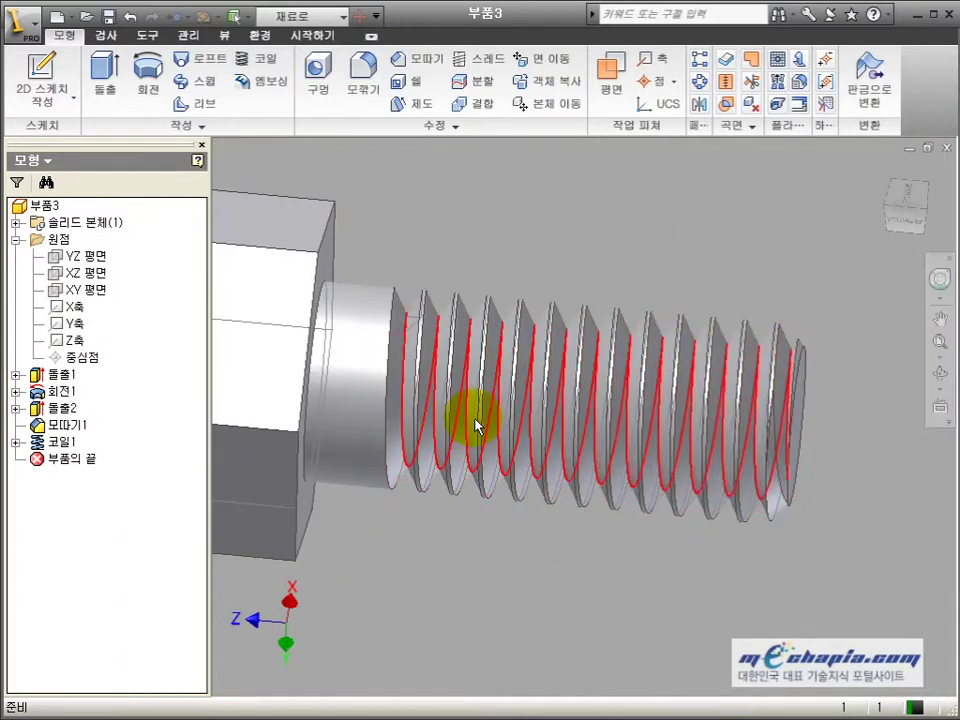
click(941, 373)
drag(568, 369, 541, 462)
scroll(460, 436, up, 5)
middle_drag(440, 439, 521, 397)
scroll(521, 397, up, 4)
key(Escape)
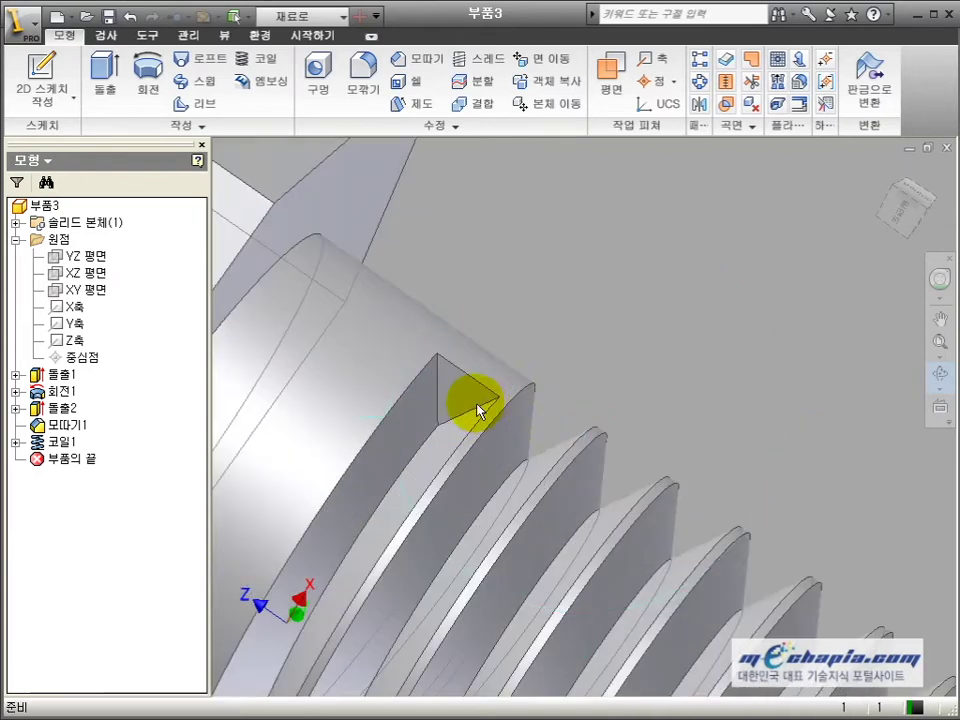
click(489, 394)
key(s)
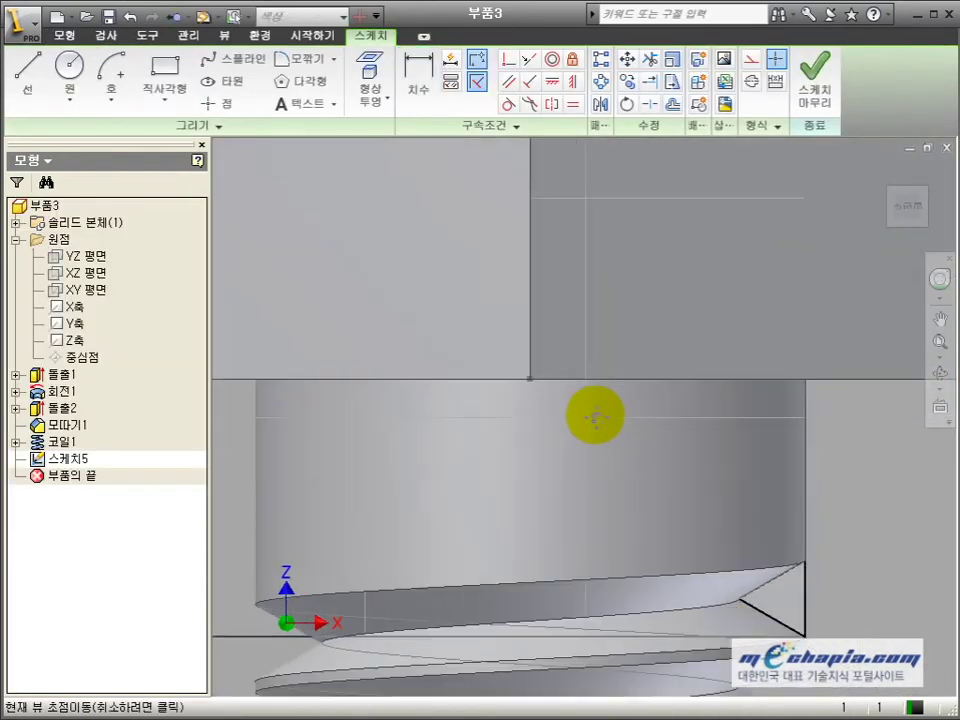
Extrude the triangular groove profile as a cut with the extent set to All, running the thread out of the shank
middle_drag(596, 418, 516, 308)
click(64, 35)
click(104, 82)
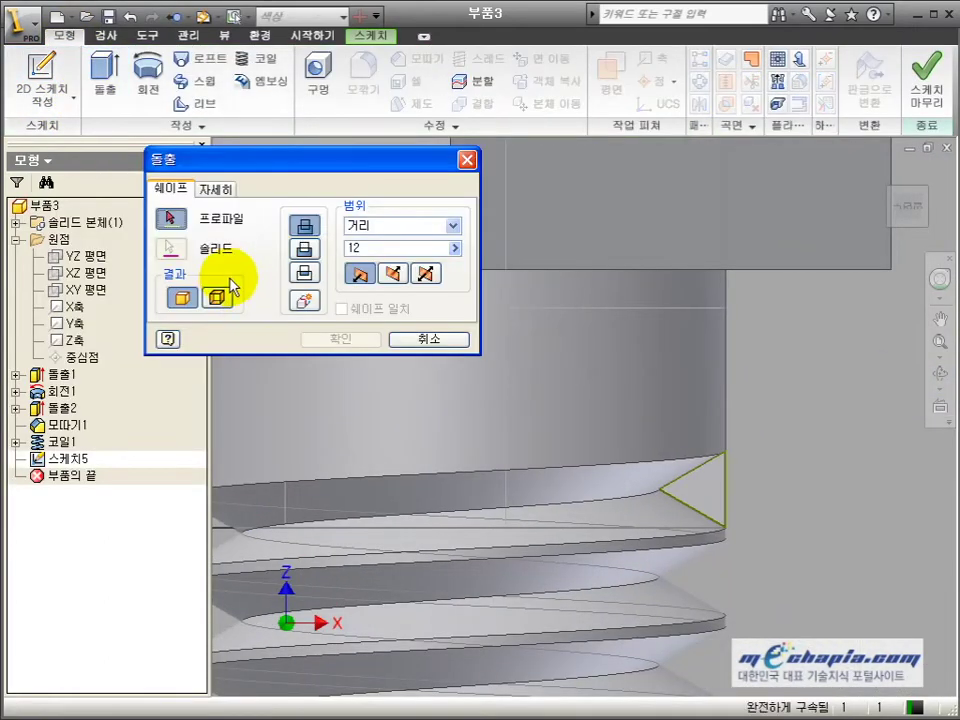
click(304, 249)
click(722, 492)
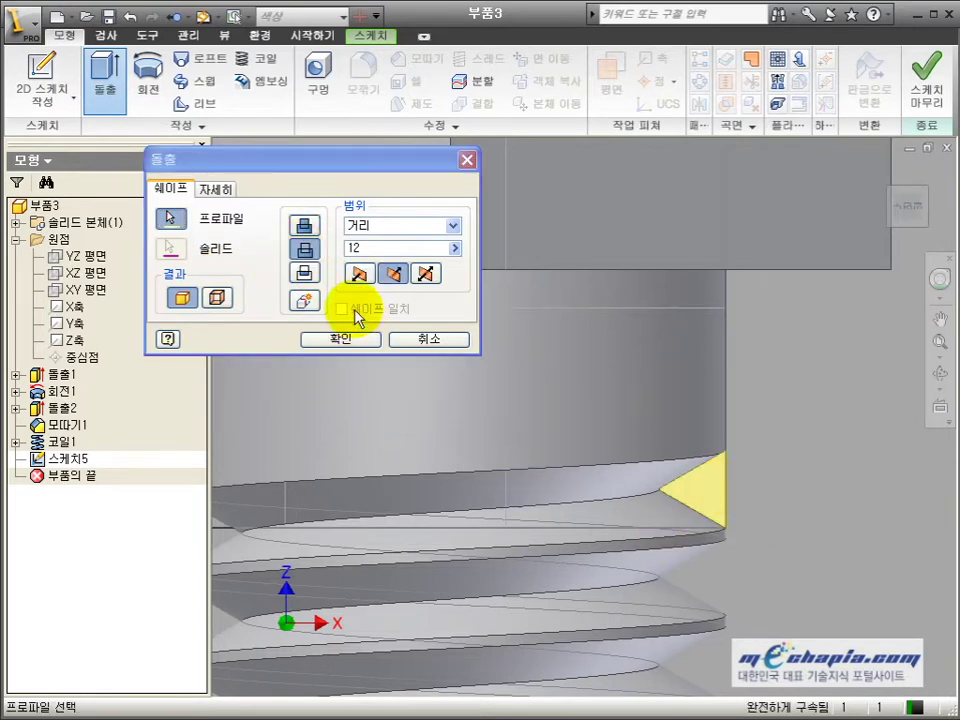
click(395, 227)
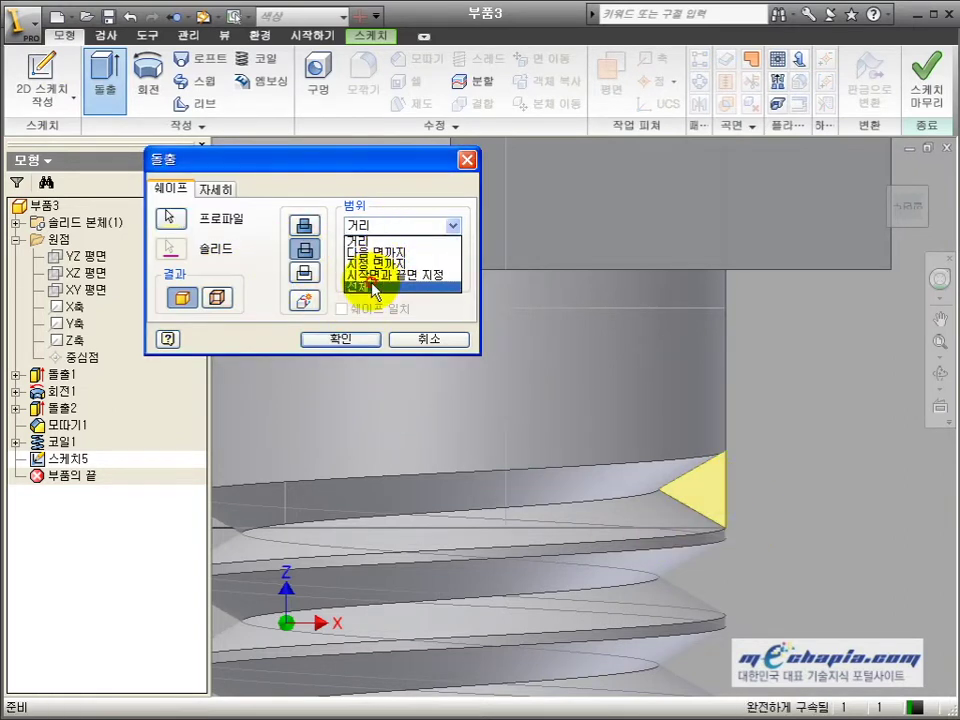
click(381, 338)
click(340, 340)
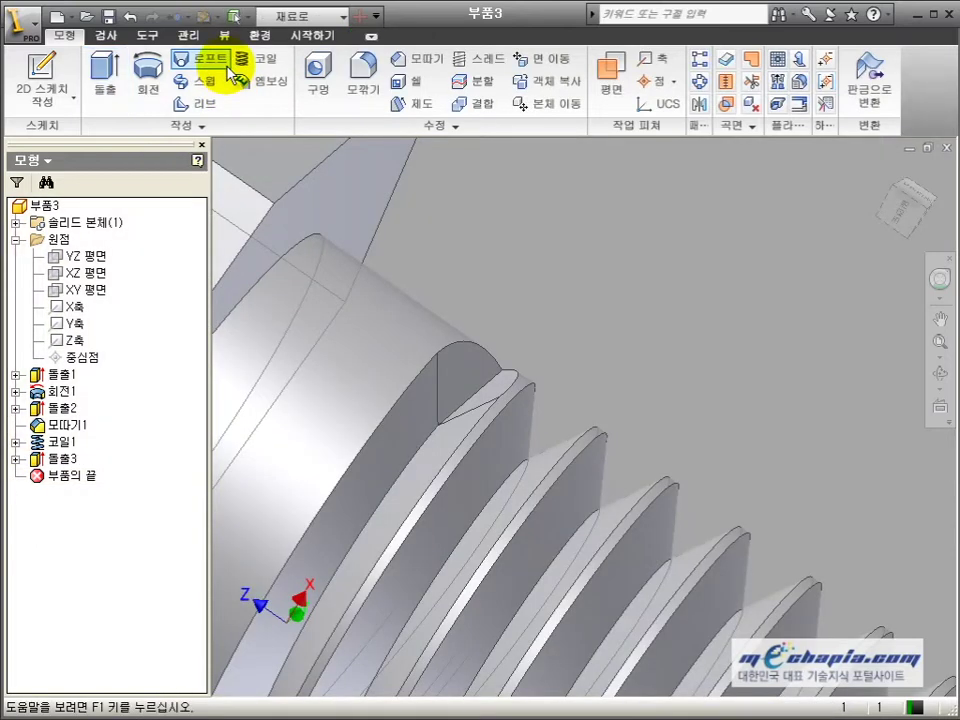
Display the threaded bolt in the Shaded style without hidden edges
click(232, 36)
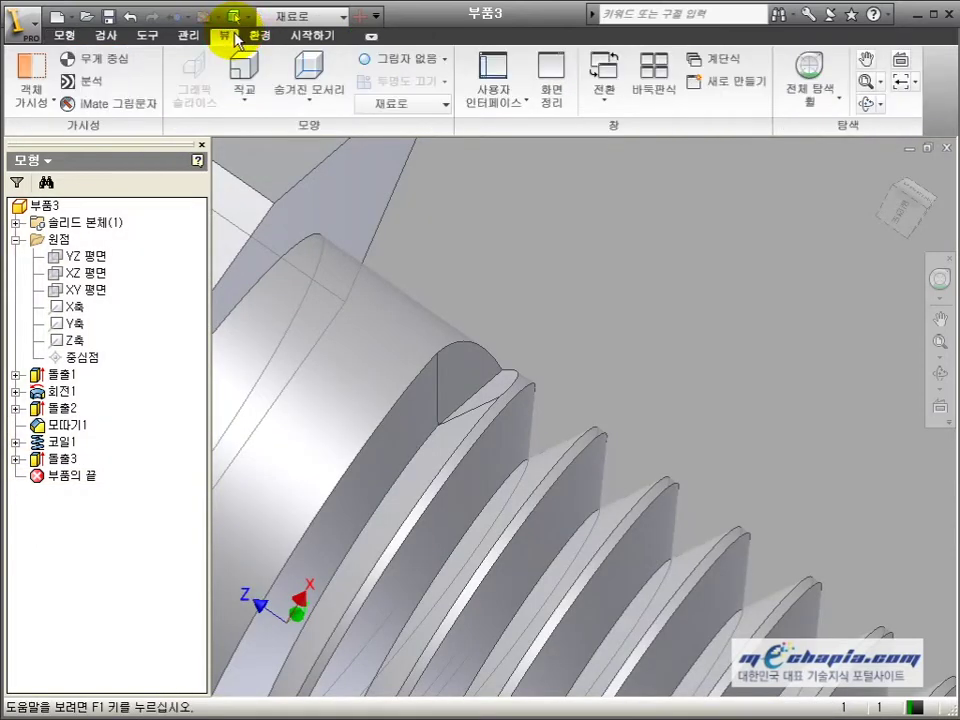
click(317, 81)
click(315, 133)
scroll(553, 339, up, 5)
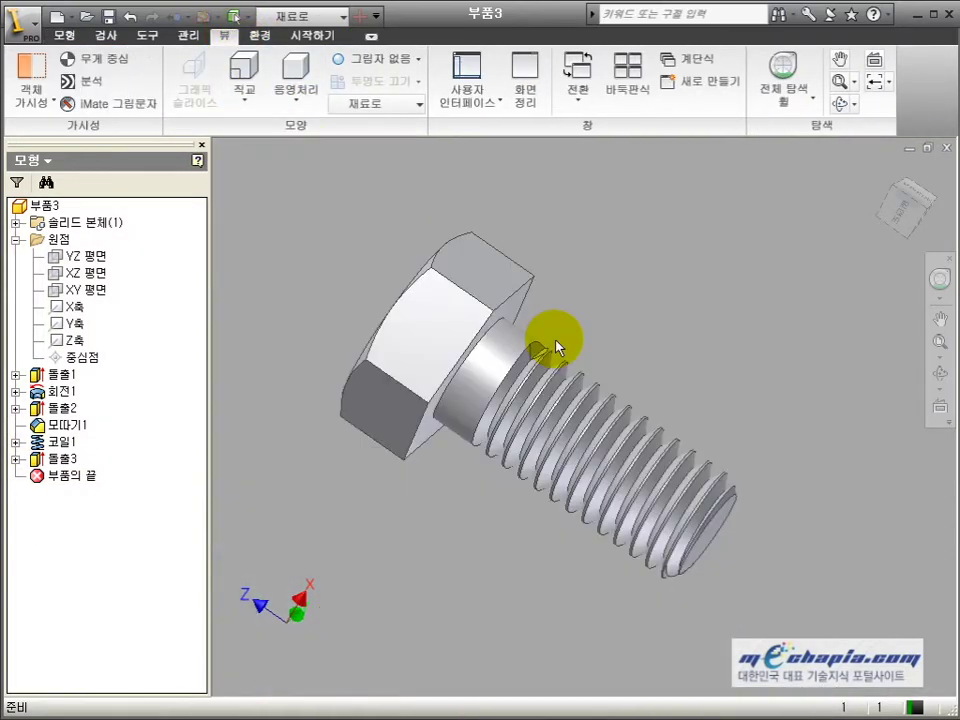
click(940, 373)
drag(545, 360, 416, 428)
key(Escape)
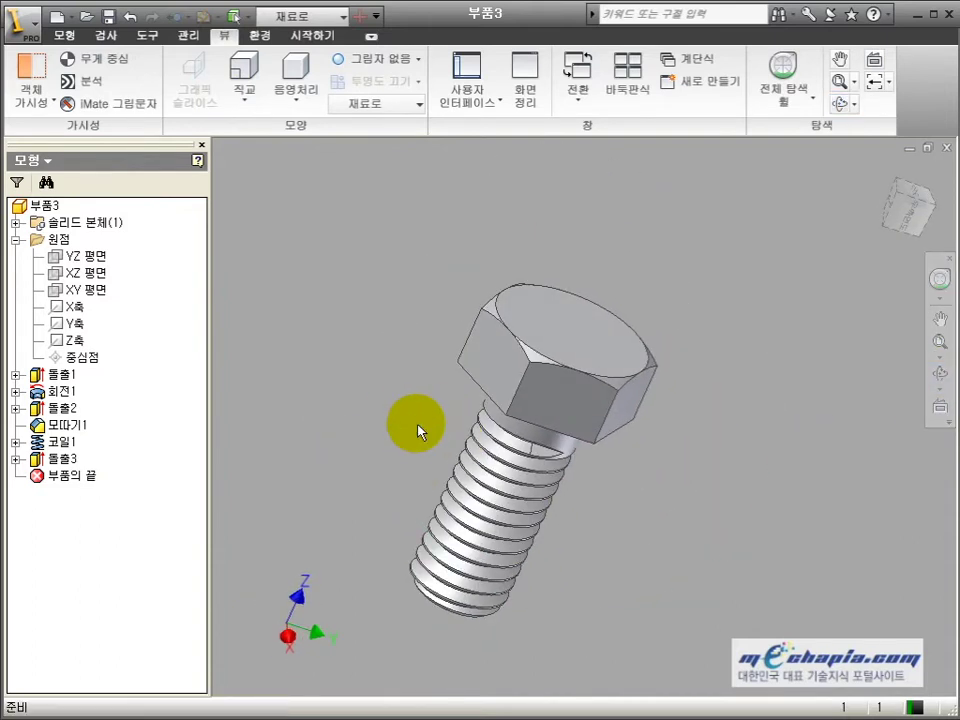